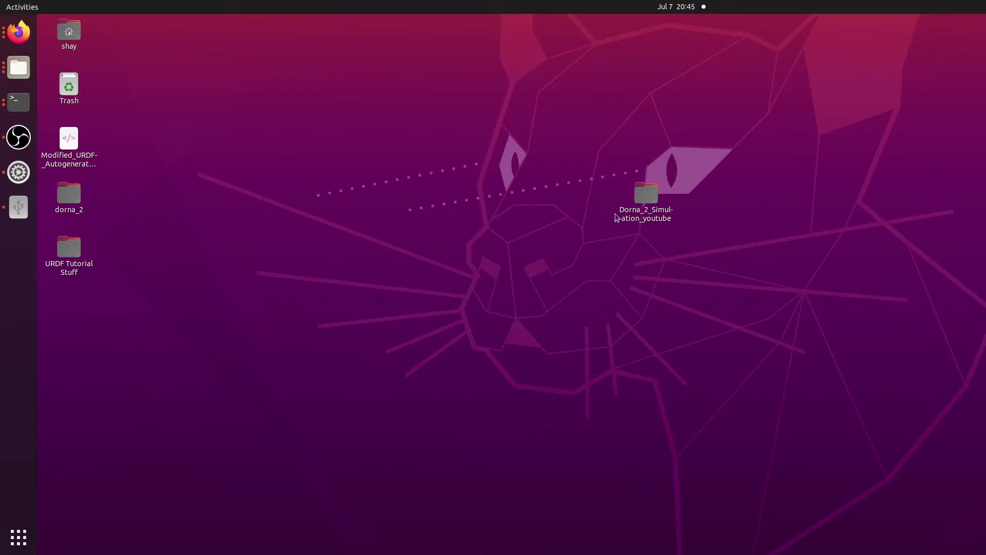
Open the Dorna_2_Simulation_youtube folder on the desktop and look into its urdf subfolder
{"action": "left_click_drag", "start_coordinate": [646, 202], "coordinate": [746, 221]}
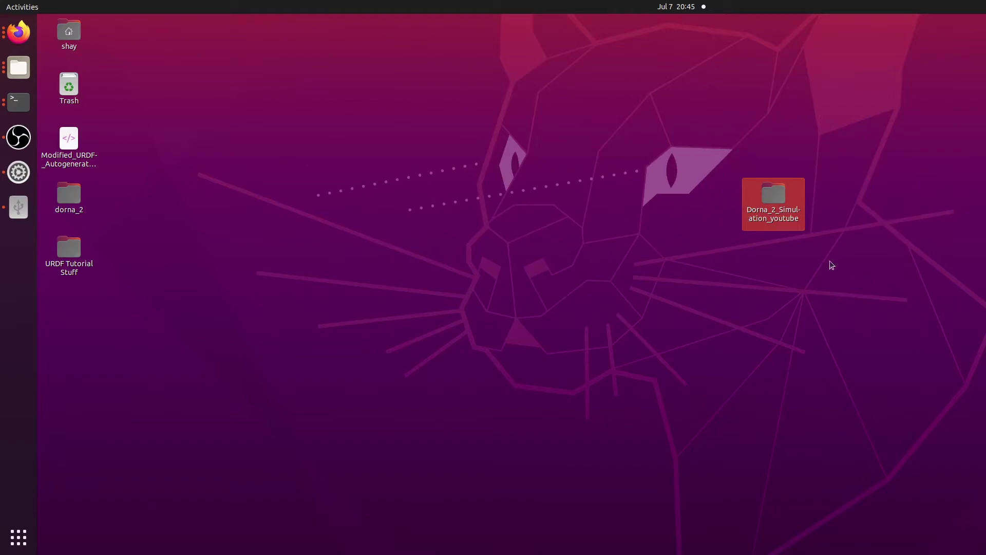
{"action": "left_click_drag", "start_coordinate": [776, 195], "coordinate": [769, 205]}
{"action": "double_click", "coordinate": [772, 203]}
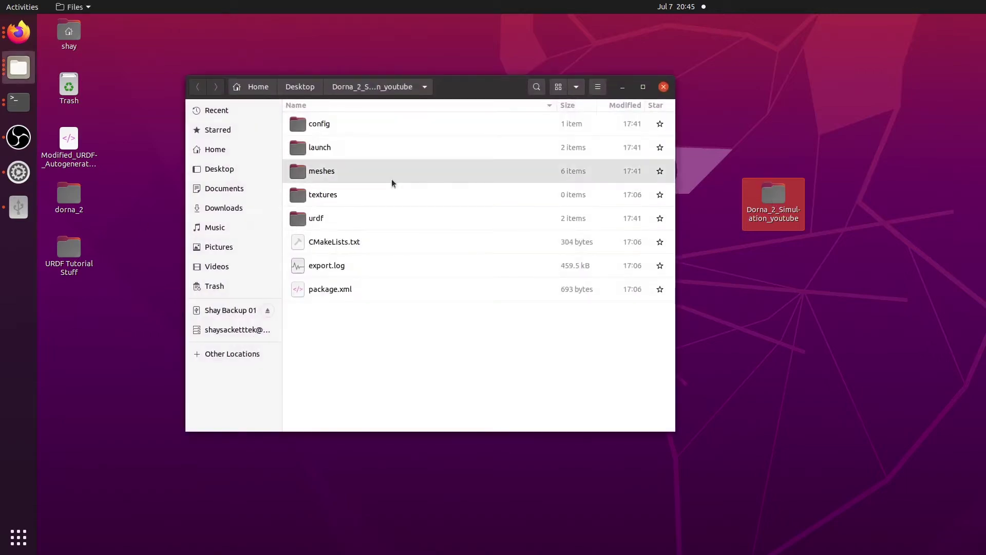
{"action": "left_click_drag", "start_coordinate": [463, 86], "coordinate": [476, 87]}
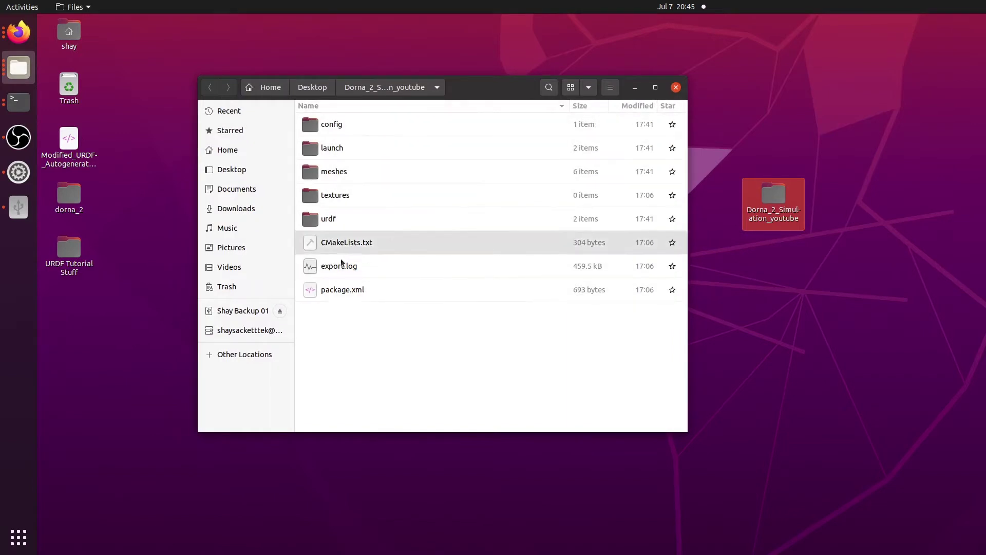
{"action": "double_click", "coordinate": [376, 219]}
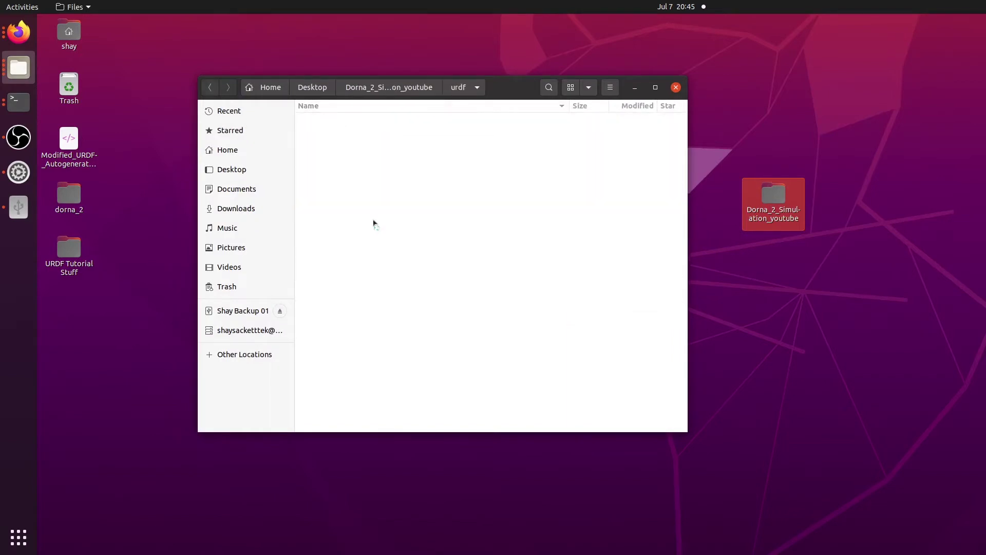
{"action": "left_click", "coordinate": [210, 87]}
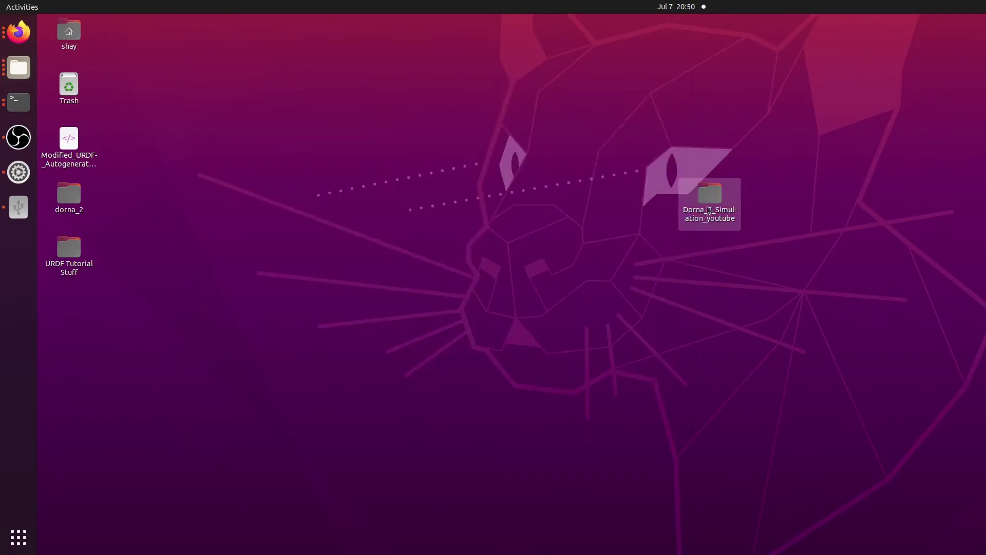
Open the meshes subfolder of the Dorna_2_Simulation_youtube package from the desktop
{"action": "left_click", "coordinate": [643, 281]}
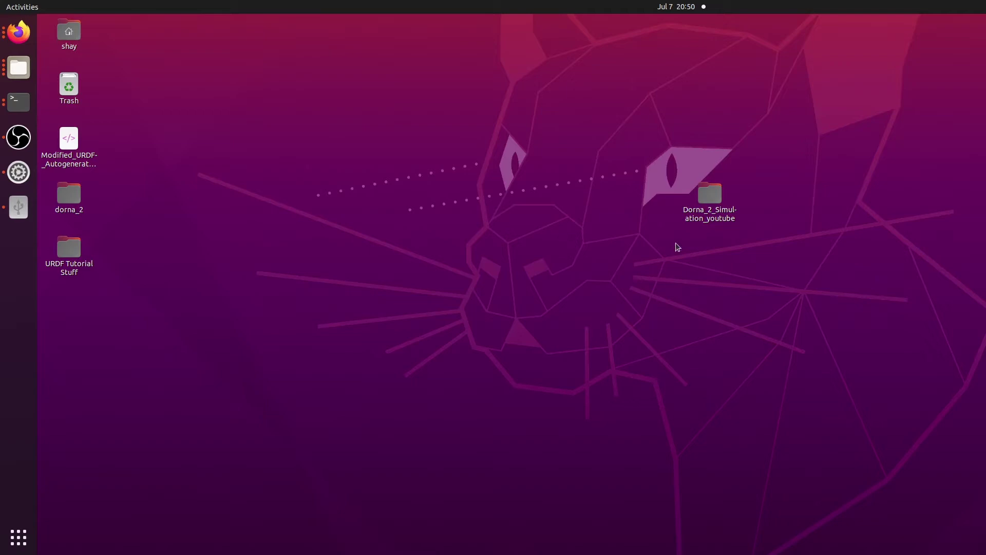
{"action": "double_click", "coordinate": [709, 198]}
{"action": "left_click", "coordinate": [348, 174]}
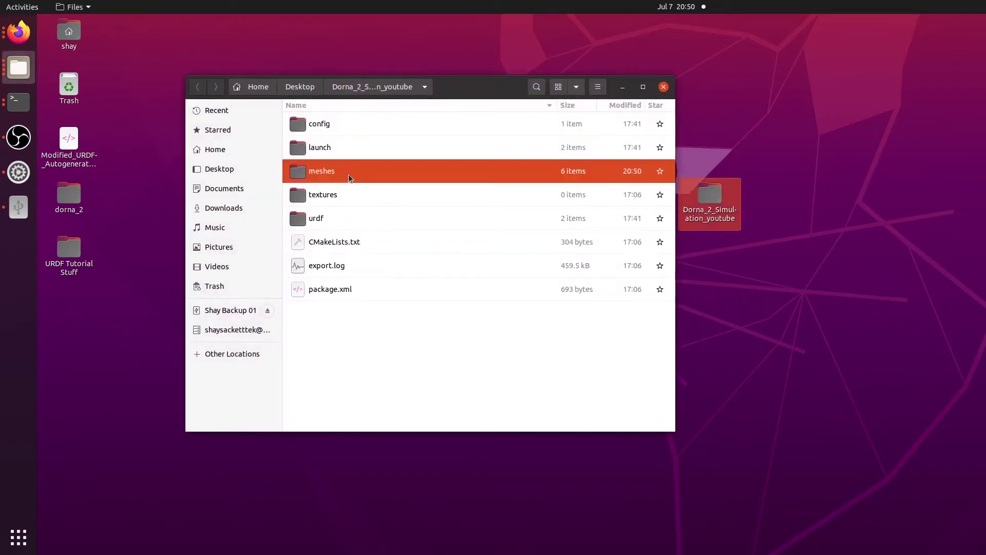
{"action": "double_click", "coordinate": [349, 175]}
{"action": "left_click_drag", "start_coordinate": [502, 89], "coordinate": [519, 99]}
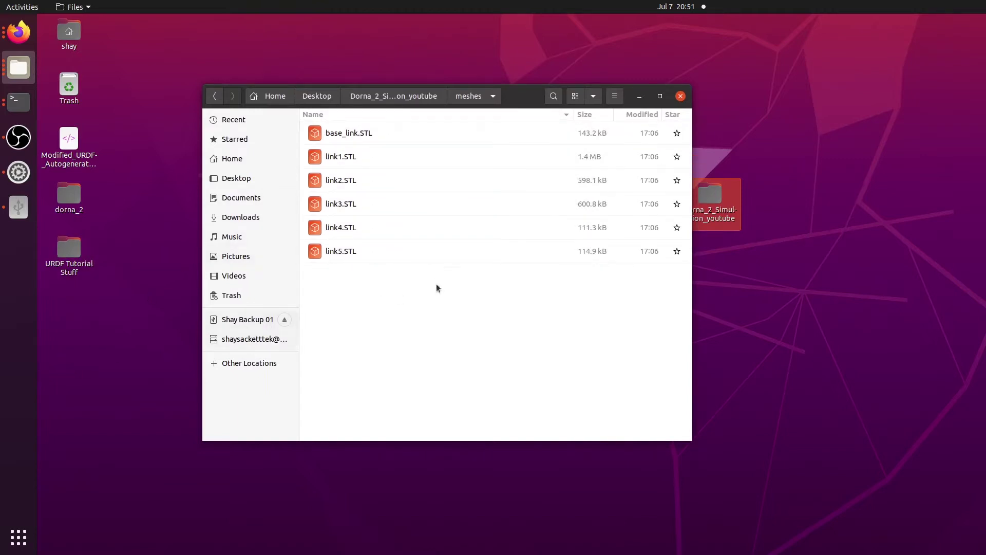
Open the meshes folder of the tutorial 2 collisional package inside URDF Tutorial Stuff in a second window
{"action": "double_click", "coordinate": [72, 260]}
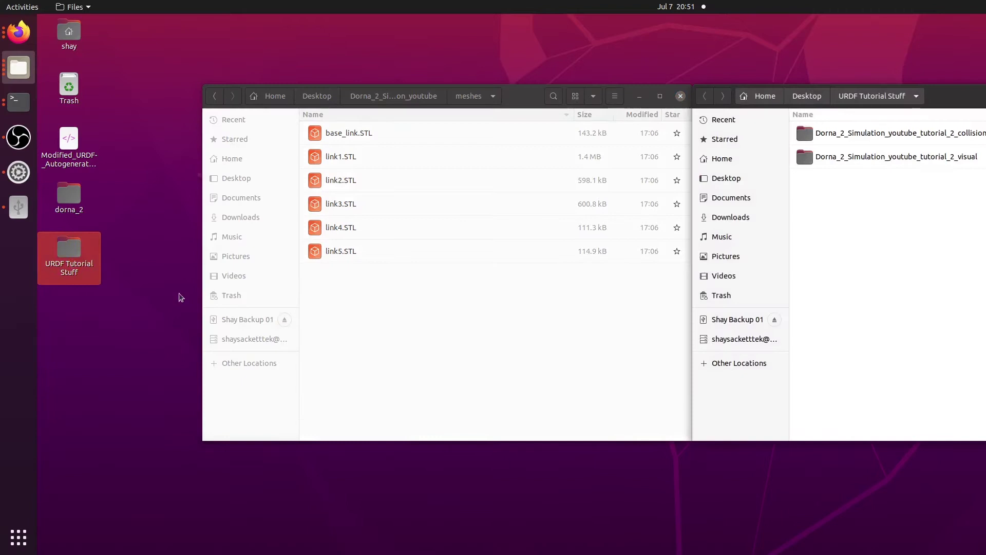
{"action": "double_click", "coordinate": [898, 133]}
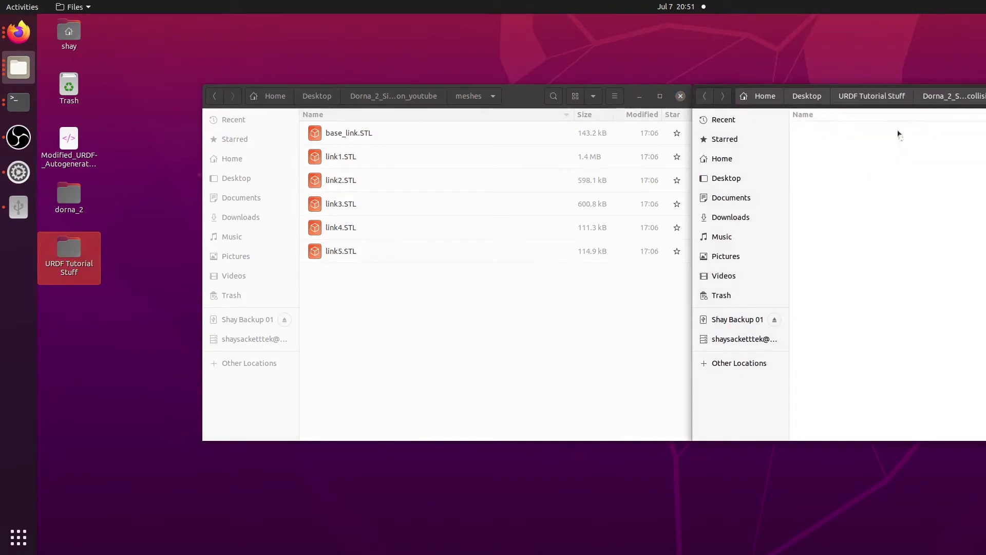
{"action": "double_click", "coordinate": [862, 181]}
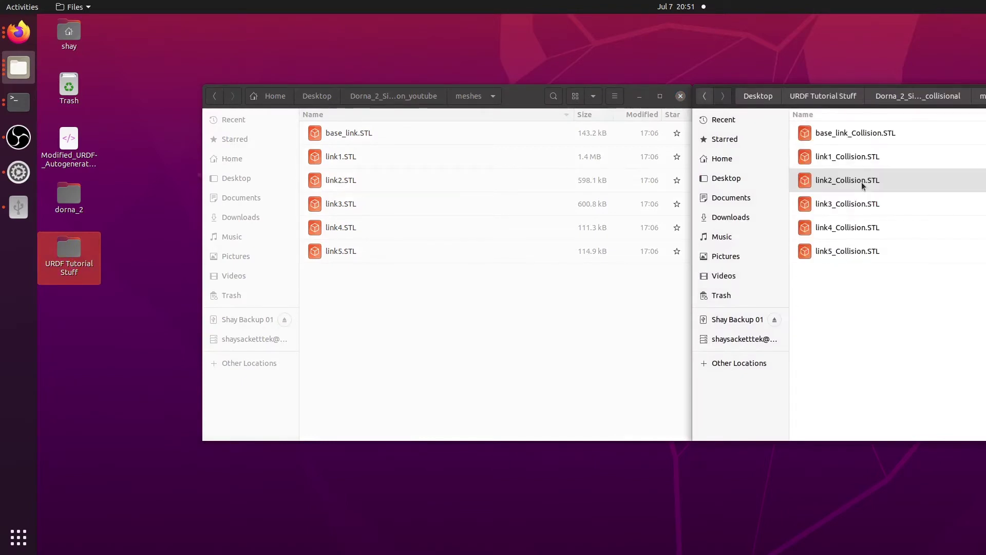
Move all six collision STL files into the Dorna_2_Simulation_youtube meshes folder and close the emptied source folder's window
{"action": "left_click", "coordinate": [852, 141]}
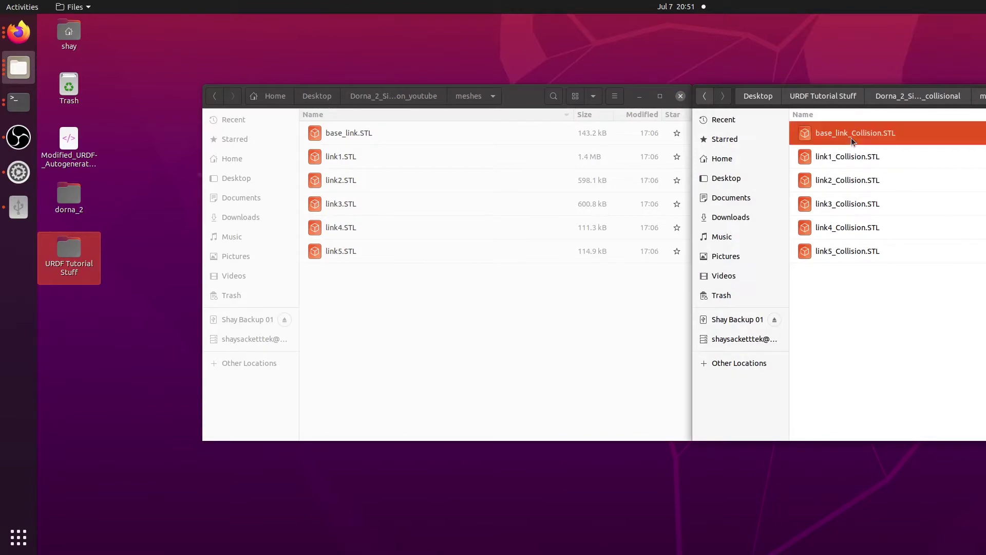
{"action": "left_click_drag", "start_coordinate": [851, 141], "coordinate": [849, 261]}
{"action": "left_click_drag", "start_coordinate": [875, 207], "coordinate": [656, 321]}
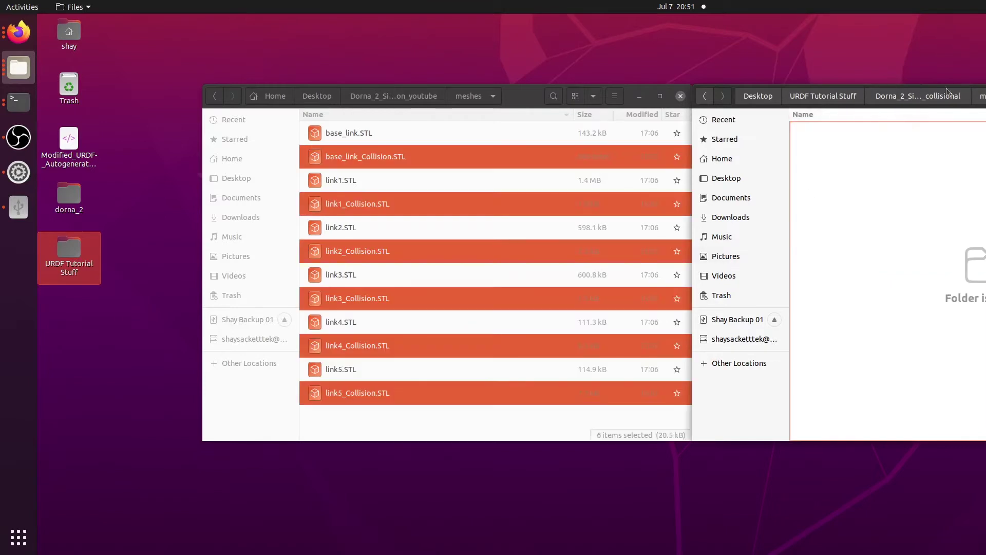
{"action": "key", "text": "ctrl+w"}
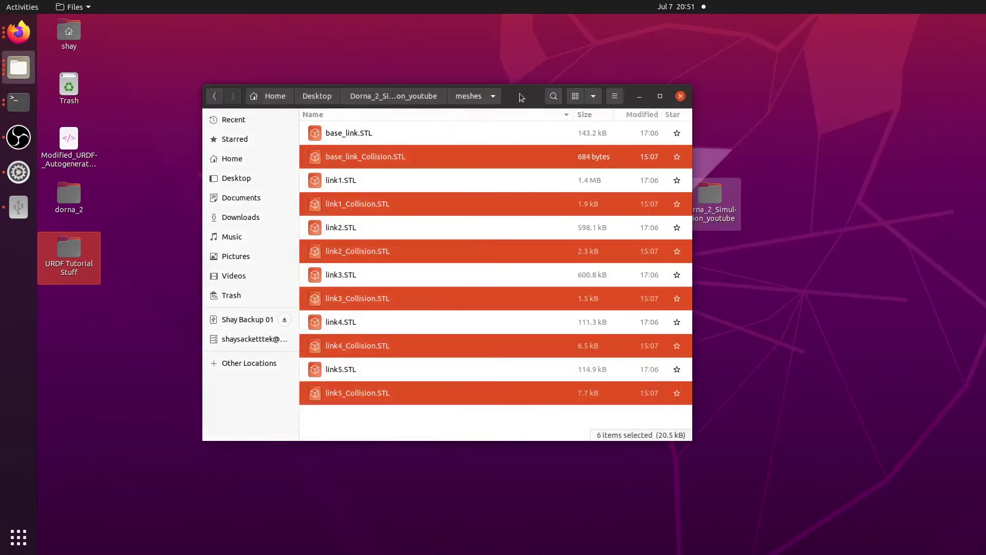
{"action": "left_click_drag", "start_coordinate": [522, 94], "coordinate": [478, 68]}
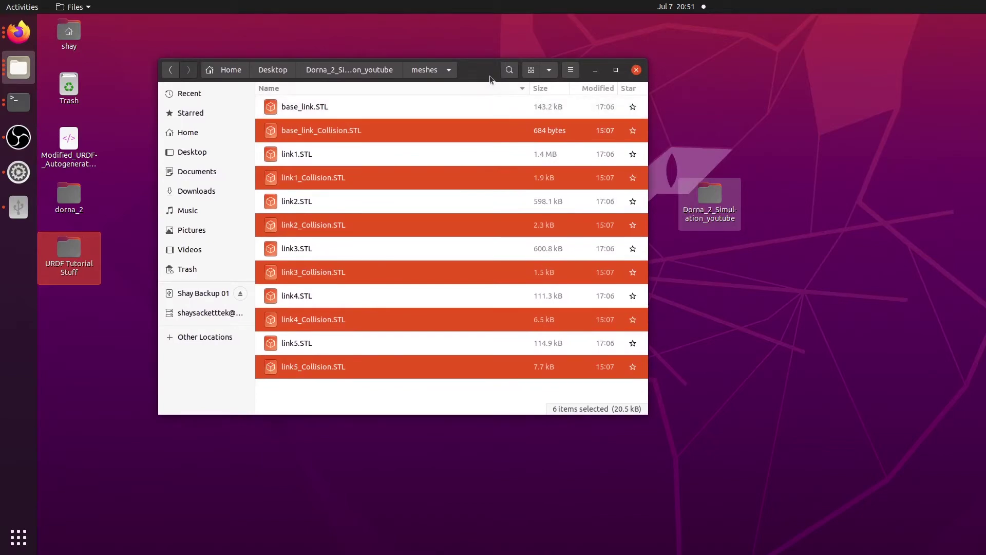
{"action": "left_click_drag", "start_coordinate": [489, 76], "coordinate": [478, 70]}
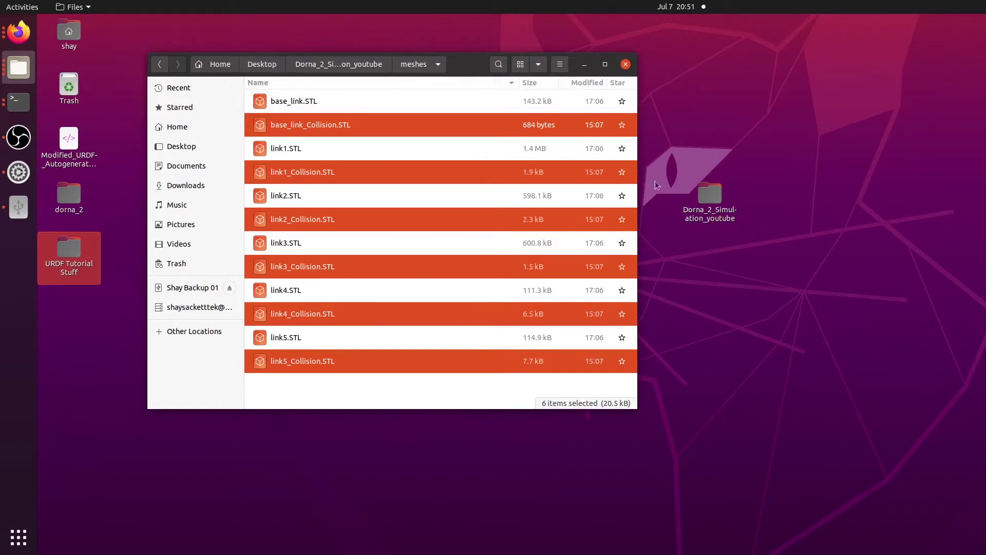
Open Dorna_2_Simulation_youtube.urdf from the package's urdf folder in the Text Editor
{"action": "left_click", "coordinate": [160, 66]}
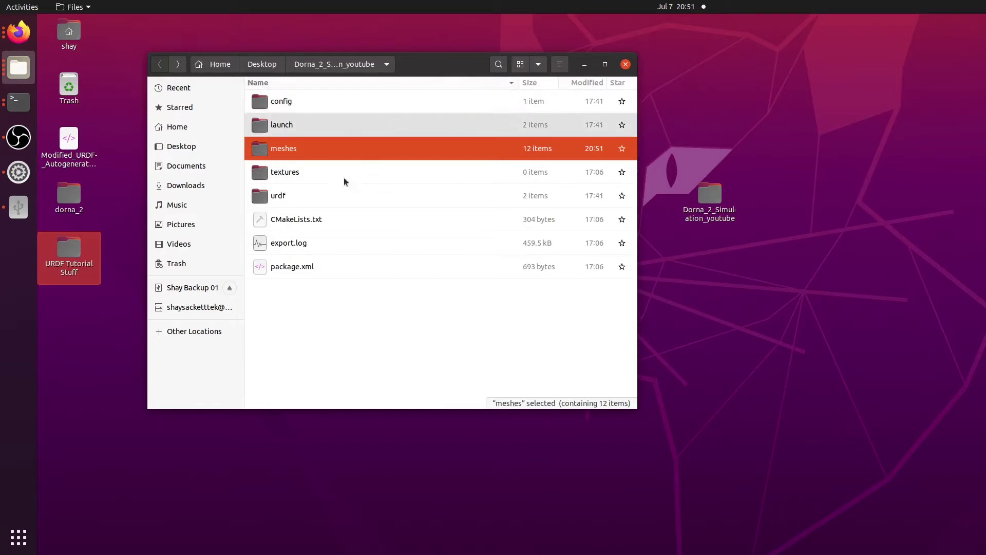
{"action": "double_click", "coordinate": [326, 199]}
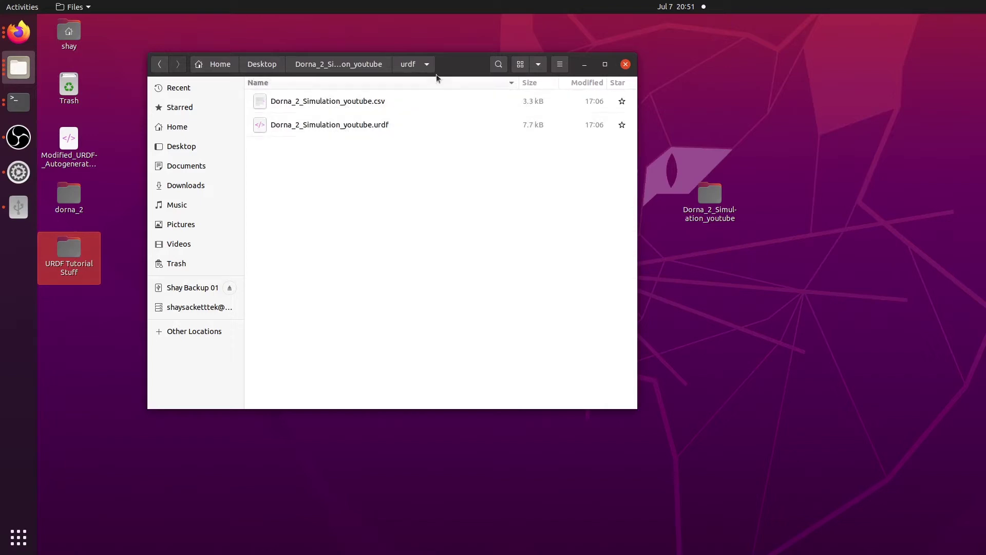
{"action": "left_click_drag", "start_coordinate": [440, 66], "coordinate": [446, 68]}
{"action": "left_click", "coordinate": [348, 132]}
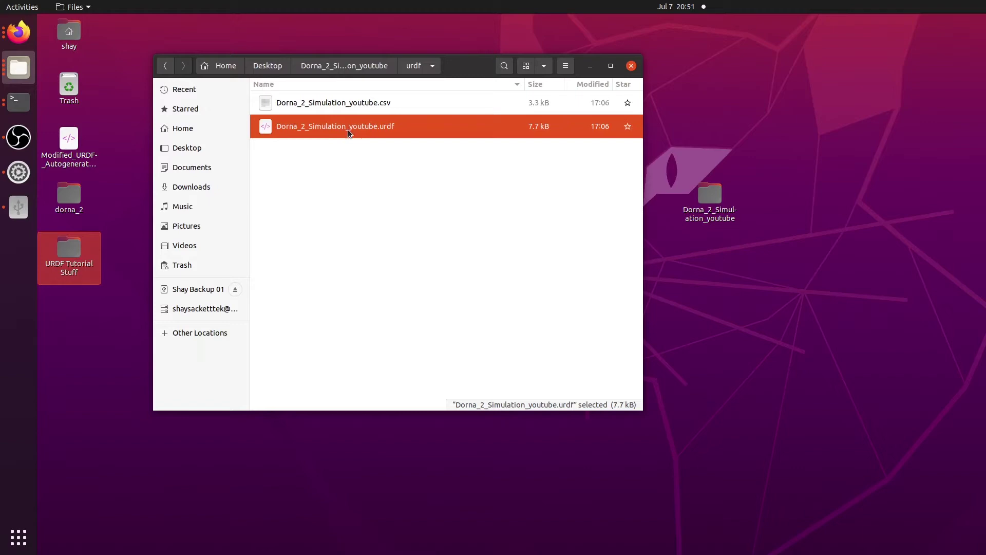
{"action": "double_click", "coordinate": [366, 128]}
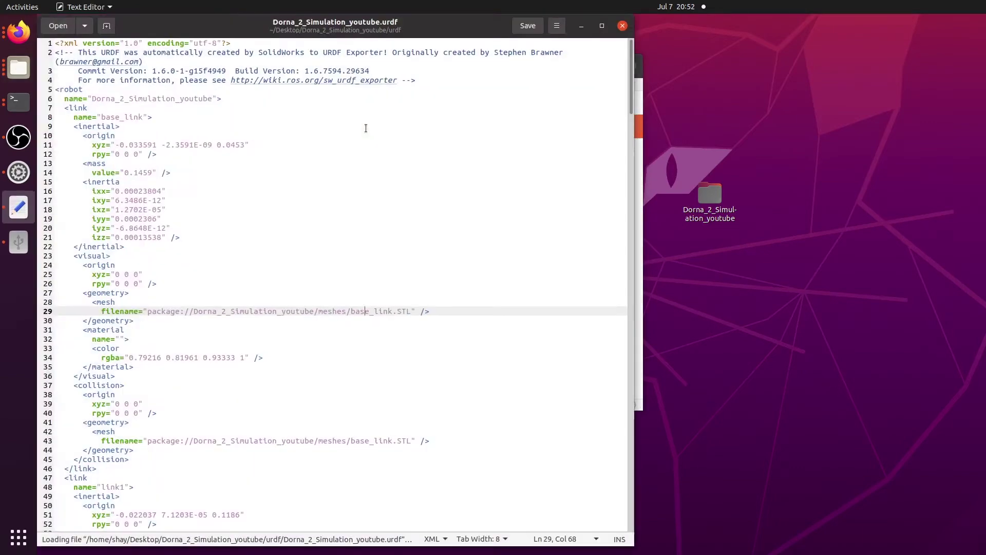
{"action": "left_click_drag", "start_coordinate": [449, 29], "coordinate": [540, 25]}
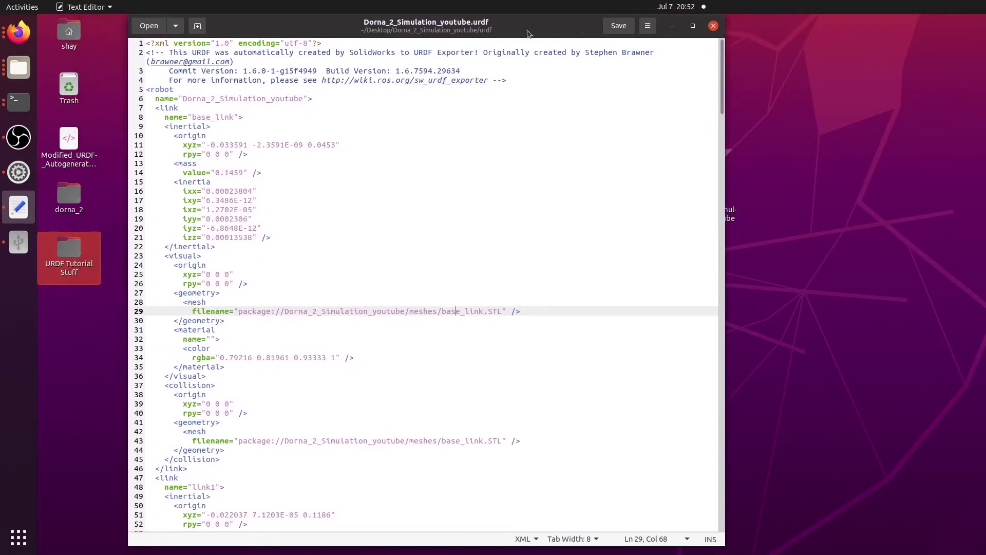
Examine the robot element and the base_link block in the URDF, from its opening tag to its closing tag
{"action": "scroll", "coordinate": [244, 88], "scroll_direction": "down", "scroll_amount": 10}
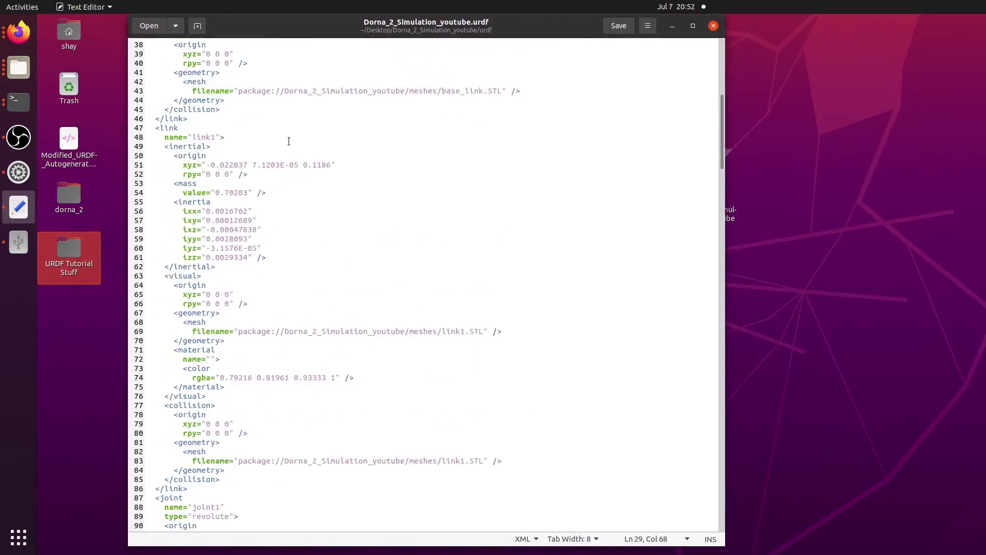
{"action": "scroll", "coordinate": [285, 175], "scroll_direction": "up", "scroll_amount": 10}
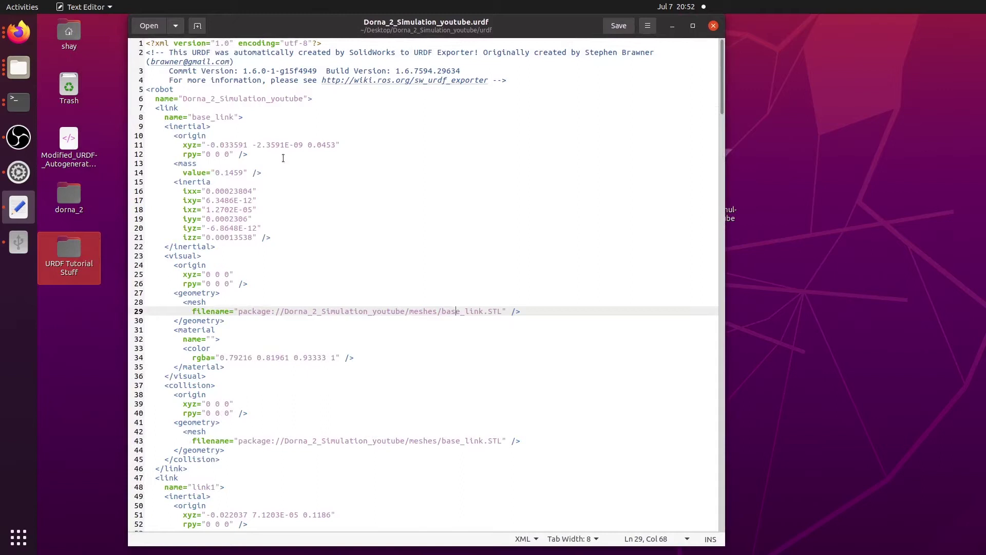
{"action": "left_click", "coordinate": [157, 91]}
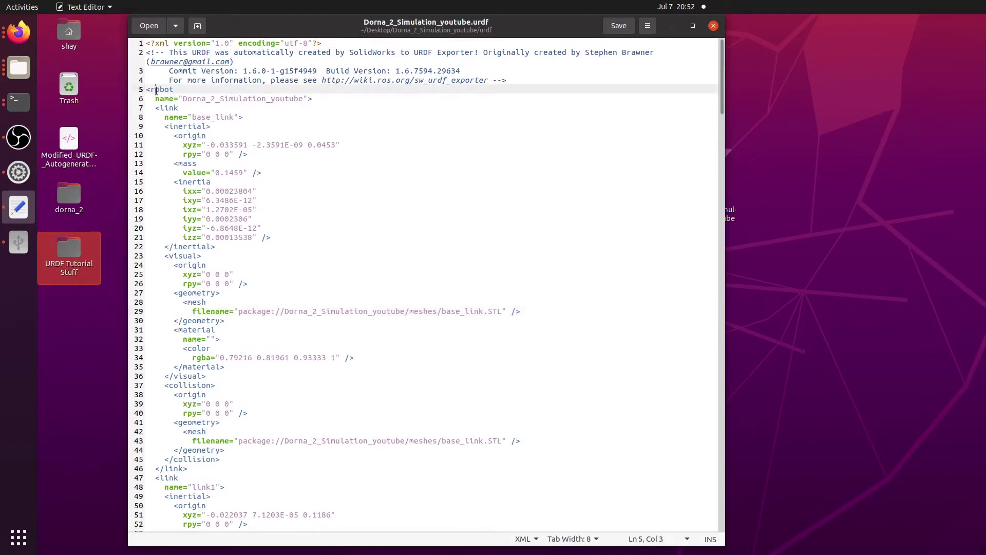
{"action": "left_click", "coordinate": [176, 100]}
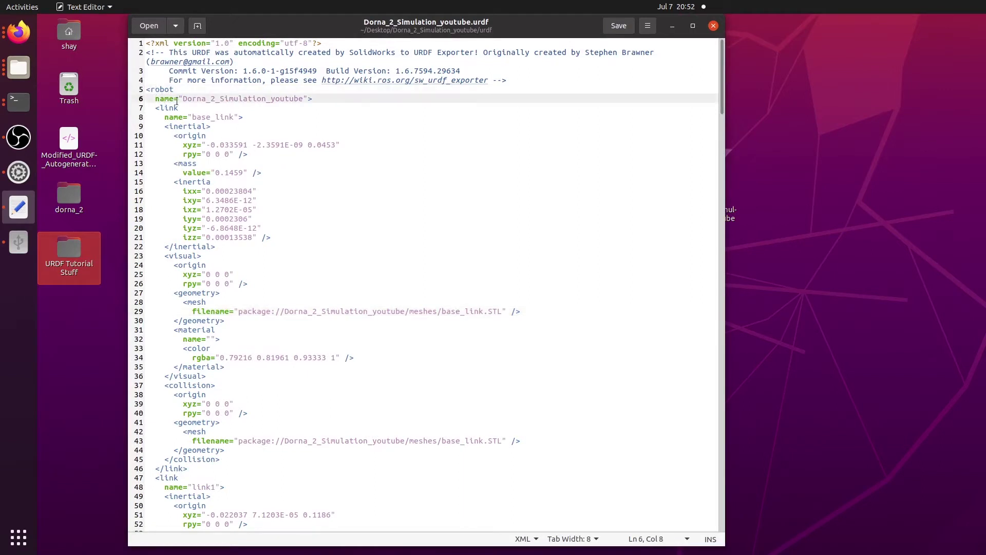
{"action": "left_click", "coordinate": [191, 117]}
{"action": "left_click", "coordinate": [172, 109]}
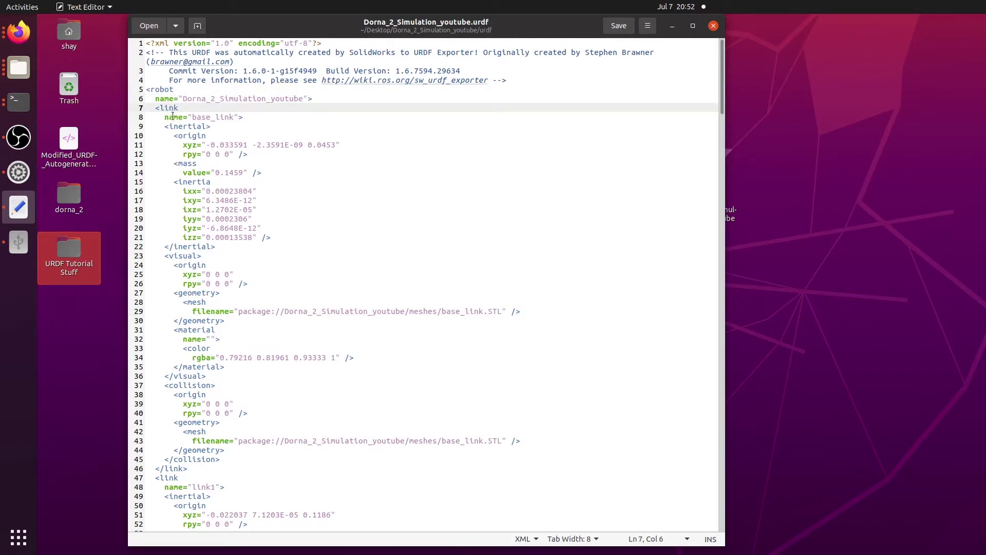
{"action": "key", "text": "End"}
{"action": "key", "text": "Left"}
{"action": "scroll", "coordinate": [164, 108], "scroll_direction": "down", "scroll_amount": 3}
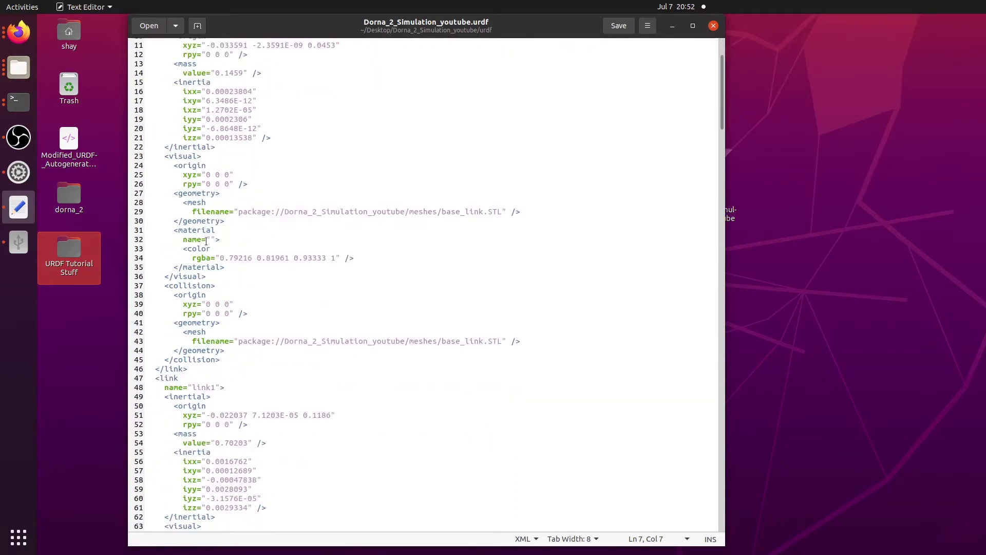
{"action": "left_click", "coordinate": [172, 368]}
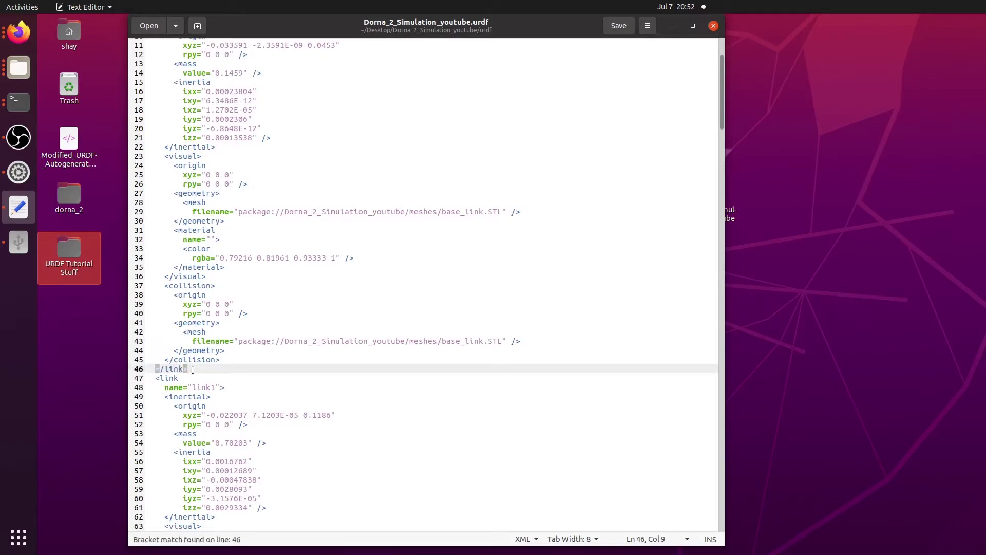
{"action": "scroll", "coordinate": [193, 369], "scroll_direction": "up", "scroll_amount": 3}
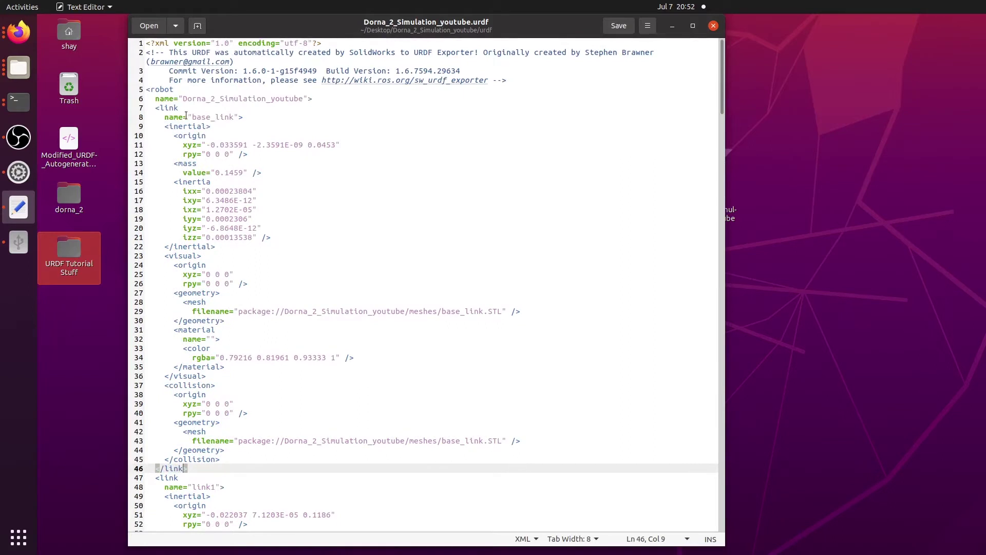
{"action": "left_click_drag", "start_coordinate": [193, 117], "coordinate": [229, 116]}
{"action": "left_click", "coordinate": [229, 115]}
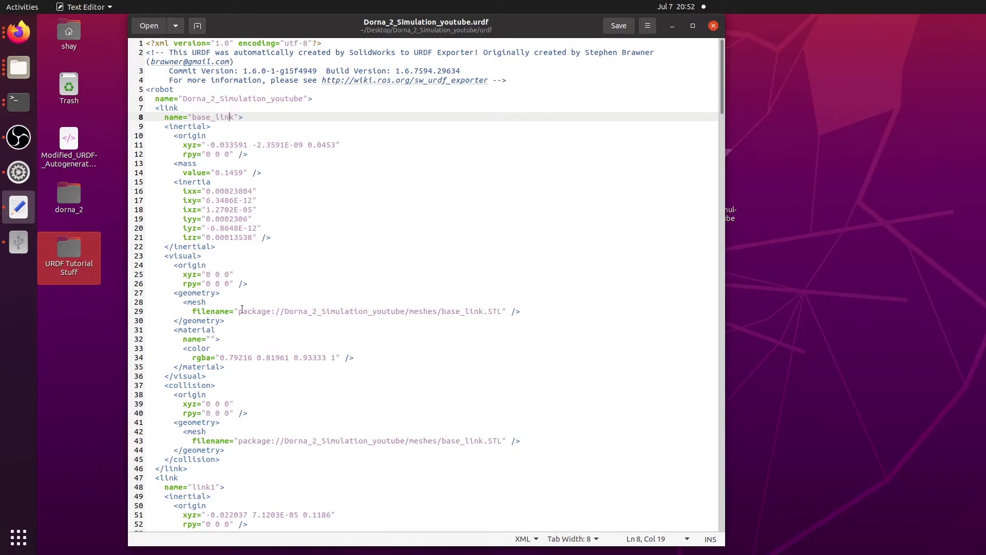
Inspect the package path in the mesh filename of base_link's visual geometry on line 29
{"action": "left_click_drag", "start_coordinate": [250, 311], "coordinate": [423, 311]}
{"action": "left_click", "coordinate": [489, 310]}
{"action": "left_click", "coordinate": [423, 311]}
{"action": "left_click_drag", "start_coordinate": [292, 311], "coordinate": [426, 311]}
Open the package's meshes folder and arrange it side by side with the URDF file for comparison
{"action": "left_click_drag", "start_coordinate": [557, 28], "coordinate": [818, 37]}
{"action": "left_click", "coordinate": [165, 66]}
{"action": "left_click", "coordinate": [165, 66]}
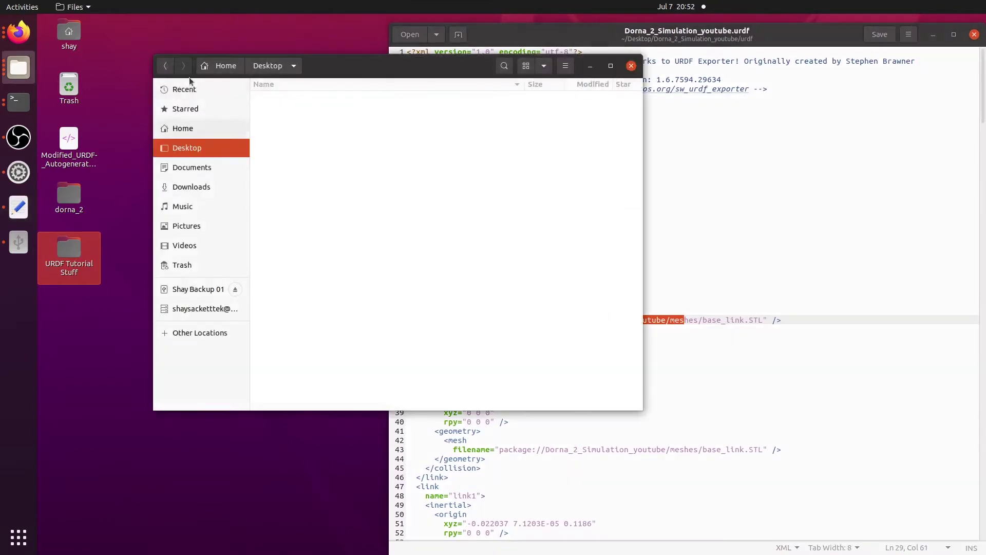
{"action": "left_click", "coordinate": [183, 65]}
{"action": "left_click", "coordinate": [183, 65]}
{"action": "left_click", "coordinate": [166, 66]}
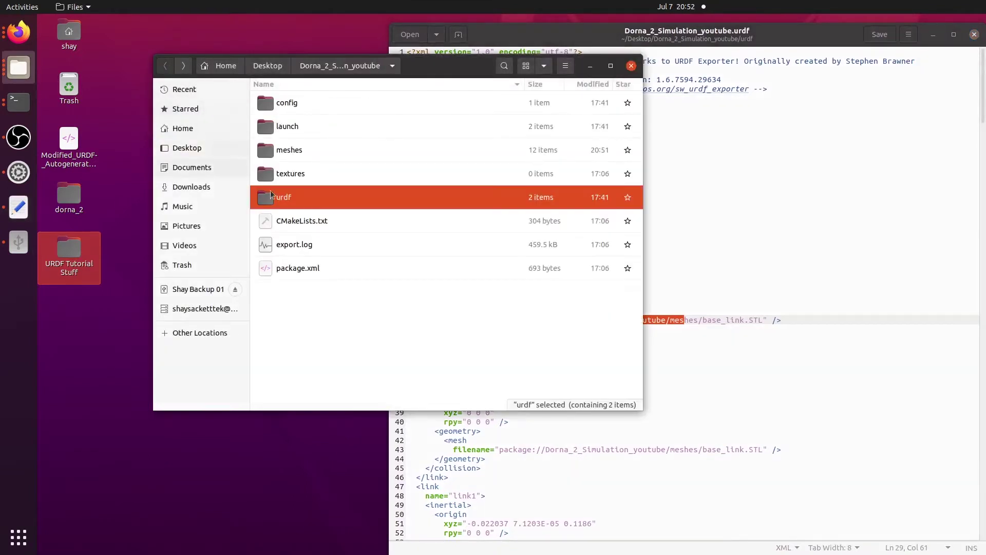
{"action": "double_click", "coordinate": [289, 149]}
{"action": "left_click_drag", "start_coordinate": [482, 67], "coordinate": [374, 98]}
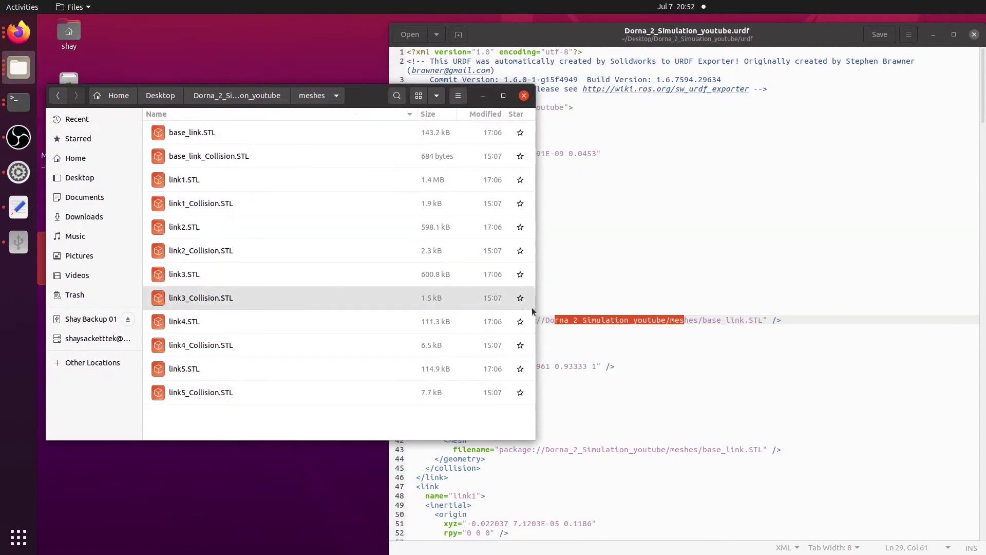
{"action": "left_click_drag", "start_coordinate": [532, 308], "coordinate": [369, 293]}
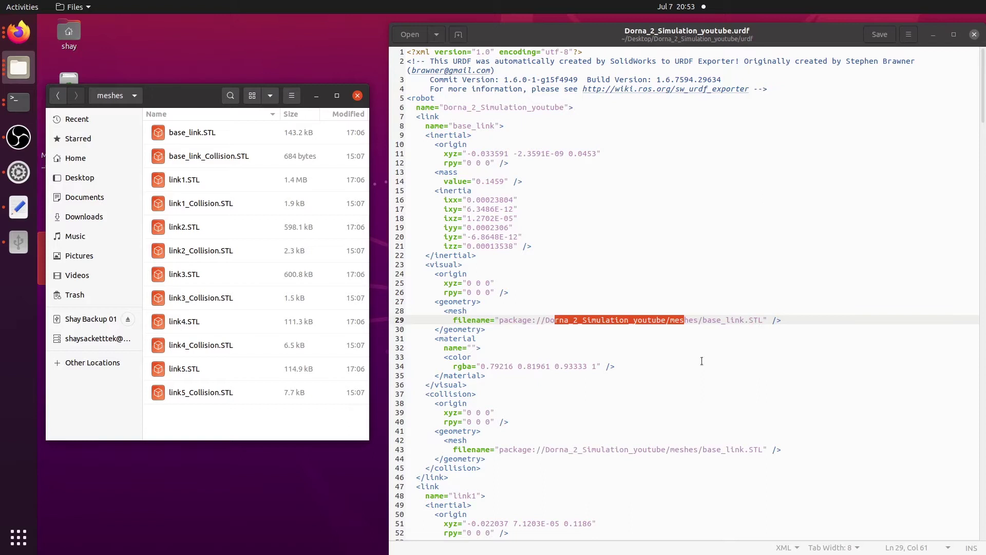
{"action": "left_click", "coordinate": [679, 320]}
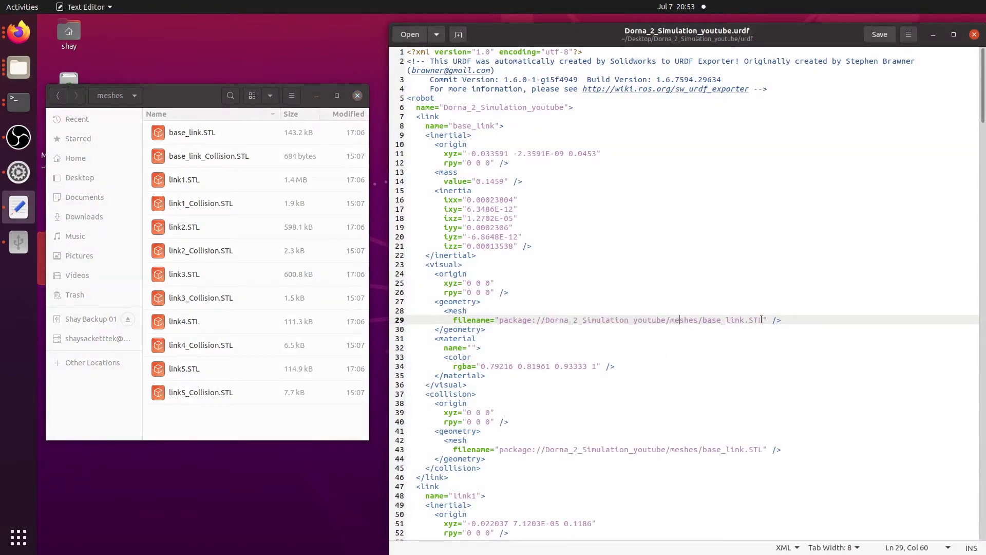
Change the mesh filename in base_link's collision geometry on line 43 to base_link_Collision.STL, keeping the package path
{"action": "left_click_drag", "start_coordinate": [767, 320], "coordinate": [523, 320]}
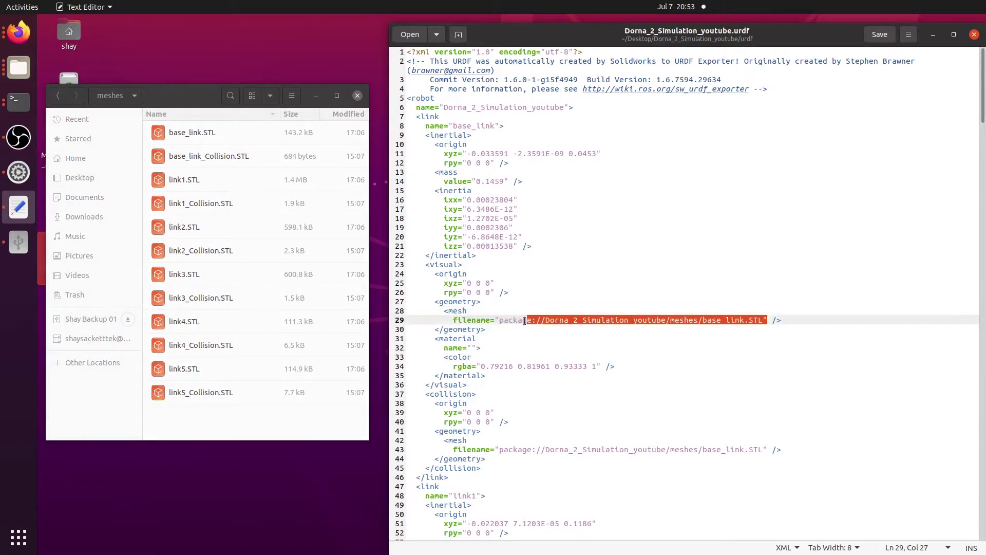
{"action": "left_click", "coordinate": [536, 320]}
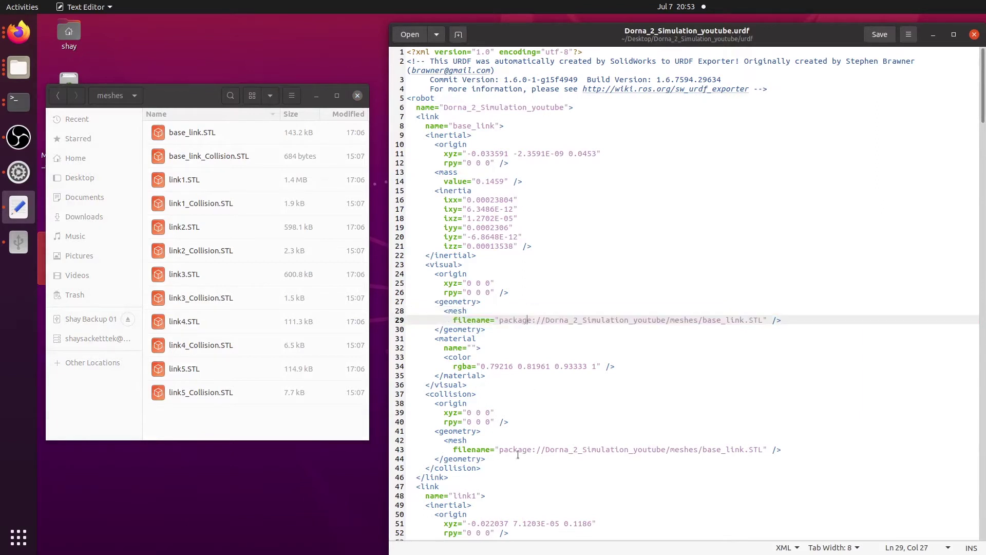
{"action": "left_click_drag", "start_coordinate": [509, 450], "coordinate": [722, 449]}
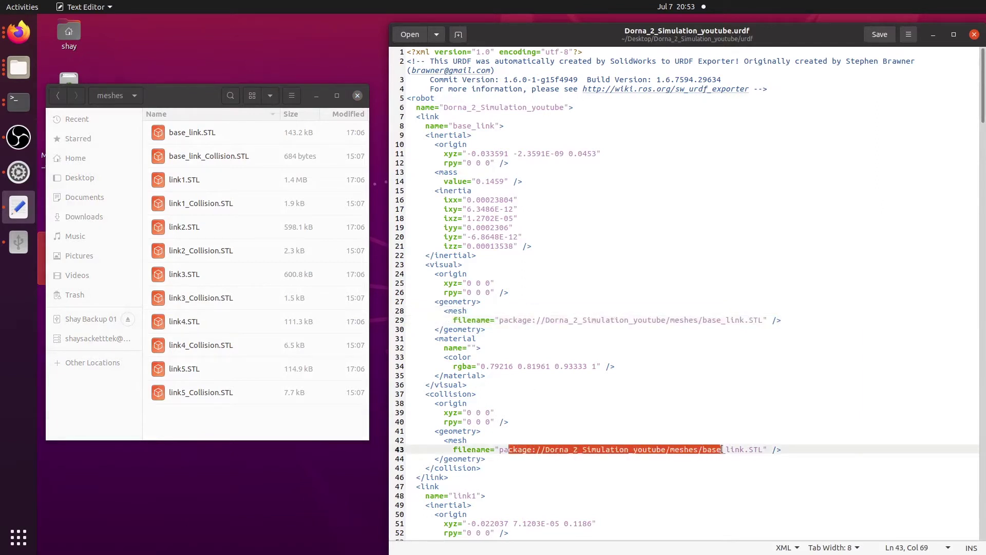
{"action": "left_click", "coordinate": [722, 449]}
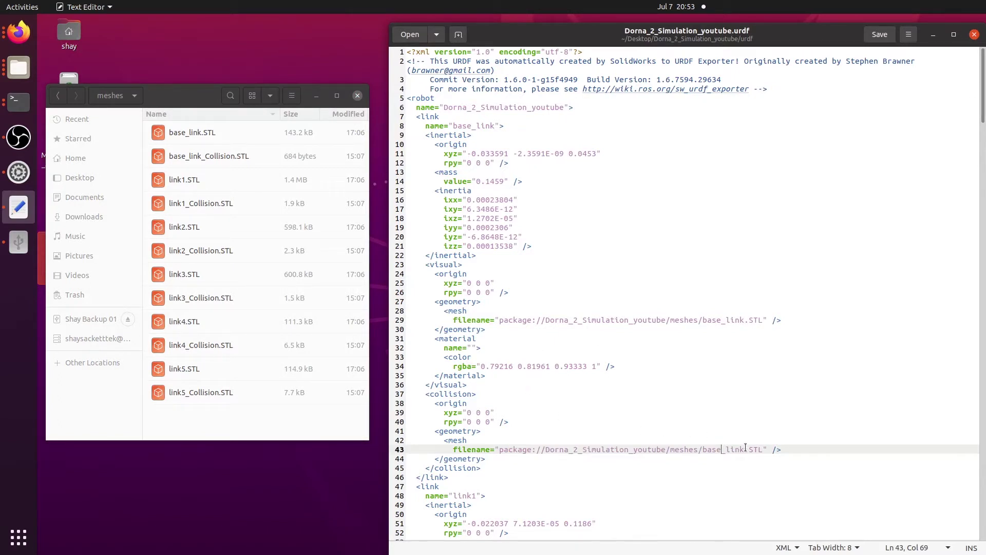
{"action": "left_click", "coordinate": [744, 449]}
{"action": "key", "text": "Left"}
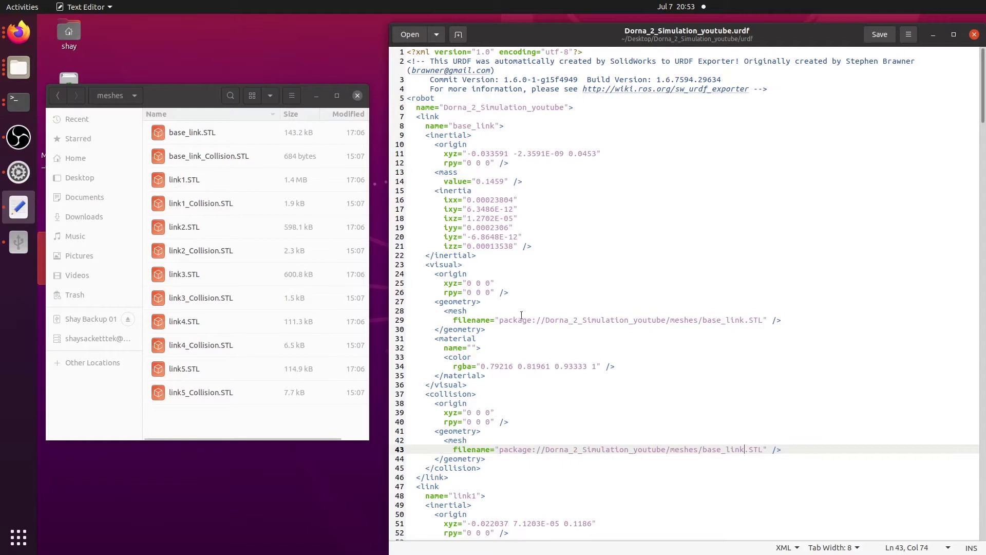
{"action": "type", "text": "_Colli"}
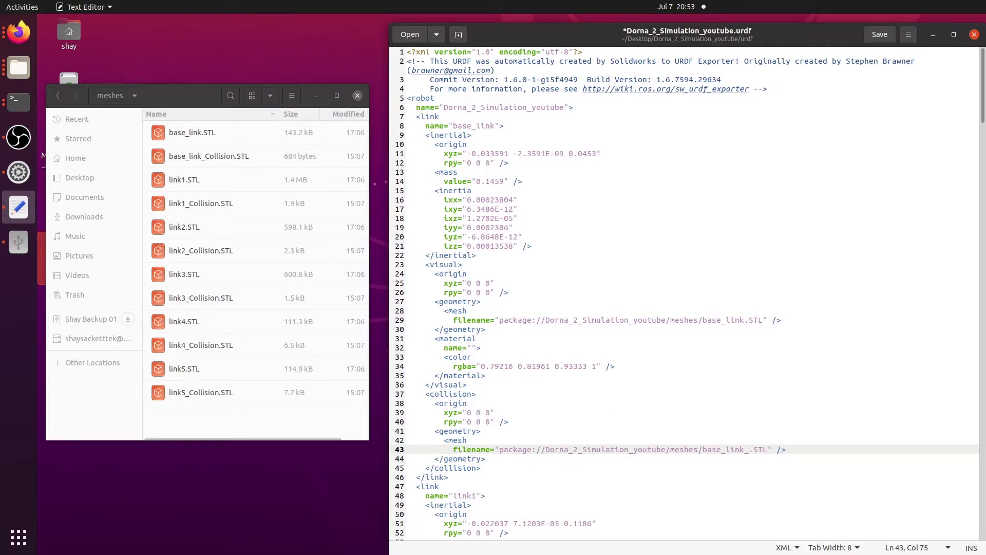
{"action": "type", "text": "sion"}
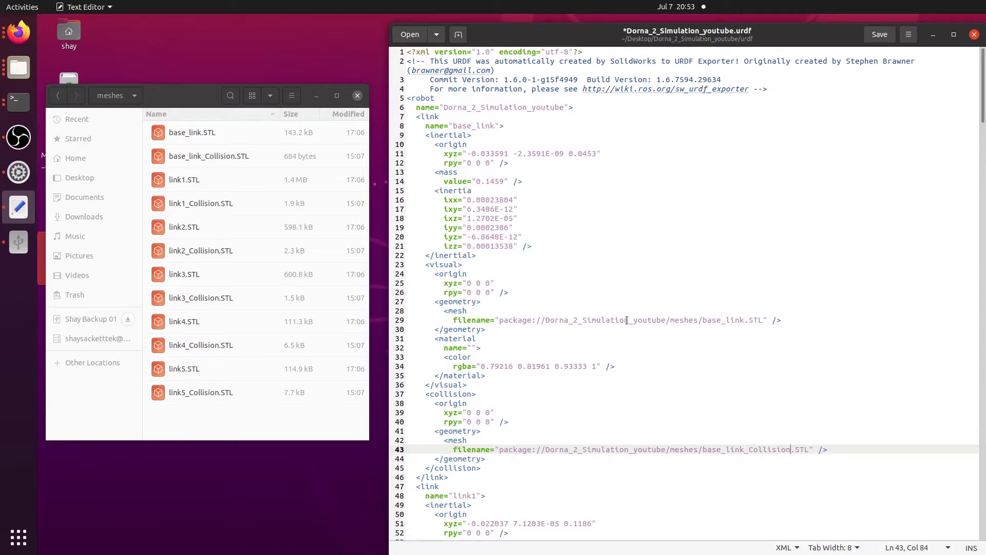
Compare the mesh filenames of base_link's visual and collision geometry on lines 29 and 43, and look over the link1 block
{"action": "triple_click", "coordinate": [536, 320]}
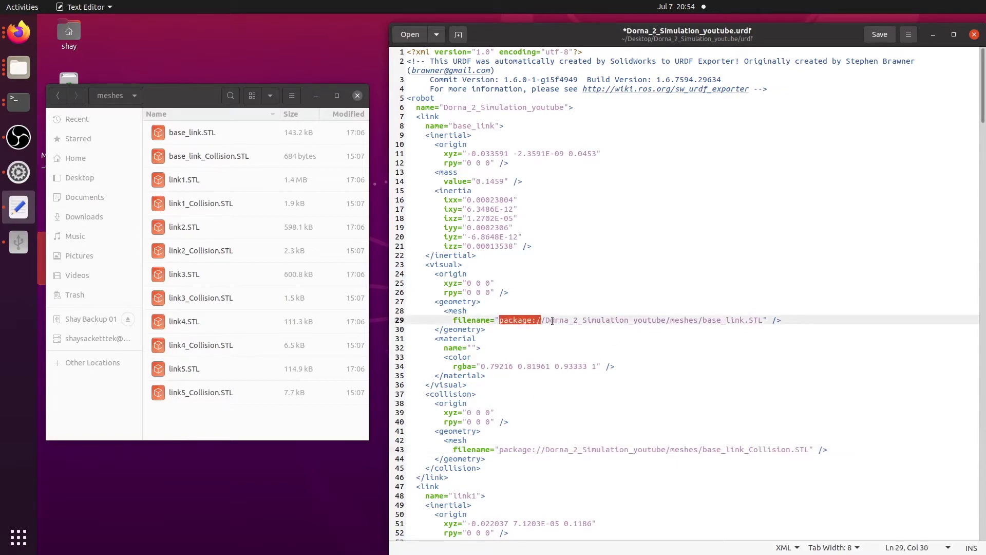
{"action": "left_click", "coordinate": [772, 320]}
{"action": "left_click_drag", "start_coordinate": [501, 452], "coordinate": [786, 450]}
{"action": "left_click", "coordinate": [786, 450]}
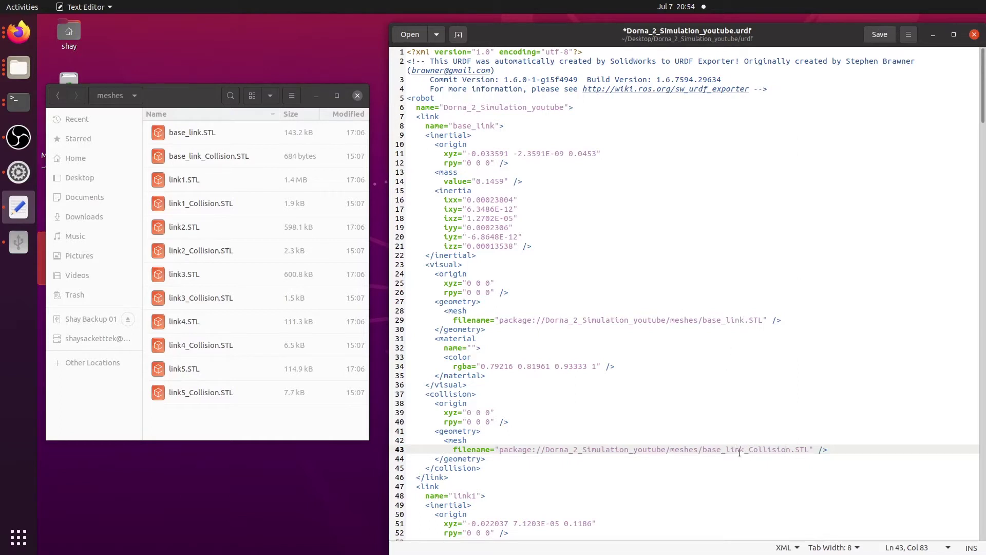
{"action": "scroll", "coordinate": [735, 440], "scroll_direction": "down", "scroll_amount": 2}
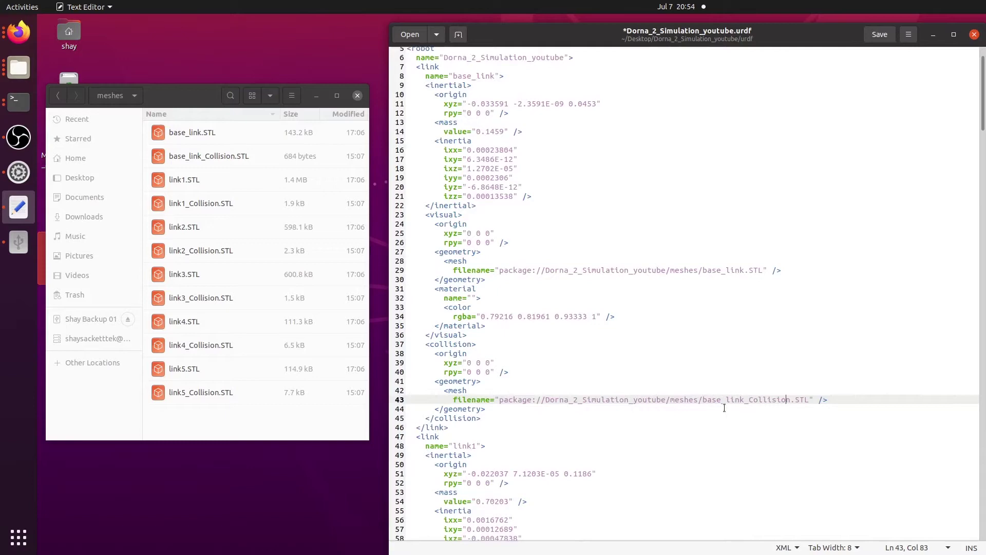
{"action": "scroll", "coordinate": [725, 408], "scroll_direction": "down", "scroll_amount": 11}
{"action": "scroll", "coordinate": [668, 334], "scroll_direction": "up", "scroll_amount": 9}
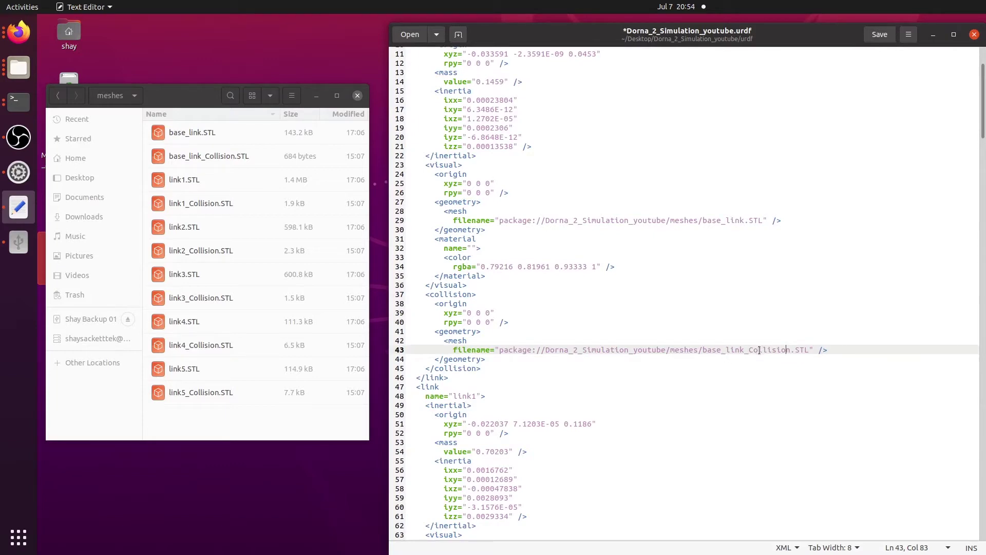
{"action": "scroll", "coordinate": [756, 355], "scroll_direction": "down", "scroll_amount": 2}
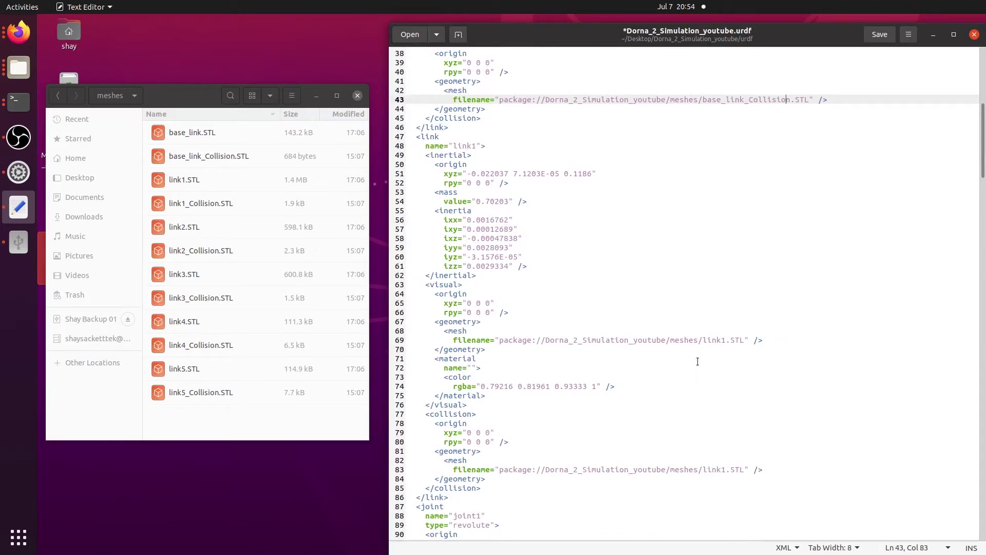
{"action": "scroll", "coordinate": [697, 362], "scroll_direction": "down", "scroll_amount": 1}
{"action": "scroll", "coordinate": [698, 362], "scroll_direction": "up", "scroll_amount": 3}
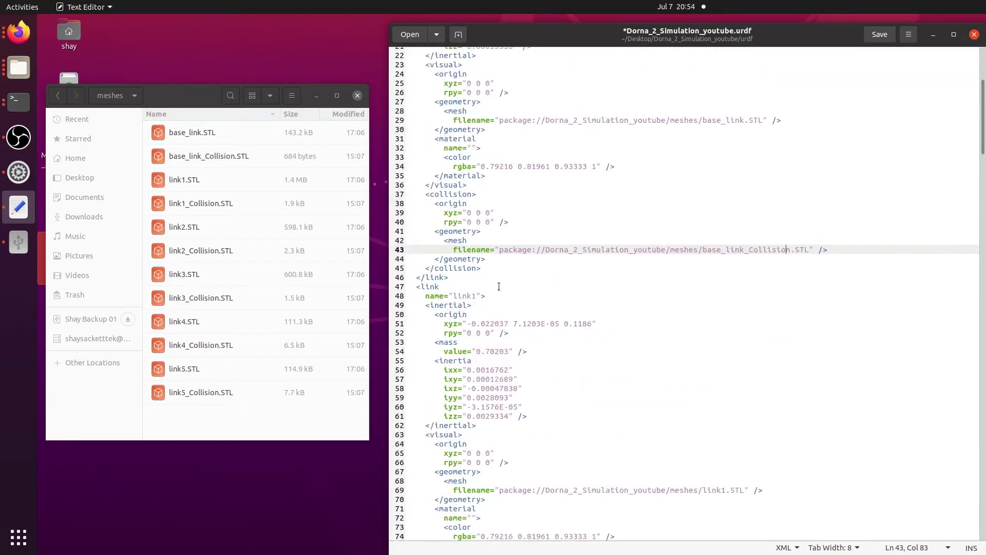
Change the mesh filename in link1's collision geometry on line 83 to link1_Collision.STL
{"action": "left_click", "coordinate": [465, 296]}
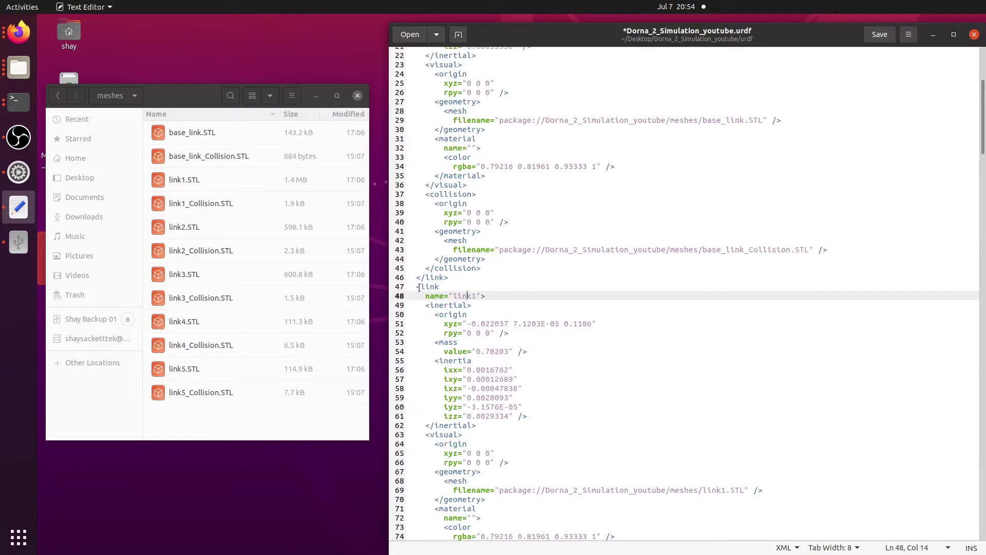
{"action": "left_click_drag", "start_coordinate": [419, 288], "coordinate": [467, 296]}
{"action": "left_click", "coordinate": [467, 296]}
{"action": "scroll", "coordinate": [459, 327], "scroll_direction": "down", "scroll_amount": 3}
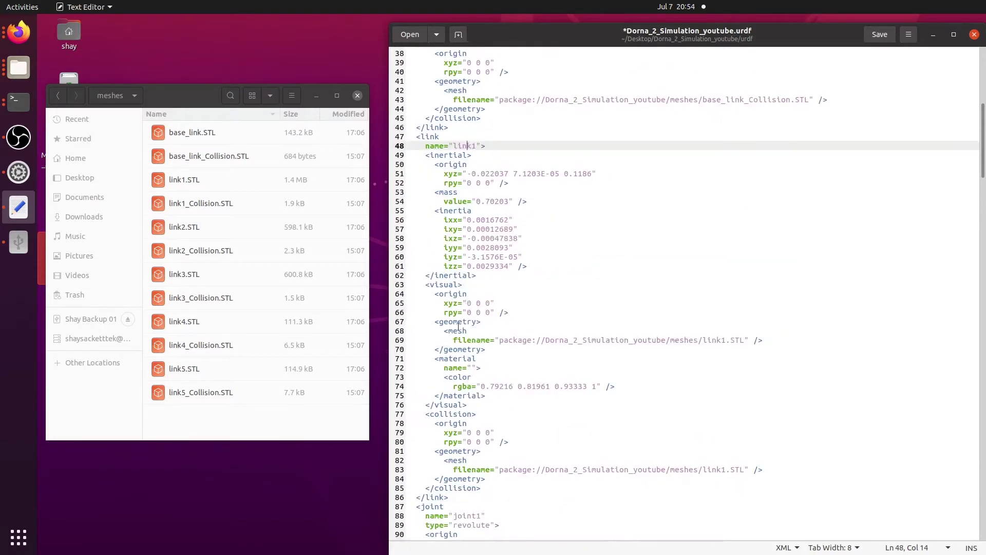
{"action": "left_click", "coordinate": [459, 323]}
{"action": "left_click", "coordinate": [497, 340]}
{"action": "key", "text": "Down"}
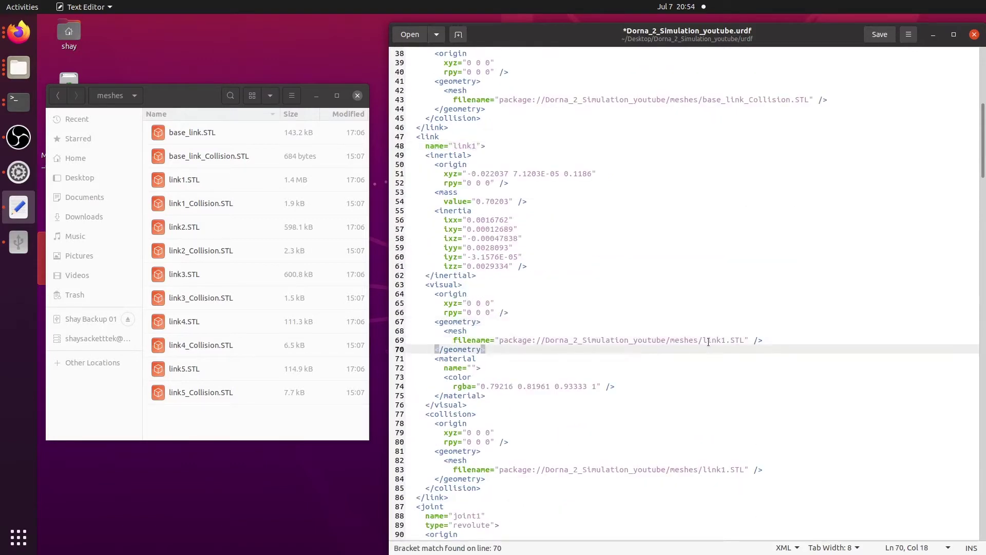
{"action": "left_click", "coordinate": [709, 342]}
{"action": "key", "text": "Down"}
{"action": "key", "text": "Up"}
{"action": "scroll", "coordinate": [598, 401], "scroll_direction": "down", "scroll_amount": 2}
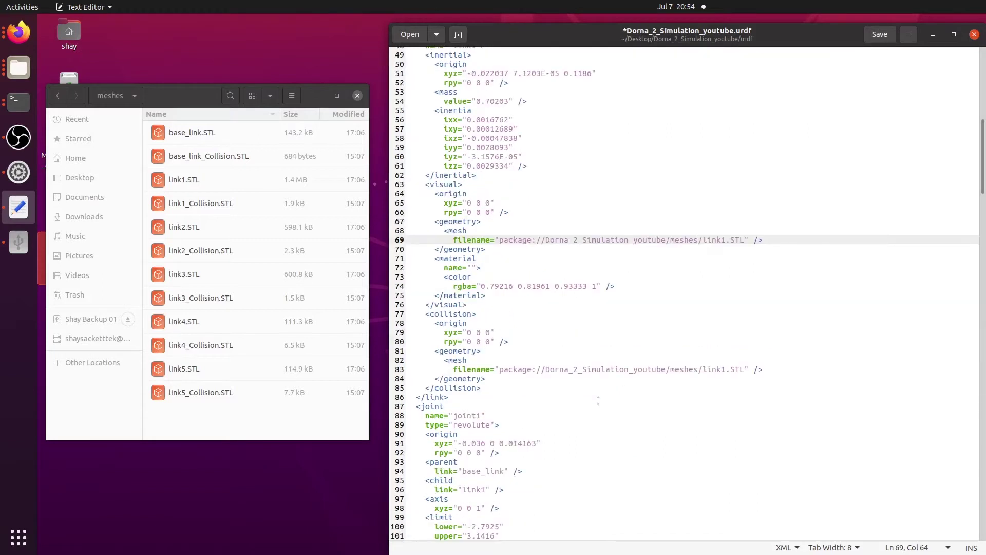
{"action": "left_click", "coordinate": [727, 370]}
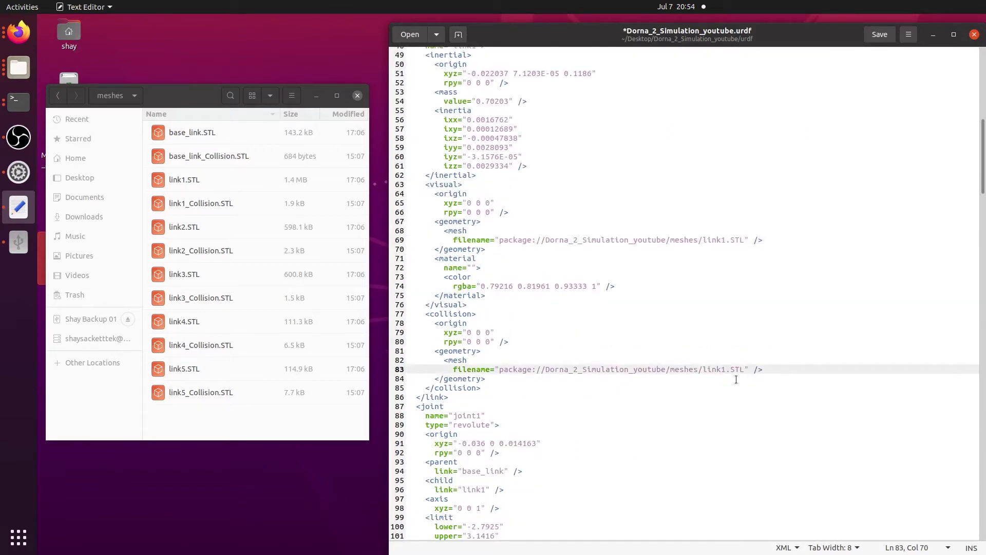
{"action": "type", "text": "_Collision"}
Add _Collision to the link2.STL mesh filename in link2's visual geometry on line 127
{"action": "scroll", "coordinate": [702, 409], "scroll_direction": "down", "scroll_amount": 5}
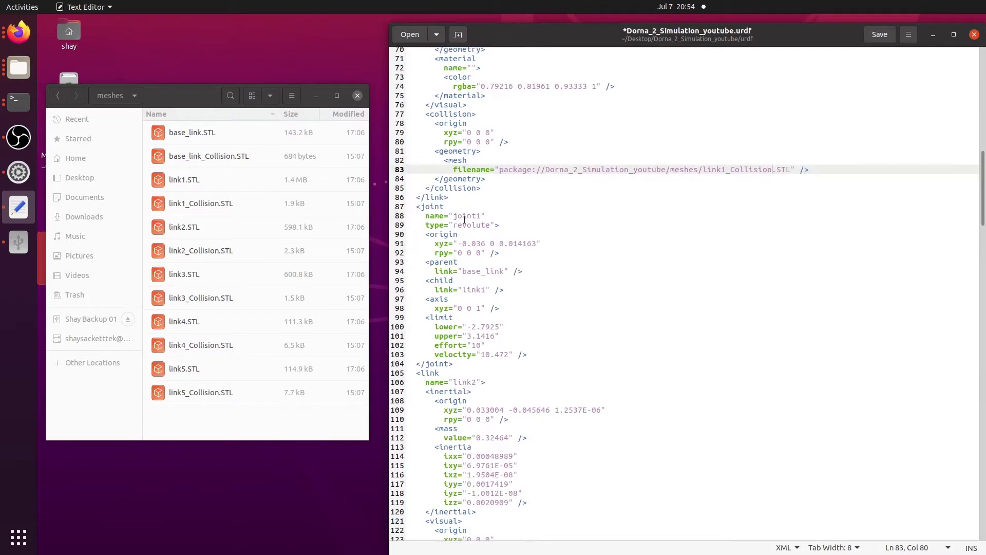
{"action": "scroll", "coordinate": [464, 219], "scroll_direction": "down", "scroll_amount": 4}
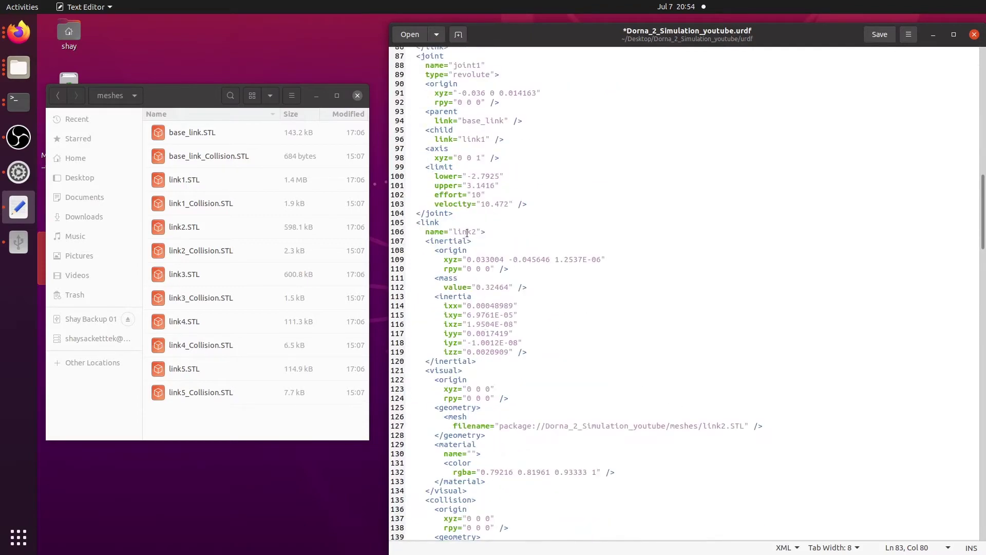
{"action": "left_click", "coordinate": [467, 231]}
{"action": "scroll", "coordinate": [468, 232], "scroll_direction": "up", "scroll_amount": 5}
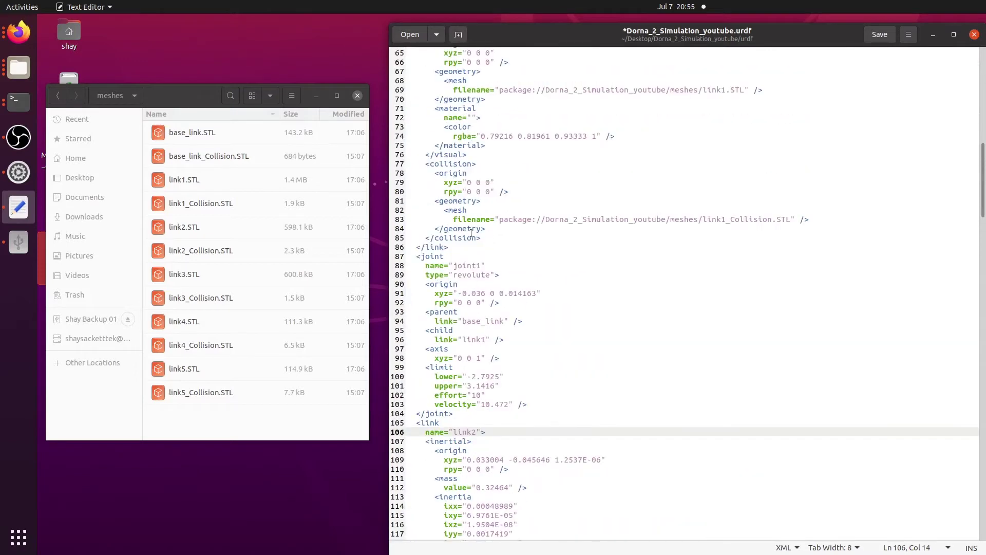
{"action": "scroll", "coordinate": [462, 329], "scroll_direction": "down", "scroll_amount": 3}
{"action": "scroll", "coordinate": [466, 329], "scroll_direction": "down", "scroll_amount": 1}
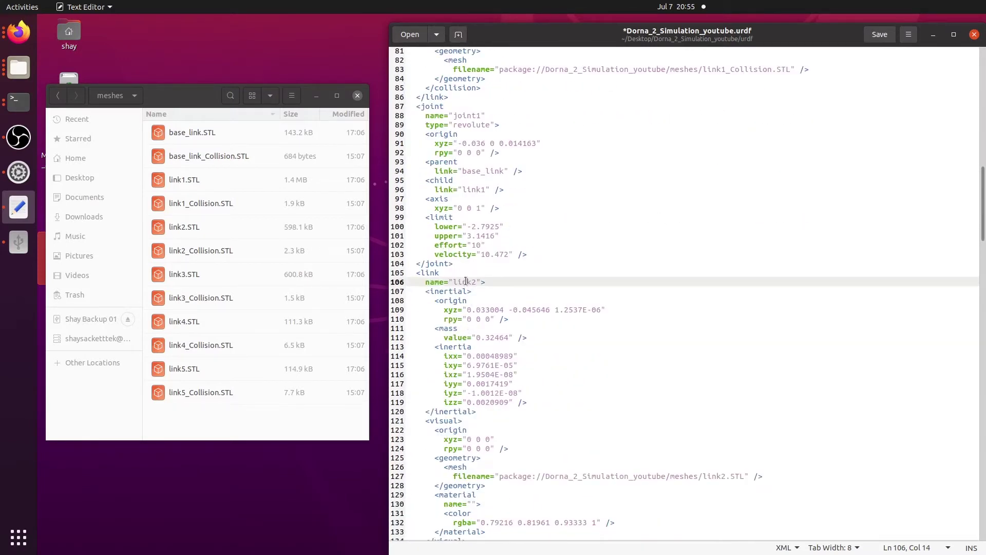
{"action": "scroll", "coordinate": [488, 308], "scroll_direction": "down", "scroll_amount": 5}
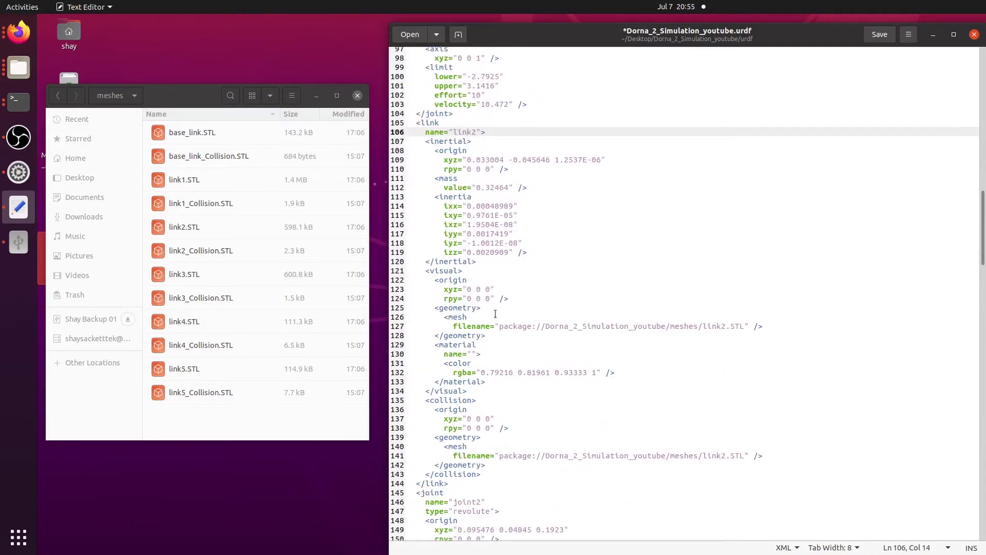
{"action": "left_click", "coordinate": [726, 326]}
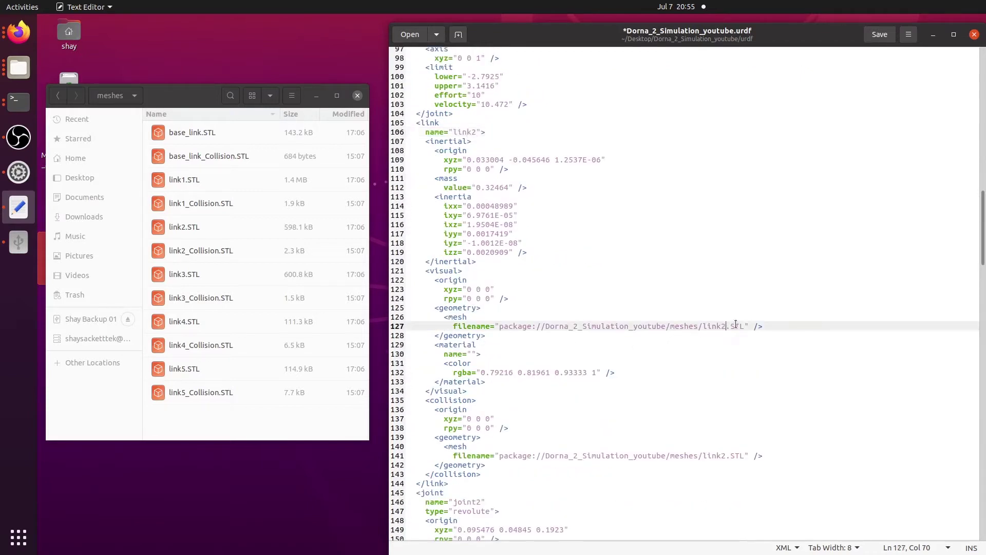
{"action": "type", "text": "_Collision"}
Remove the _Collision suffix from the mesh filename in link2's visual geometry on line 127
{"action": "scroll", "coordinate": [722, 354], "scroll_direction": "down", "scroll_amount": 5}
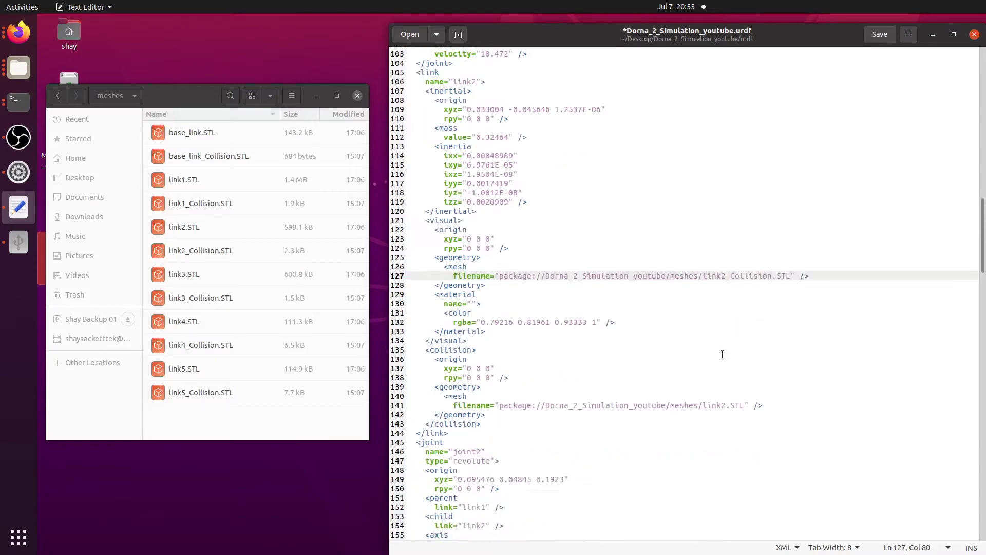
{"action": "scroll", "coordinate": [645, 297], "scroll_direction": "up", "scroll_amount": 3}
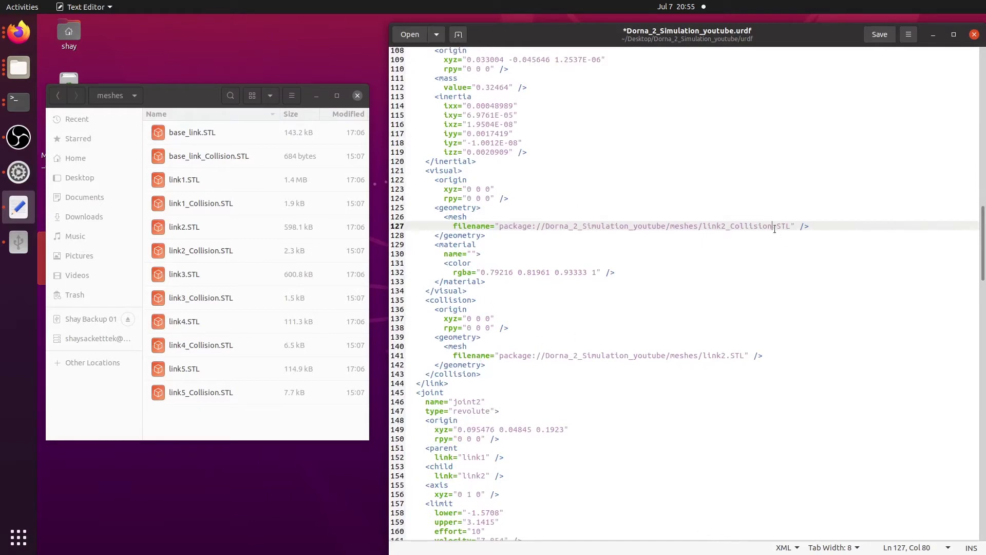
{"action": "key", "text": "BackSpace"}
{"action": "key", "text": "BackSpace"}
{"action": "key", "text": "BackSpace"}
{"action": "key", "text": "BackSpace"}
{"action": "key", "text": "BackSpace"}
{"action": "key", "text": "BackSpace"}
{"action": "key", "text": "BackSpace"}
{"action": "key", "text": "BackSpace"}
{"action": "key", "text": "BackSpace"}
{"action": "key", "text": "BackSpace"}
Change the mesh filename in link2's collision geometry on line 141 to link2_Collision.STL
{"action": "left_click", "coordinate": [572, 355]}
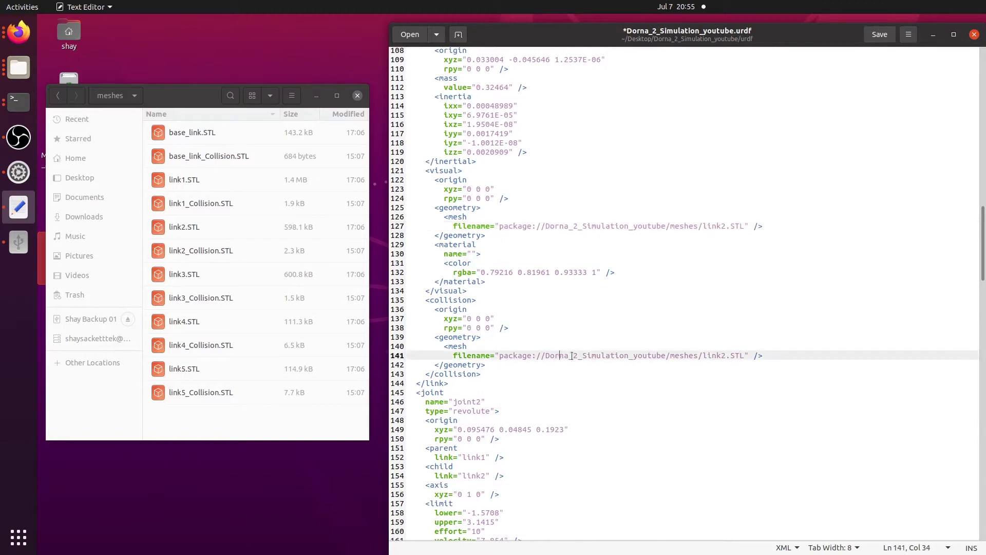
{"action": "left_click", "coordinate": [725, 356]}
{"action": "type", "text": "_Collision"}
Examine link3's visual and collision blocks and their mesh filenames, and review the blocks of the preceding links up to base_link
{"action": "scroll", "coordinate": [509, 357], "scroll_direction": "down", "scroll_amount": 3}
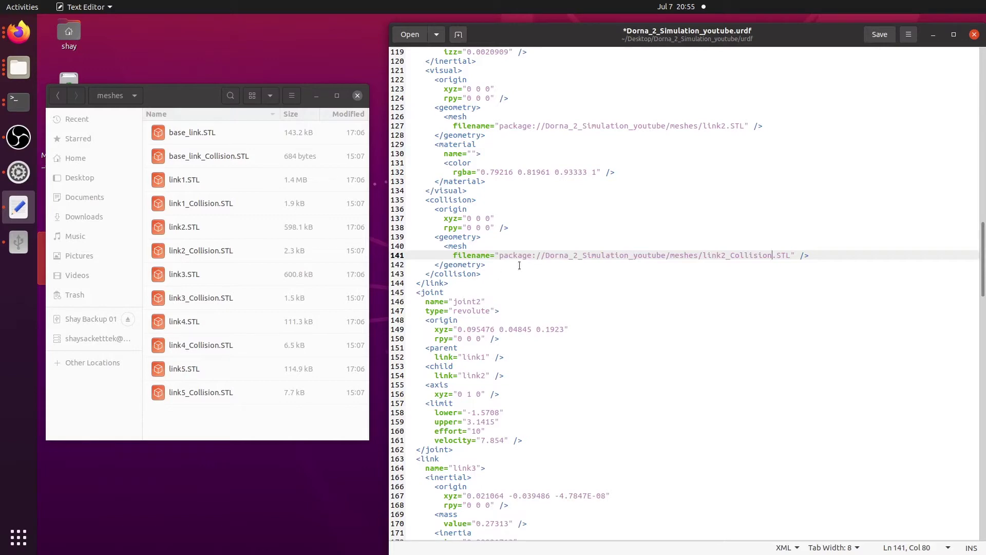
{"action": "scroll", "coordinate": [683, 284], "scroll_direction": "down", "scroll_amount": 5}
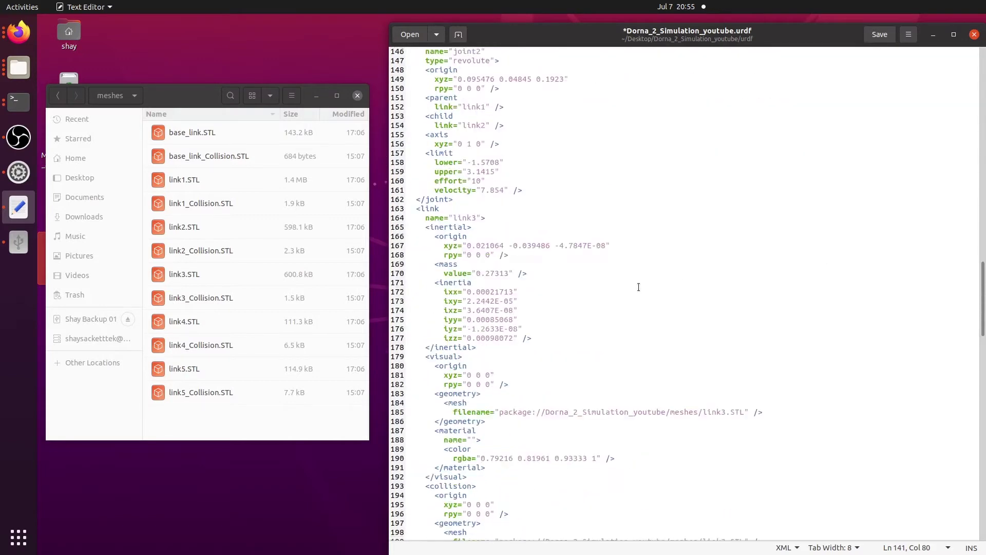
{"action": "scroll", "coordinate": [639, 287], "scroll_direction": "down", "scroll_amount": 2}
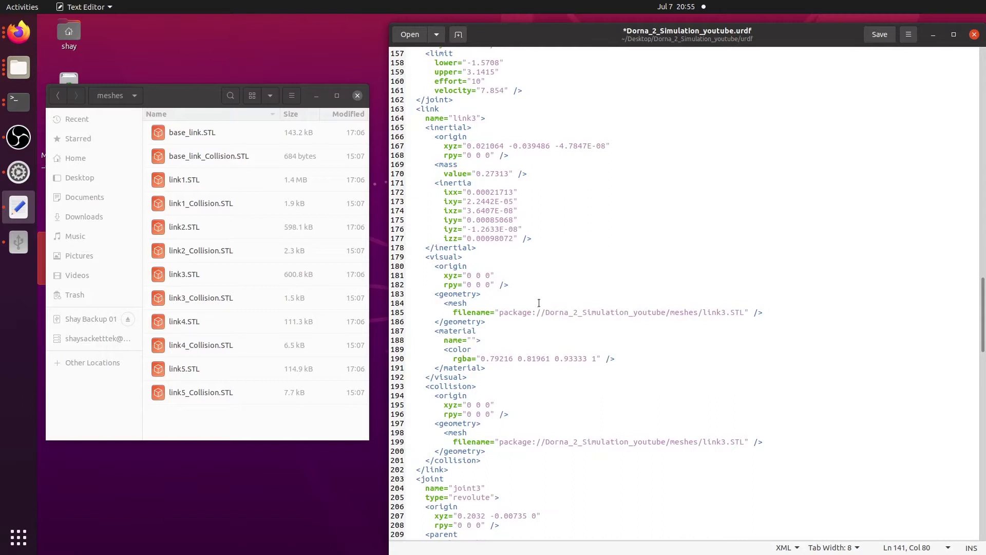
{"action": "left_click", "coordinate": [616, 312]}
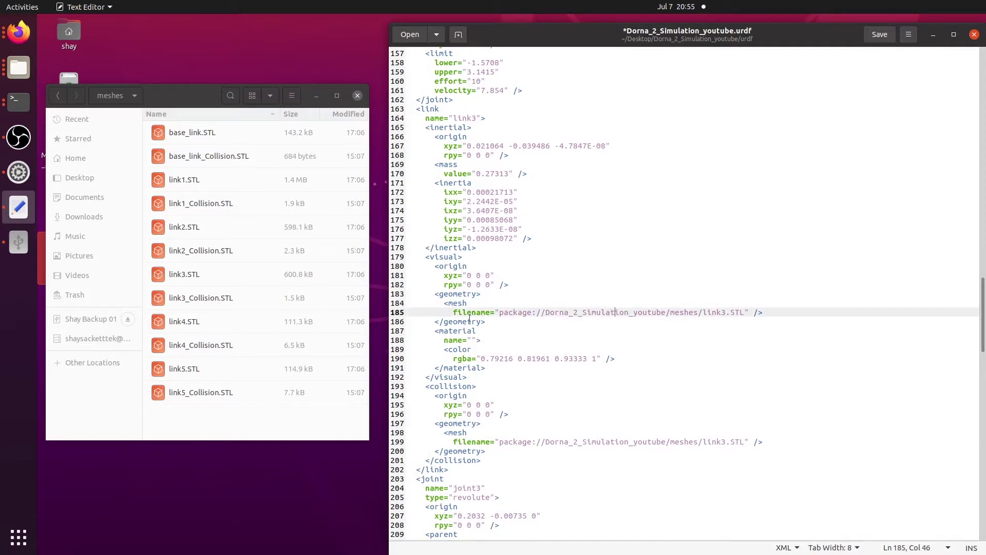
{"action": "scroll", "coordinate": [495, 344], "scroll_direction": "down", "scroll_amount": 2}
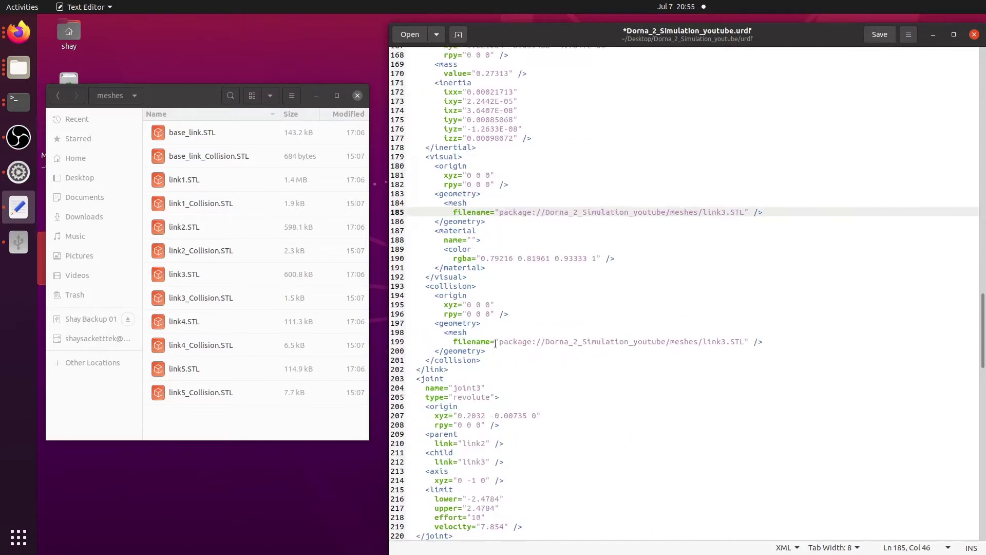
{"action": "left_click", "coordinate": [434, 154]}
{"action": "left_click", "coordinate": [443, 277]}
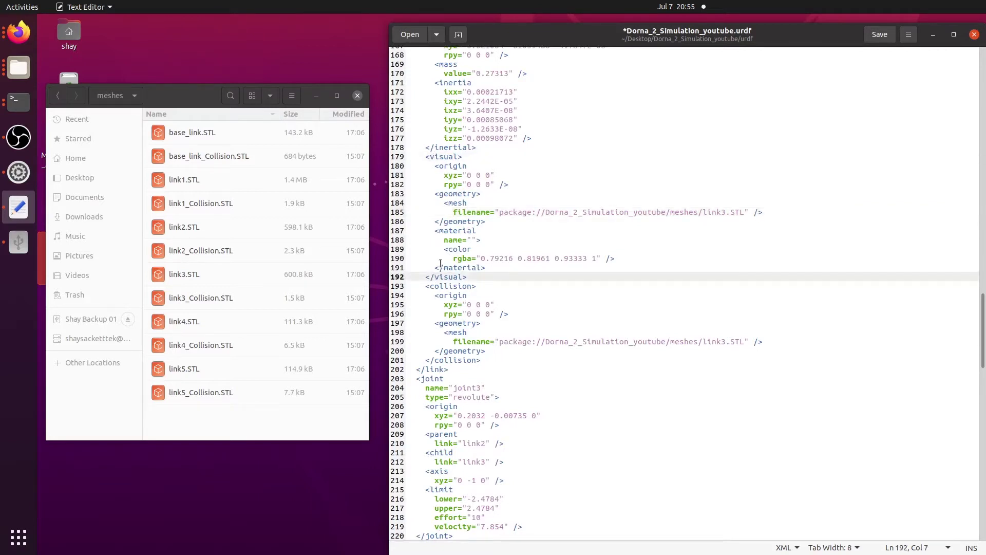
{"action": "left_click", "coordinate": [452, 157]}
{"action": "scroll", "coordinate": [488, 292], "scroll_direction": "up", "scroll_amount": 10}
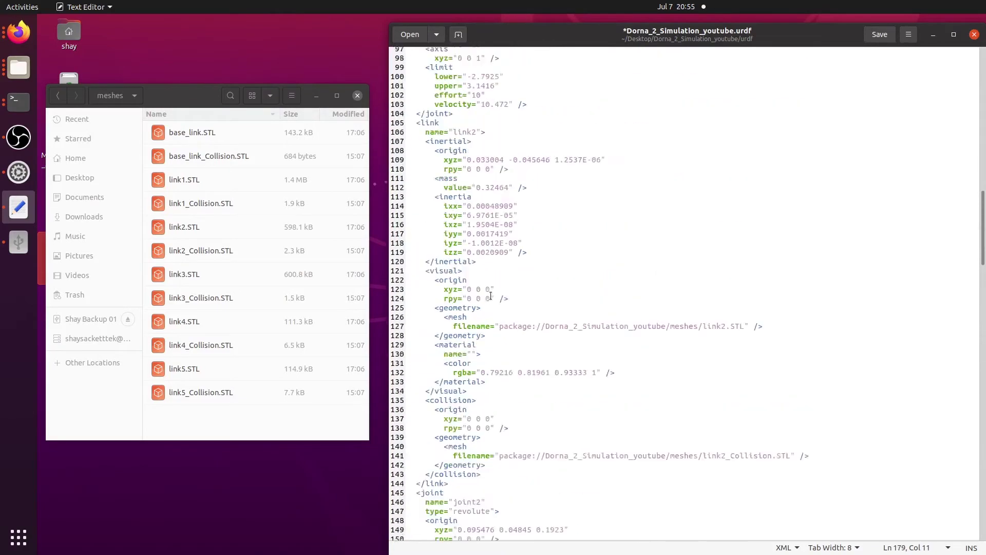
{"action": "scroll", "coordinate": [491, 296], "scroll_direction": "up", "scroll_amount": 13}
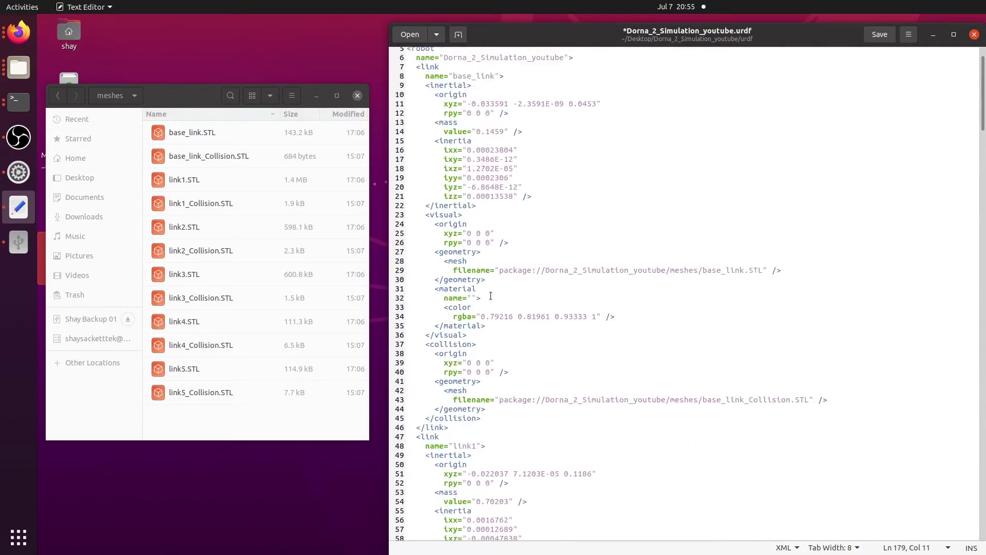
Change the mesh filename in link3's collision geometry on line 199 to link3_Collision.STL
{"action": "scroll", "coordinate": [491, 296], "scroll_direction": "up", "scroll_amount": 1}
{"action": "scroll", "coordinate": [491, 296], "scroll_direction": "down", "scroll_amount": 12}
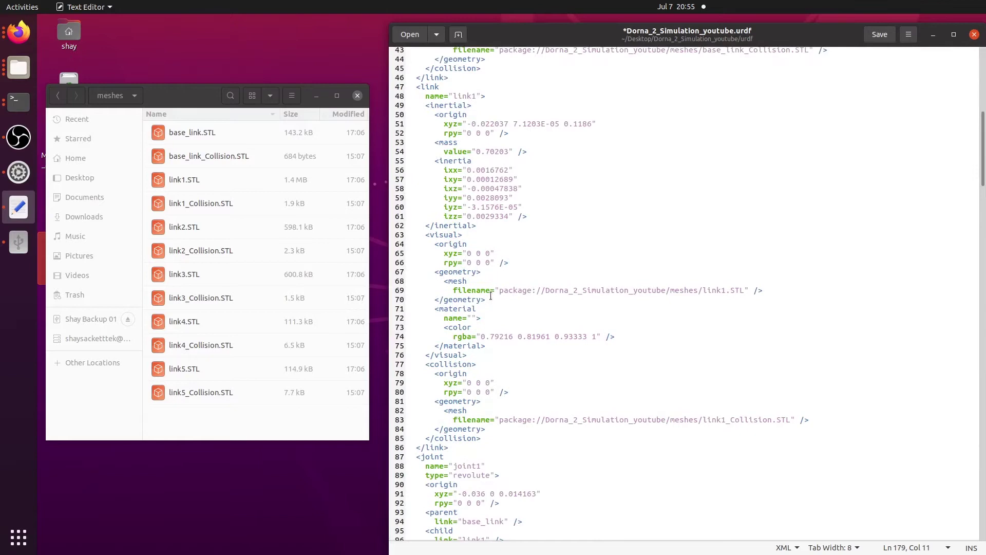
{"action": "scroll", "coordinate": [492, 296], "scroll_direction": "down", "scroll_amount": 5}
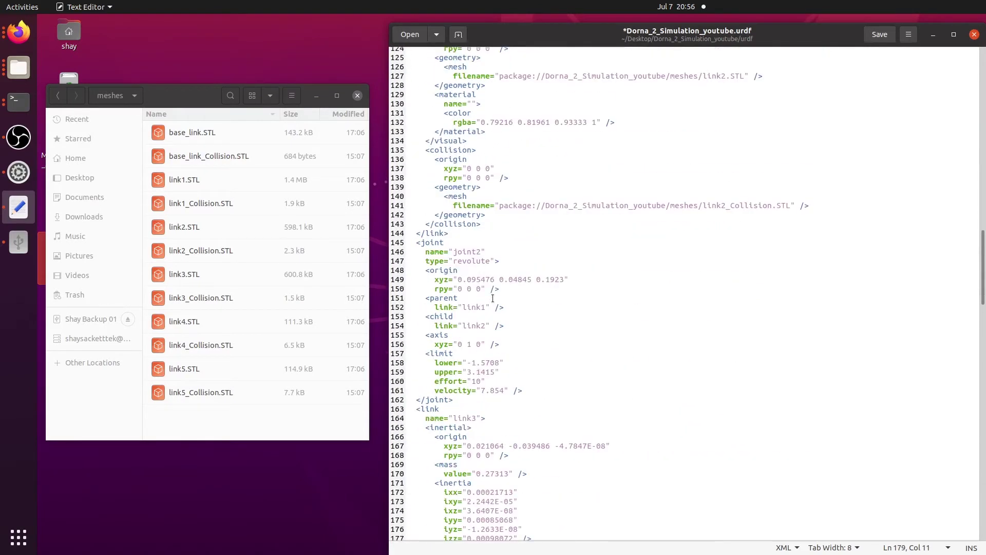
{"action": "scroll", "coordinate": [559, 242], "scroll_direction": "down", "scroll_amount": 4}
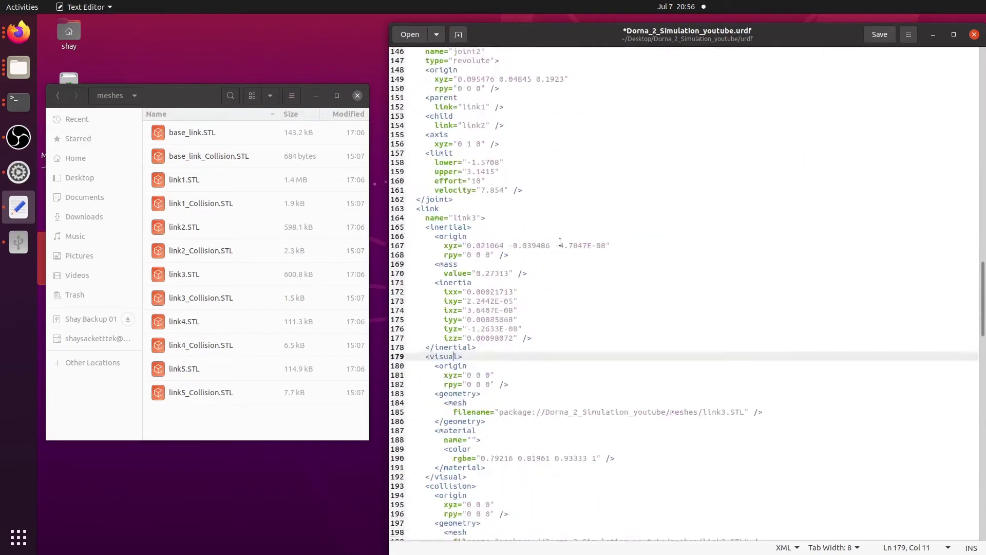
{"action": "scroll", "coordinate": [560, 242], "scroll_direction": "down", "scroll_amount": 2}
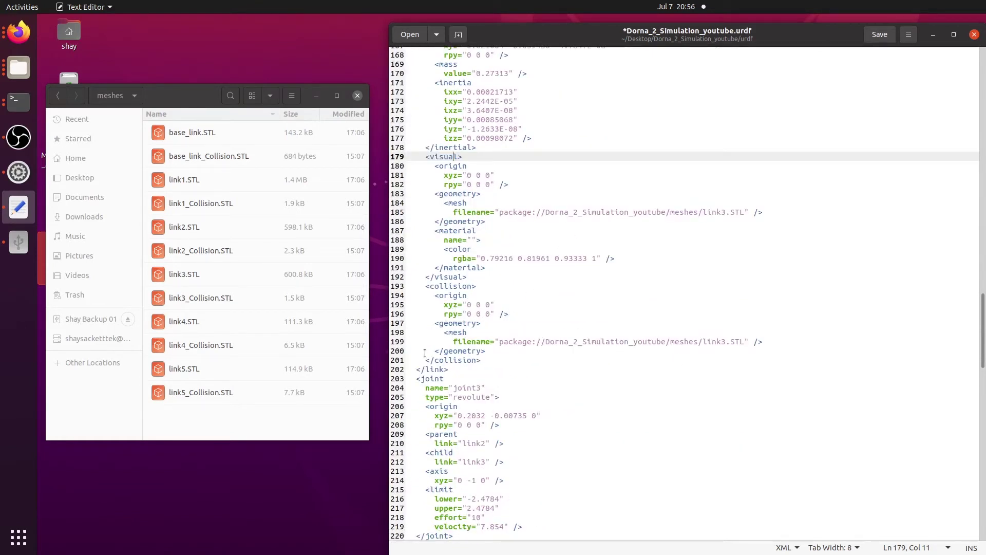
{"action": "left_click", "coordinate": [726, 343]}
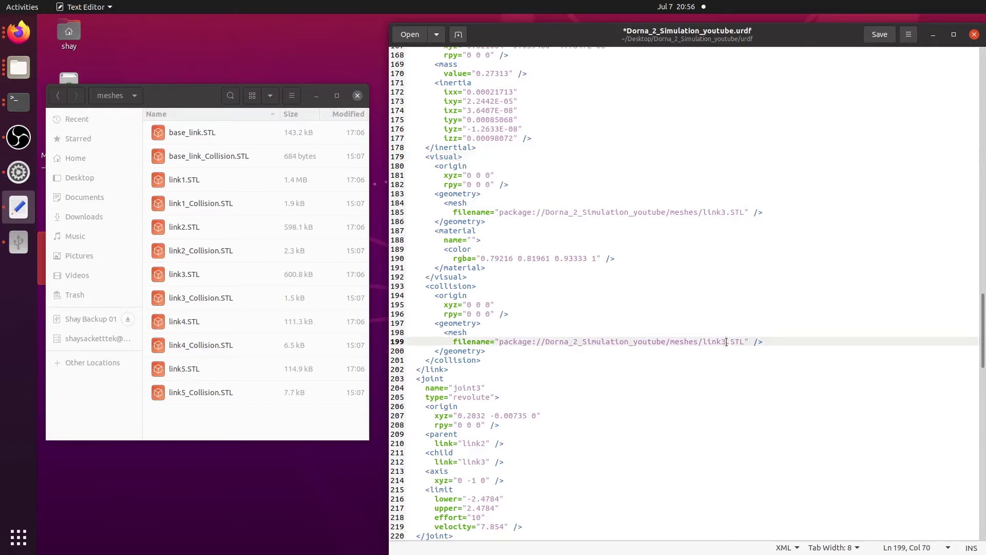
{"action": "type", "text": "_Collision"}
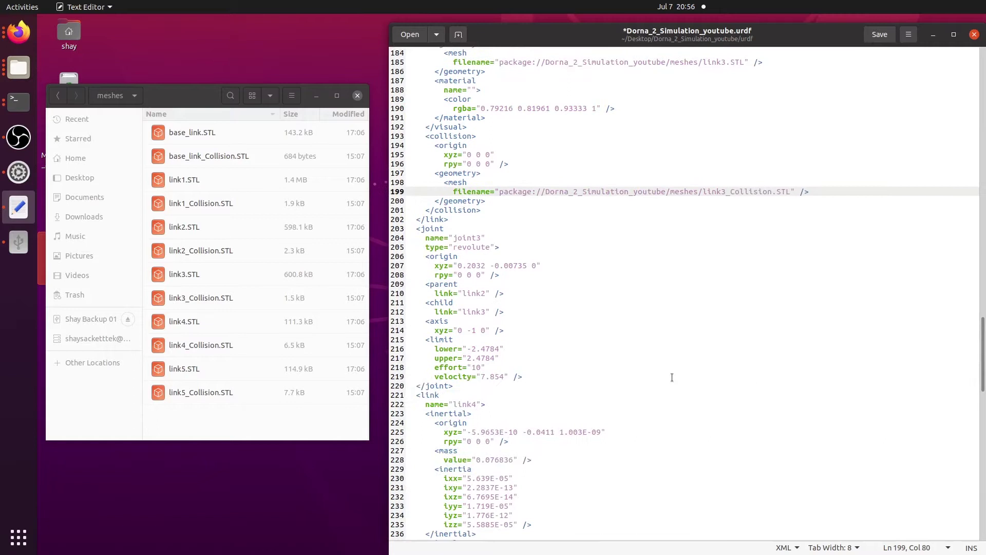
Check the visual and collision mesh filenames of link5, link4, link3 and link2 for the correct _Collision references
{"action": "scroll", "coordinate": [668, 344], "scroll_direction": "down", "scroll_amount": 20}
{"action": "left_click", "coordinate": [734, 333]}
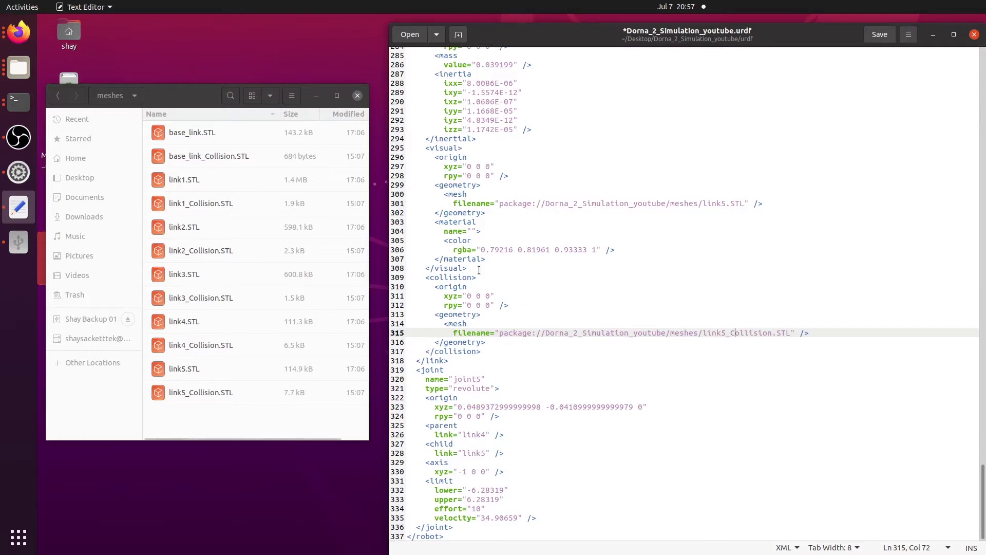
{"action": "scroll", "coordinate": [715, 351], "scroll_direction": "up", "scroll_amount": 2}
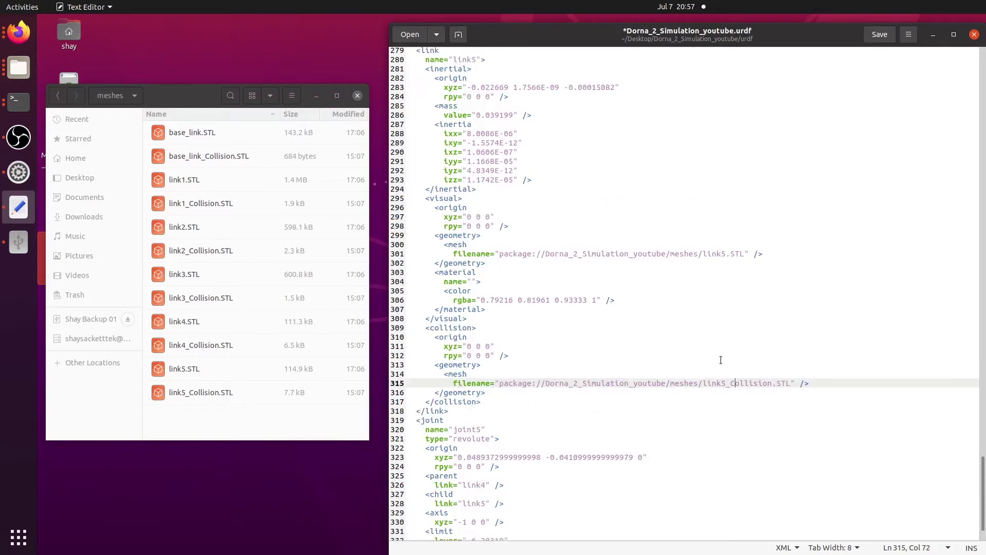
{"action": "scroll", "coordinate": [721, 355], "scroll_direction": "up", "scroll_amount": 15}
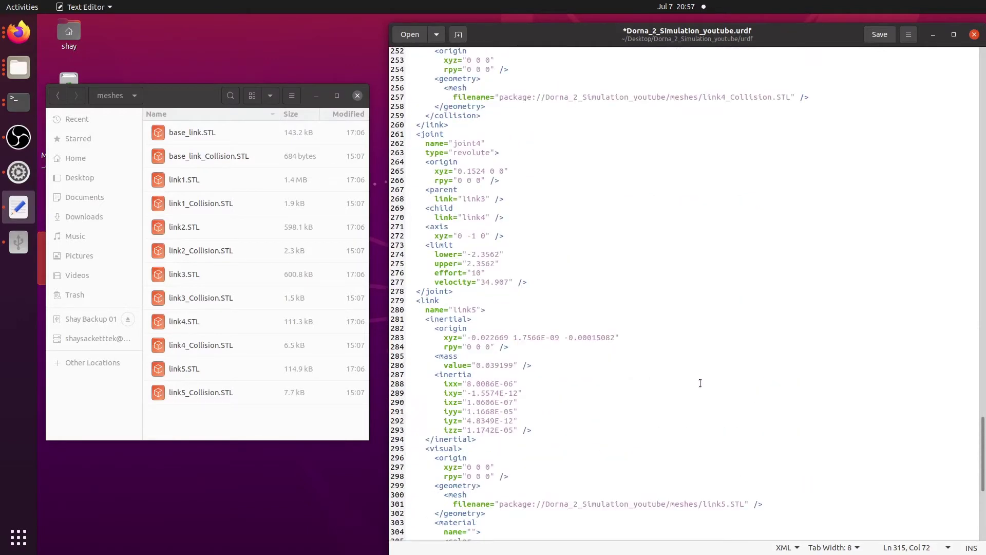
{"action": "scroll", "coordinate": [699, 383], "scroll_direction": "up", "scroll_amount": 2}
{"action": "scroll", "coordinate": [701, 352], "scroll_direction": "up", "scroll_amount": 2}
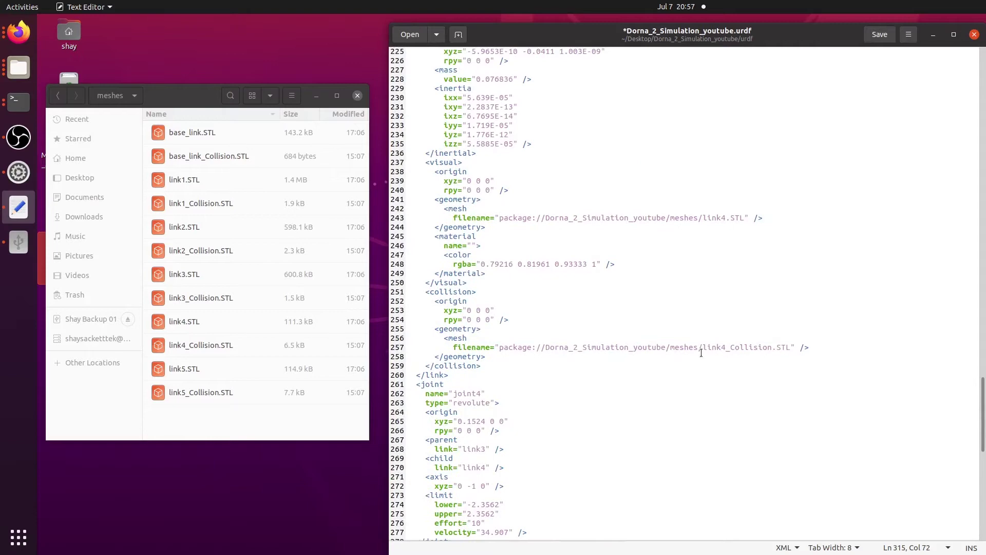
{"action": "left_click", "coordinate": [699, 348]}
{"action": "scroll", "coordinate": [699, 348], "scroll_direction": "up", "scroll_amount": 18}
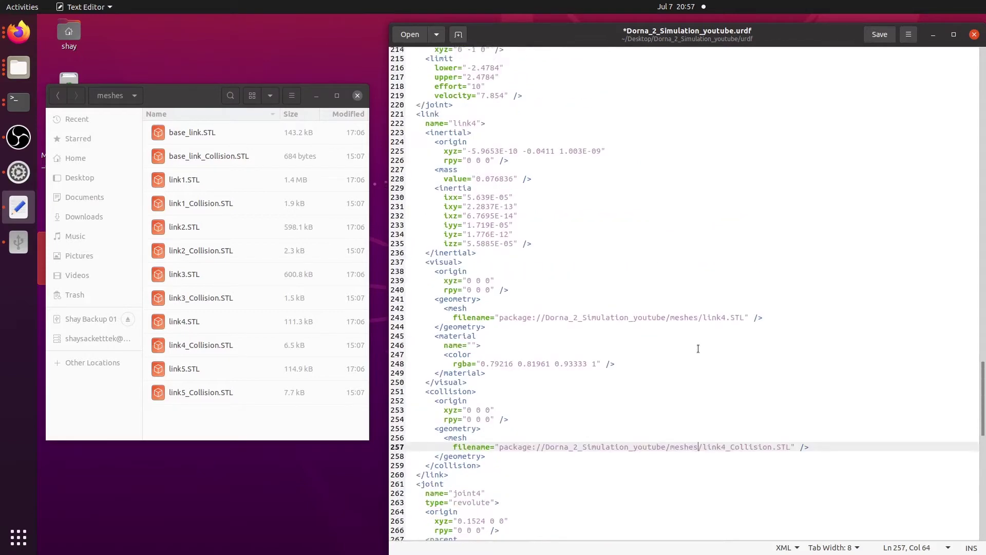
{"action": "scroll", "coordinate": [698, 350], "scroll_direction": "up", "scroll_amount": 2}
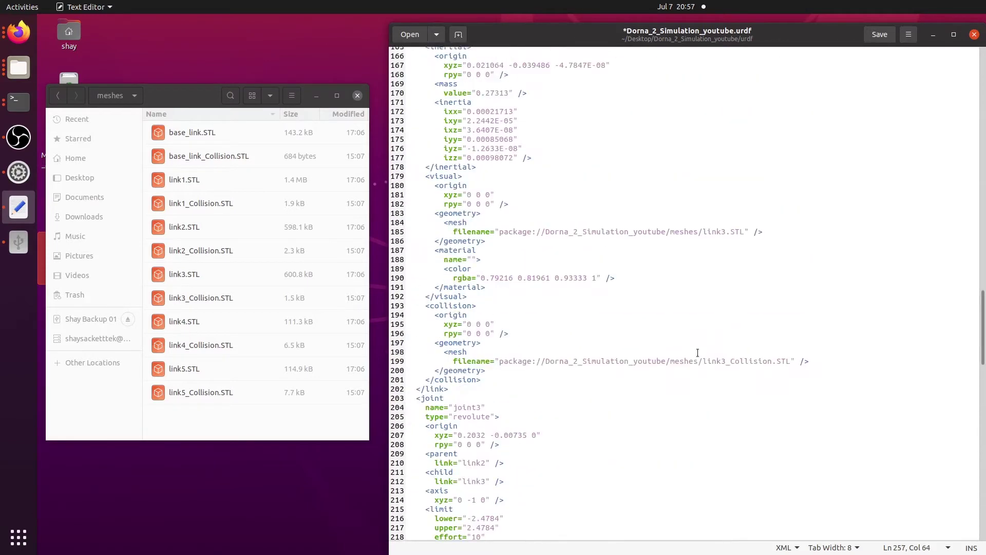
{"action": "left_click", "coordinate": [694, 361]}
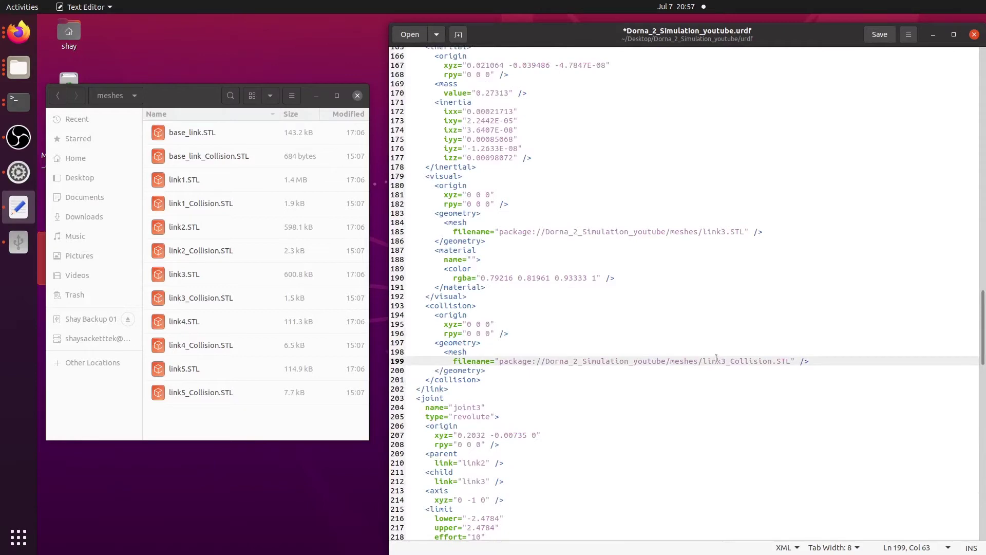
{"action": "scroll", "coordinate": [717, 357], "scroll_direction": "up", "scroll_amount": 18}
{"action": "left_click", "coordinate": [716, 325]}
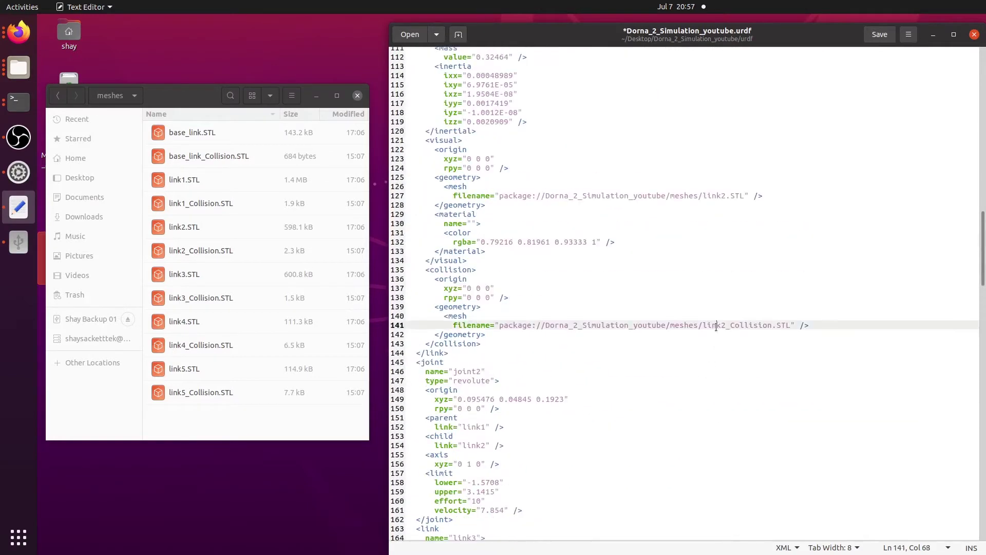
Save the edited URDF file and close it
{"action": "left_click", "coordinate": [879, 36]}
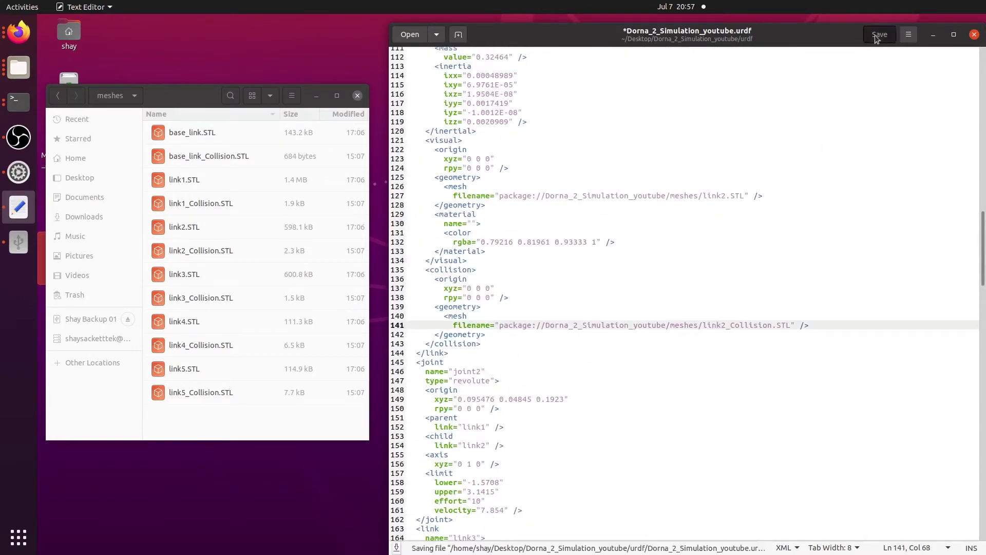
{"action": "left_click", "coordinate": [976, 34]}
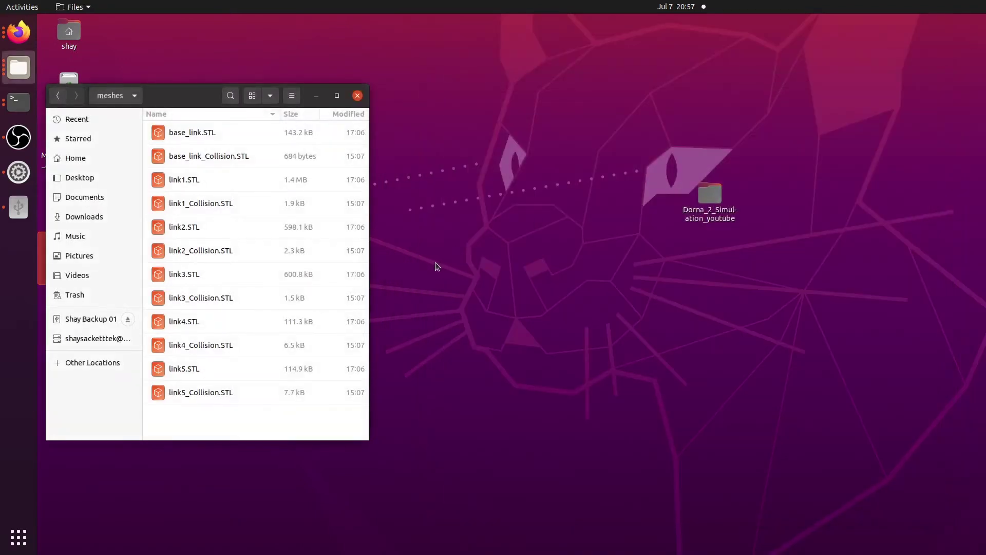
Open the urdf folder of Dorna_2_Simulation_youtube, widen its window and move it aside to uncover the desktop folders
{"action": "left_click", "coordinate": [60, 96]}
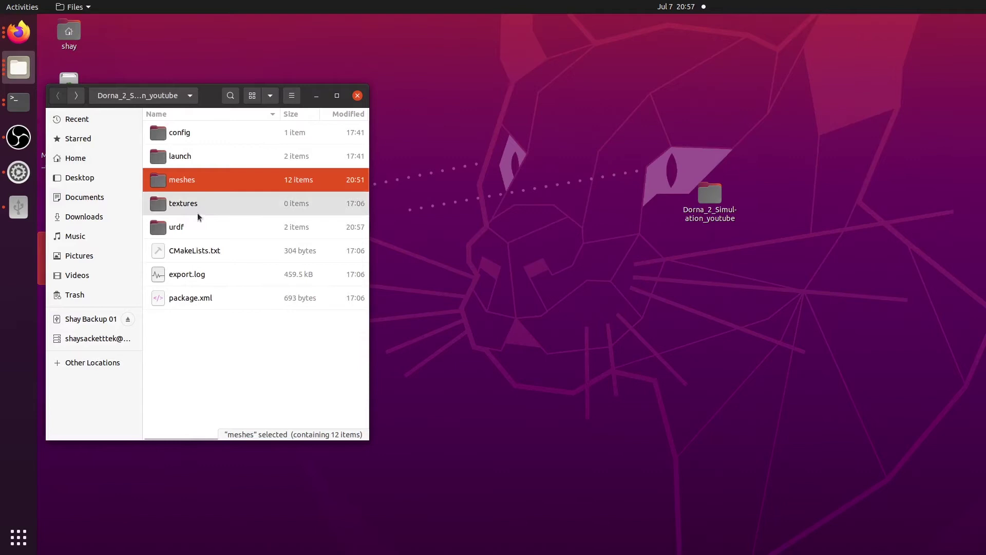
{"action": "double_click", "coordinate": [196, 227]}
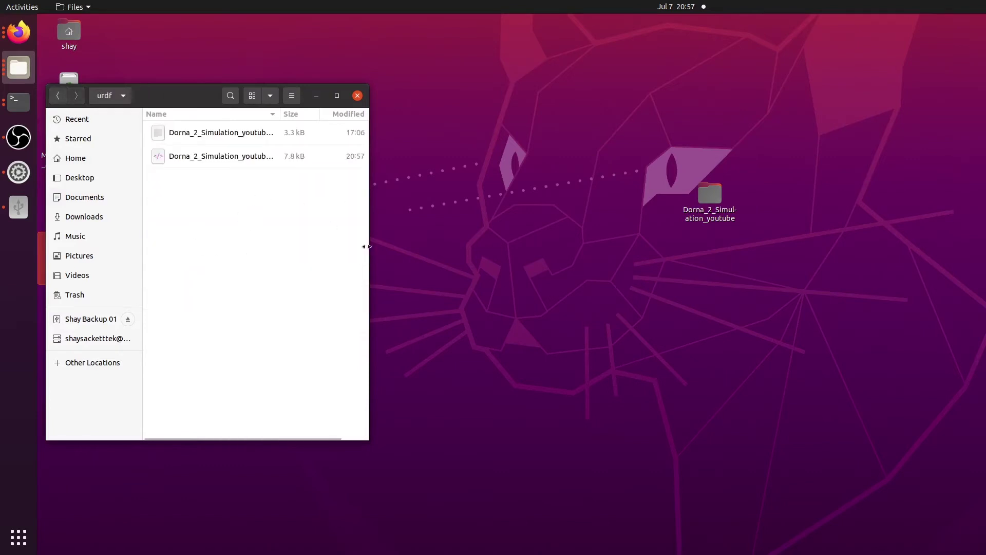
{"action": "left_click_drag", "start_coordinate": [374, 248], "coordinate": [606, 247]}
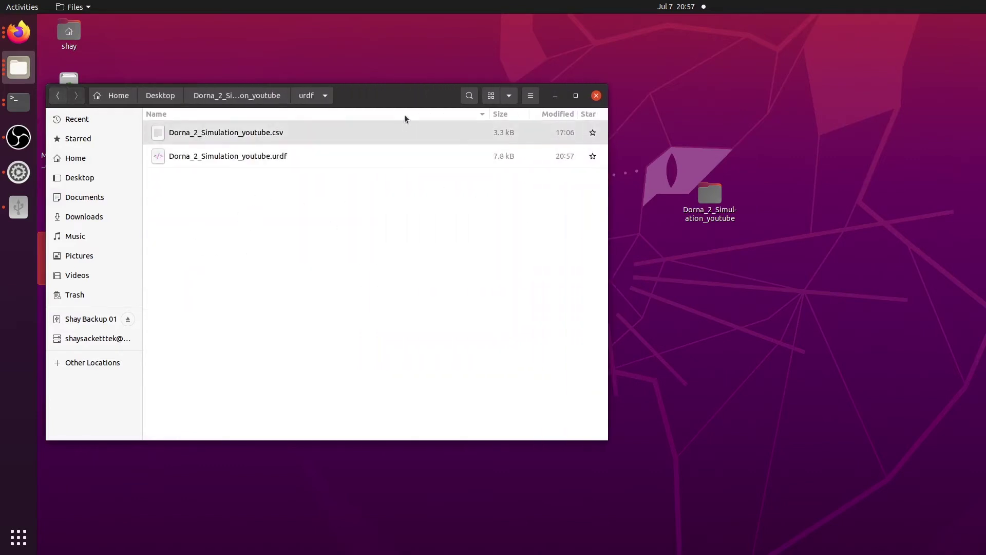
{"action": "left_click_drag", "start_coordinate": [406, 95], "coordinate": [977, 75]}
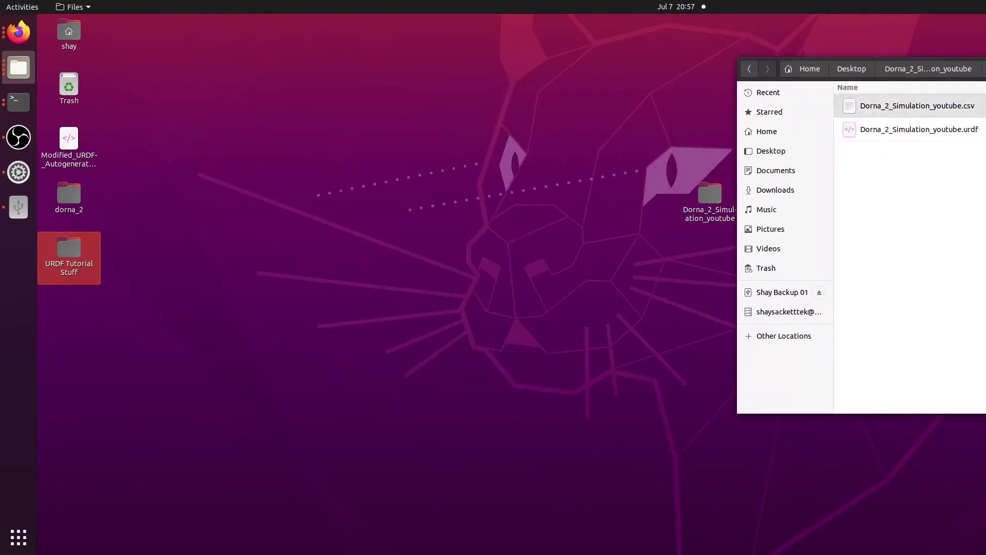
Copy model.config from the urdf folder of dorna_2 into the urdf folder of Dorna_2_Simulation_youtube
{"action": "double_click", "coordinate": [82, 203]}
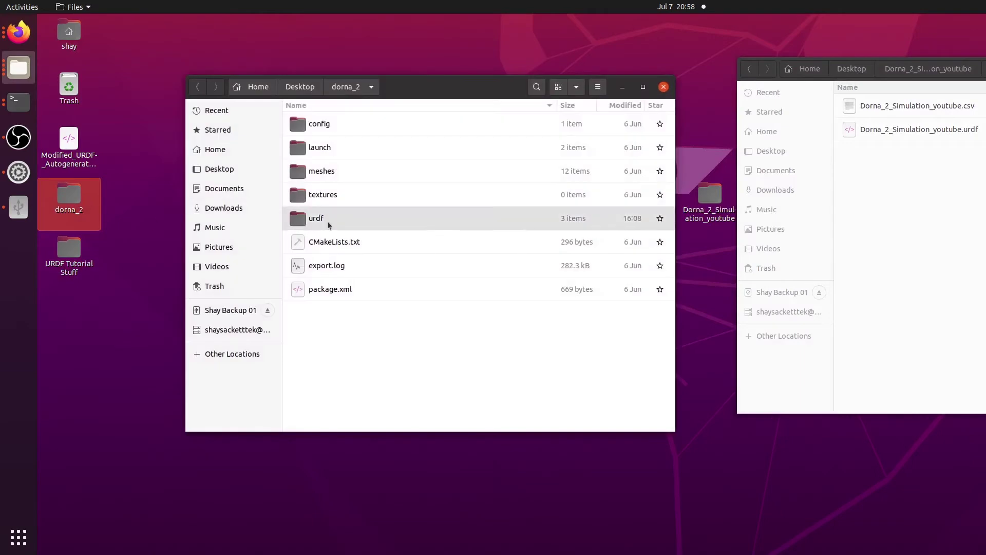
{"action": "double_click", "coordinate": [329, 225]}
{"action": "left_click", "coordinate": [336, 173]}
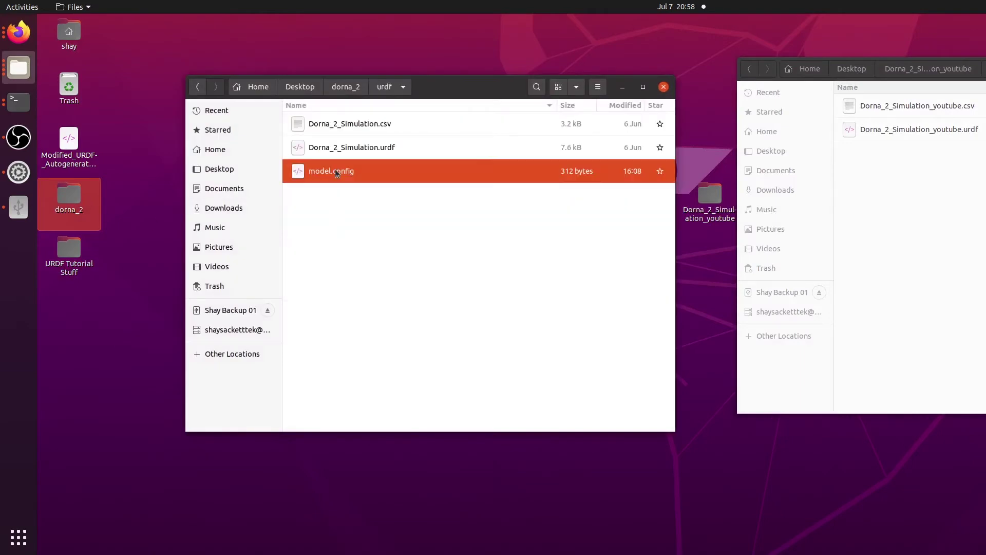
{"action": "right_click", "coordinate": [335, 177]}
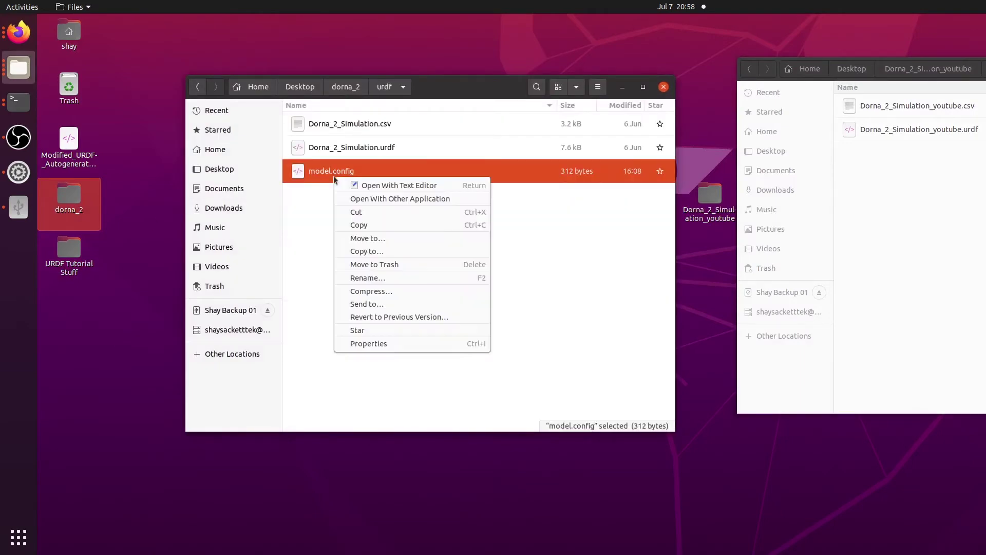
{"action": "left_click", "coordinate": [353, 226]}
{"action": "left_click", "coordinate": [664, 87]}
{"action": "left_click_drag", "start_coordinate": [976, 68], "coordinate": [736, 58]}
{"action": "right_click", "coordinate": [714, 218]}
{"action": "left_click", "coordinate": [733, 237]}
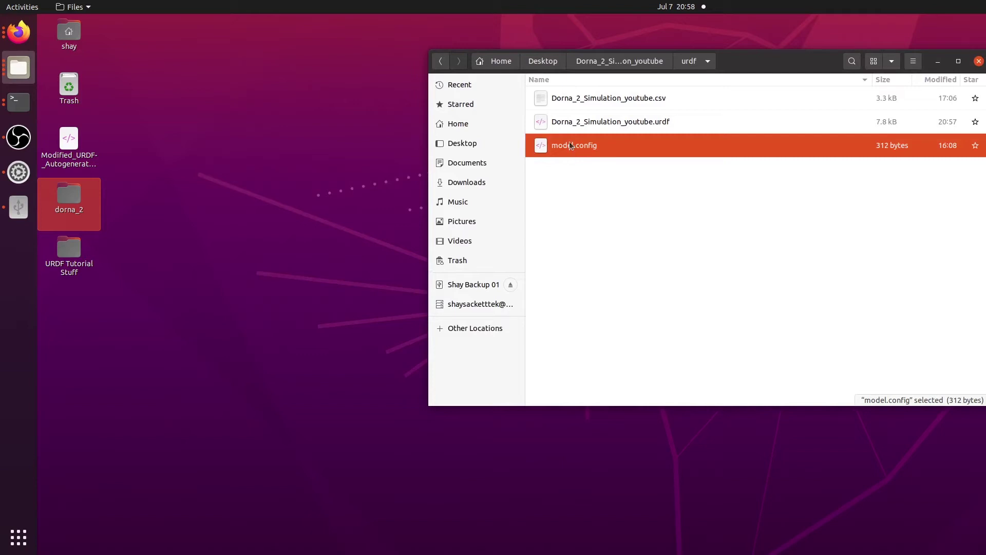
{"action": "right_click", "coordinate": [580, 231]}
{"action": "left_click", "coordinate": [613, 296]}
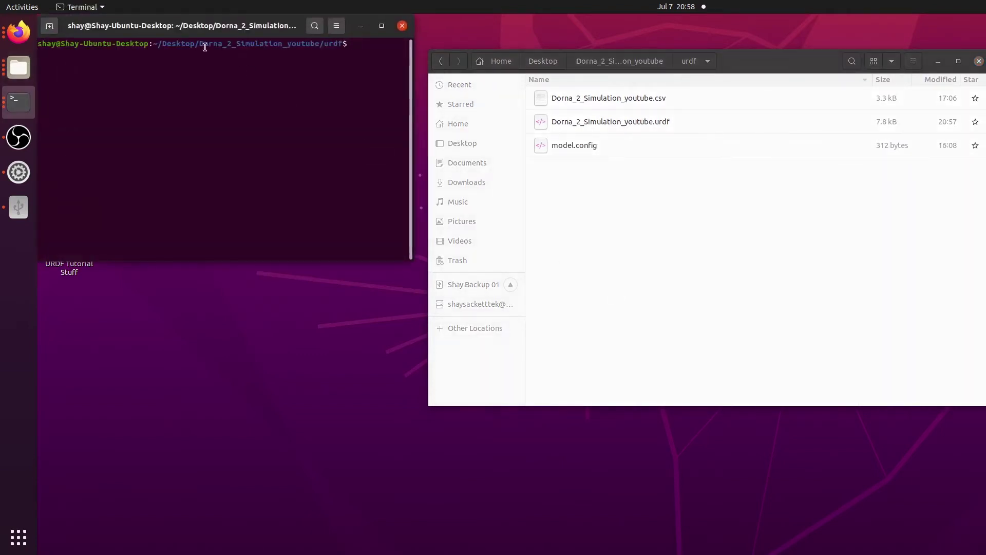
{"action": "type", "text": "nano mop"}
{"action": "key", "text": "BackSpace"}
{"action": "type", "text": "del.config"}
{"action": "left_click_drag", "start_coordinate": [413, 145], "coordinate": [497, 146]}
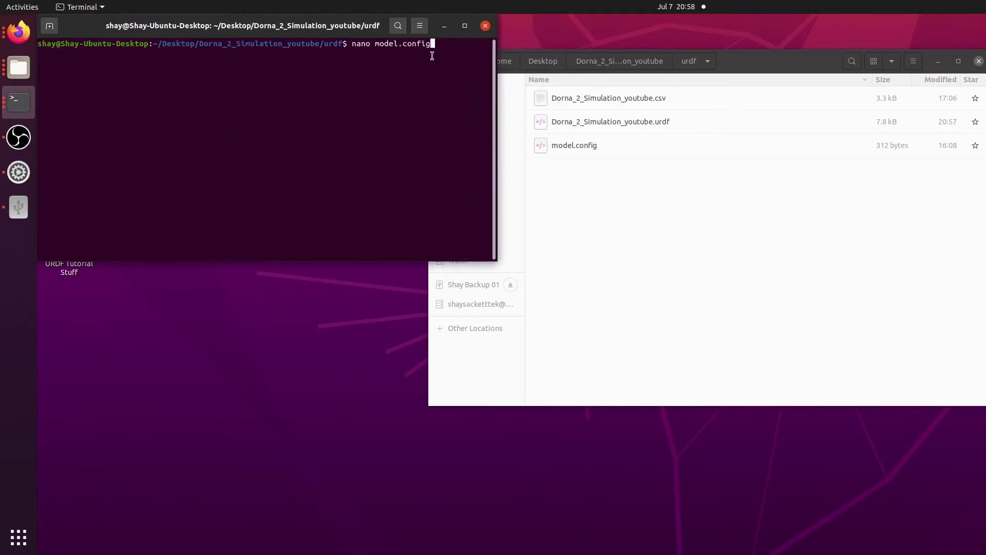
{"action": "left_click", "coordinate": [485, 26]}
{"action": "right_click", "coordinate": [611, 231]}
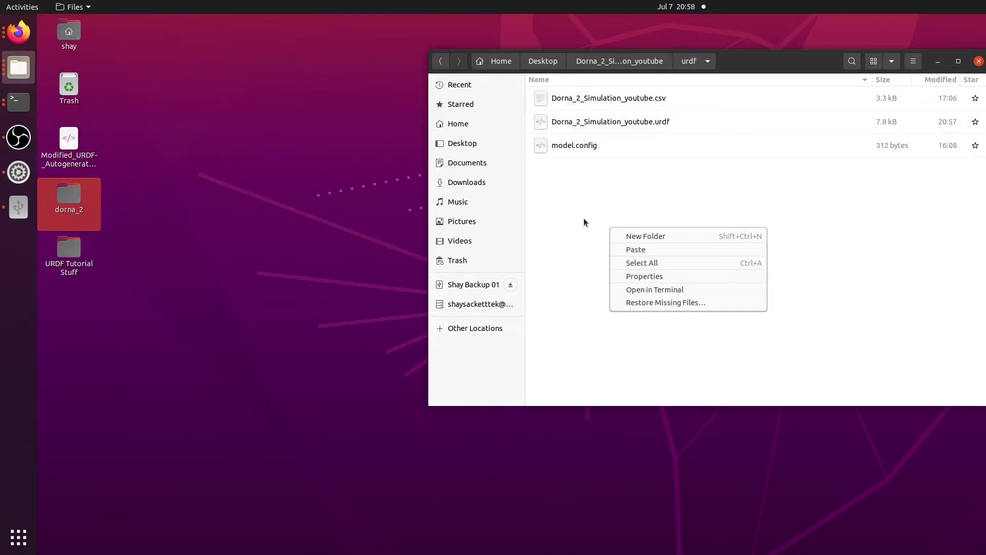
{"action": "left_click", "coordinate": [584, 222]}
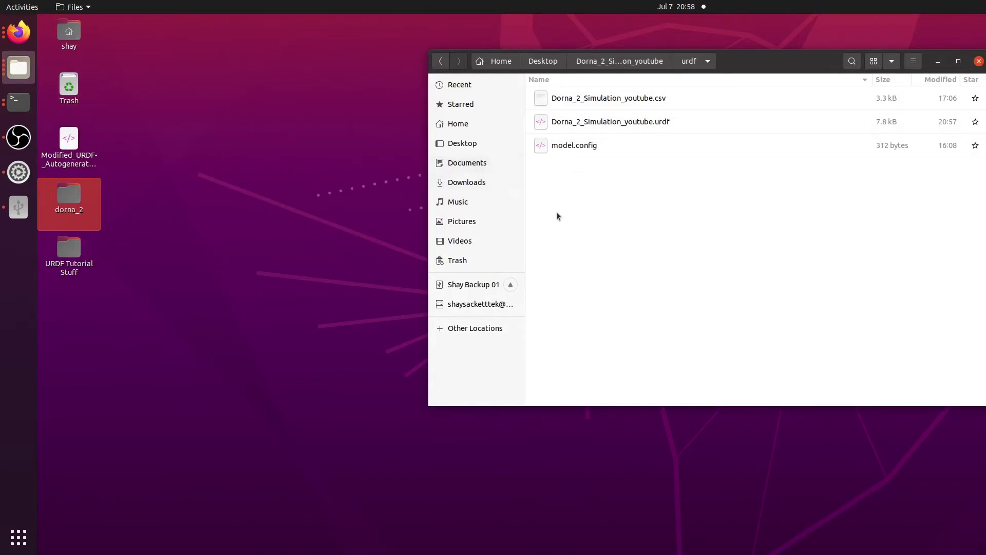
Open the copied model.config in the text editor and set the model name on line 3 to Dorna_2_Simulation_youtube.urdf
{"action": "double_click", "coordinate": [583, 146]}
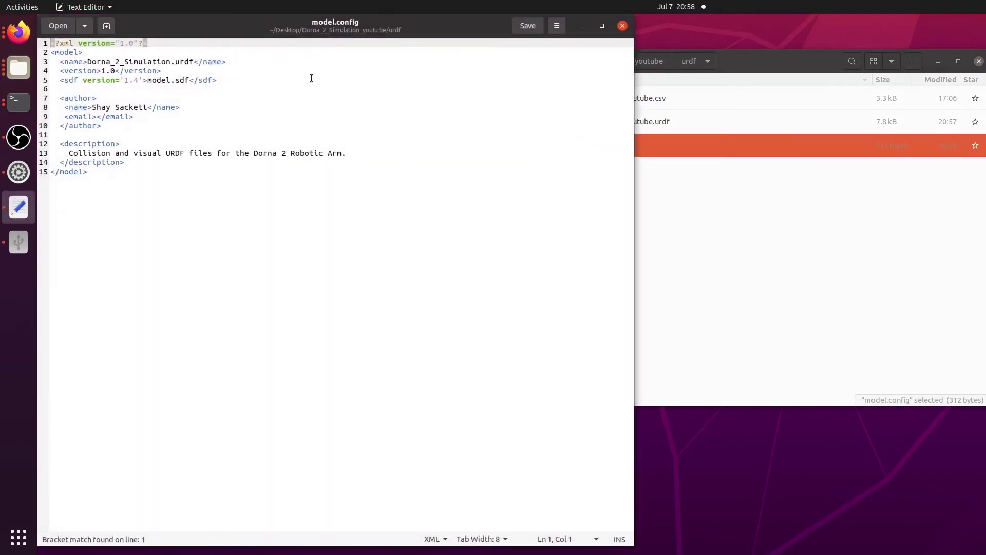
{"action": "left_click_drag", "start_coordinate": [221, 32], "coordinate": [242, 32]}
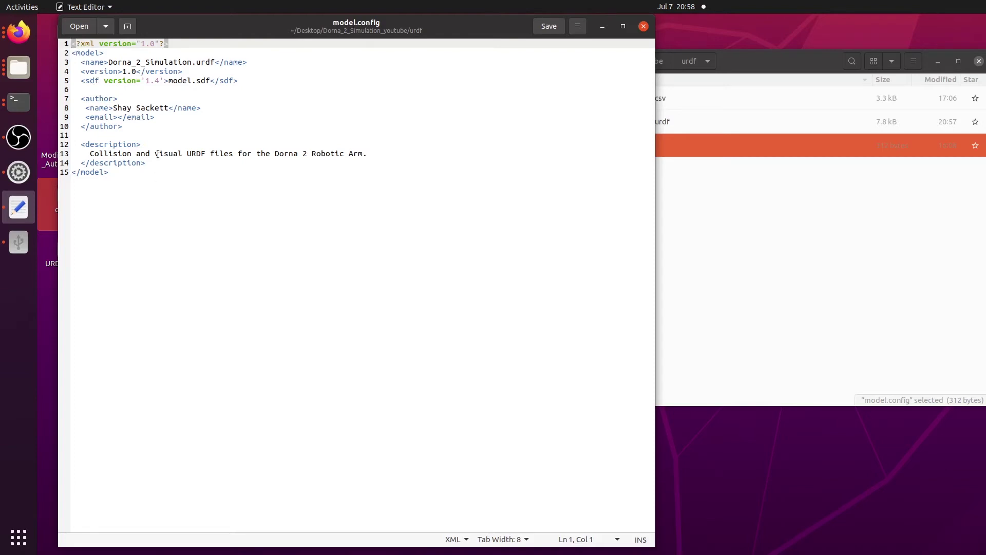
{"action": "left_click", "coordinate": [194, 62]}
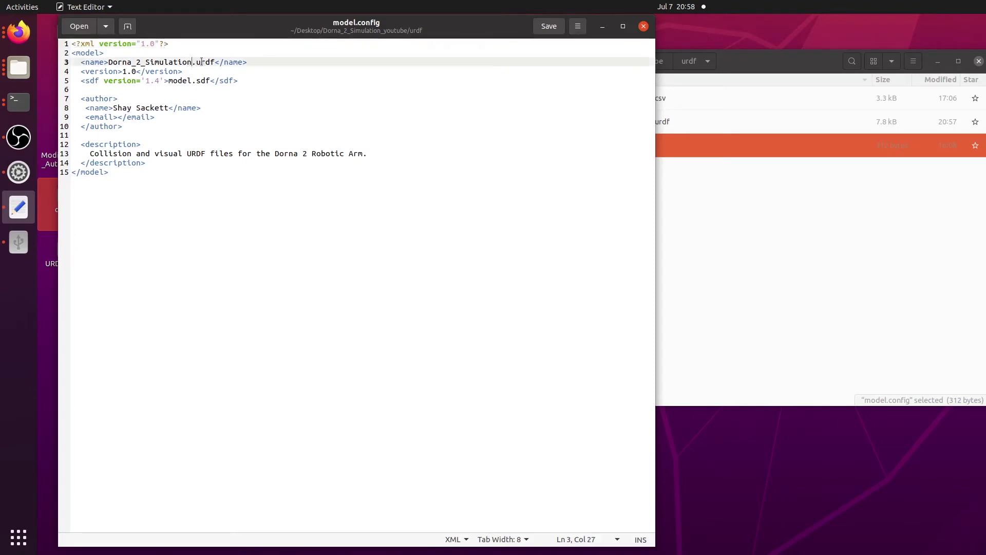
{"action": "type", "text": "_youtu"}
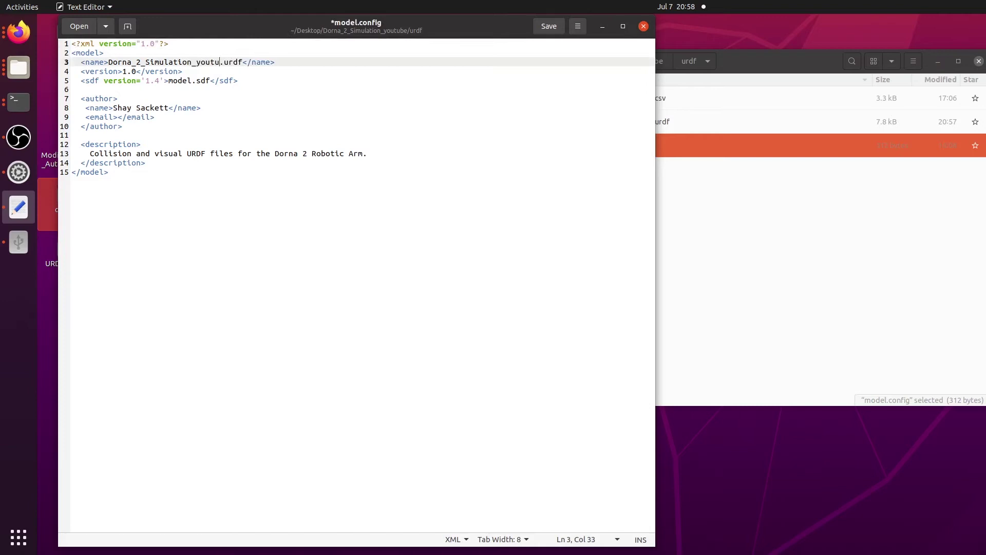
{"action": "type", "text": "be"}
{"action": "left_click_drag", "start_coordinate": [110, 61], "coordinate": [250, 61]}
{"action": "left_click", "coordinate": [251, 60]}
{"action": "left_click_drag", "start_coordinate": [108, 62], "coordinate": [224, 62]}
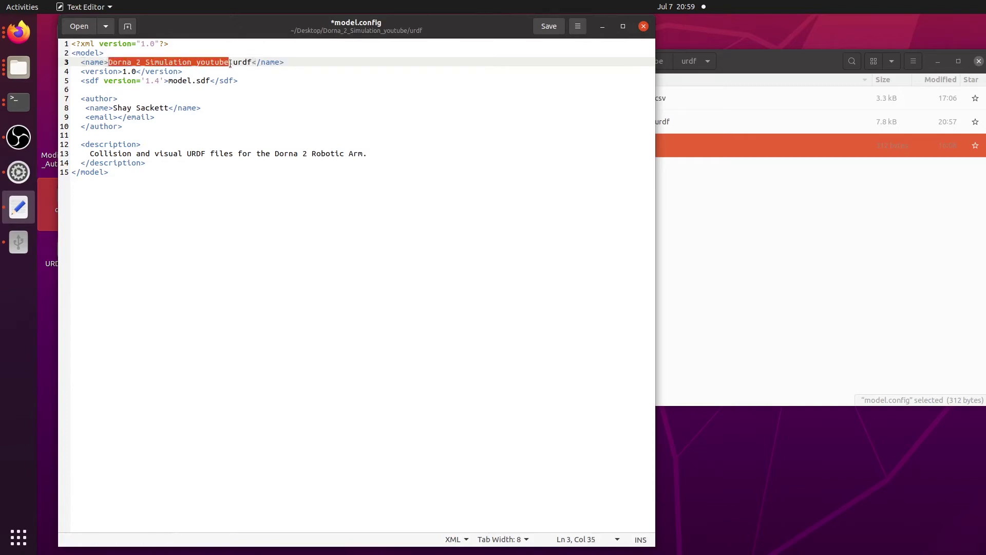
{"action": "left_click", "coordinate": [230, 62]}
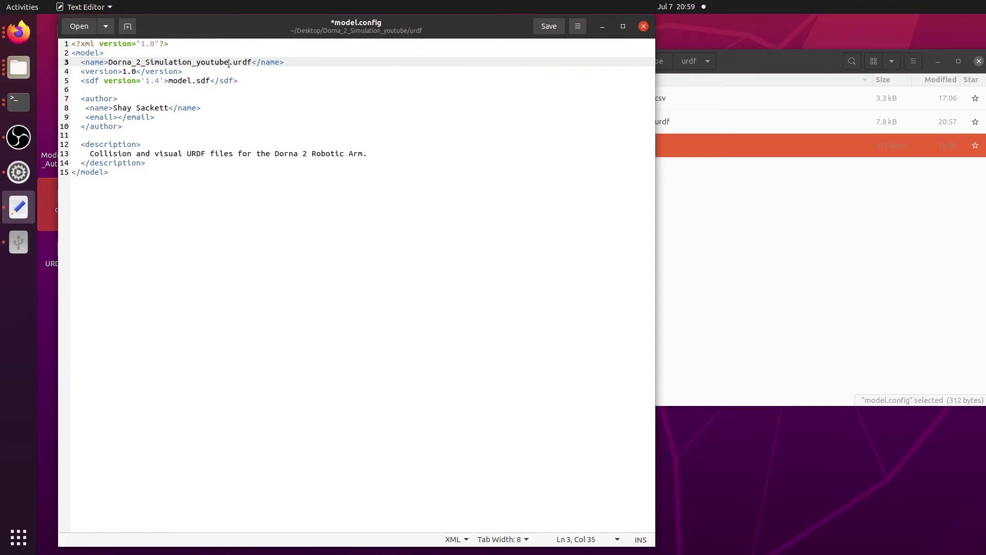
{"action": "left_click_drag", "start_coordinate": [229, 62], "coordinate": [252, 62]}
{"action": "left_click", "coordinate": [248, 72]}
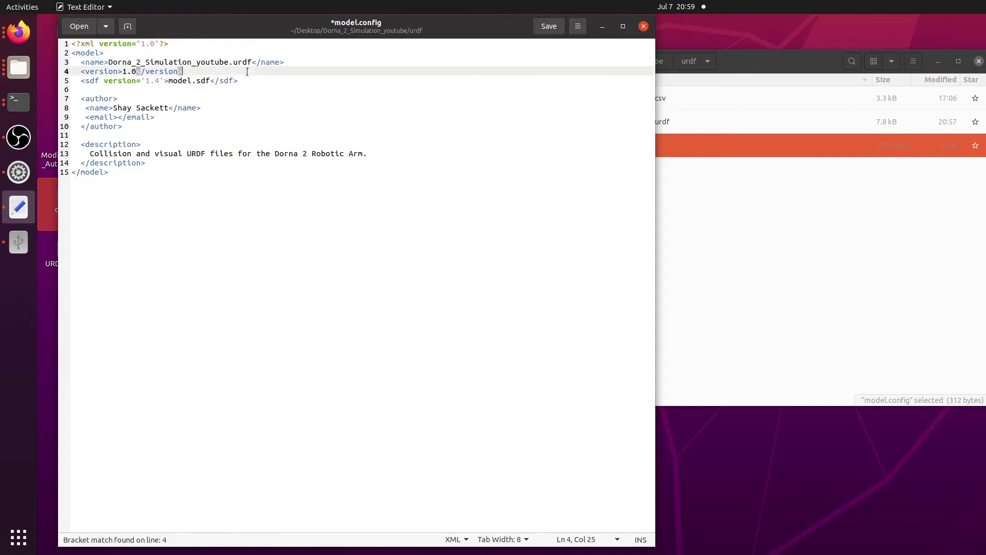
Compare the model name in model.config with the folder's URDF file name and review the author name and email fields
{"action": "left_click", "coordinate": [686, 149]}
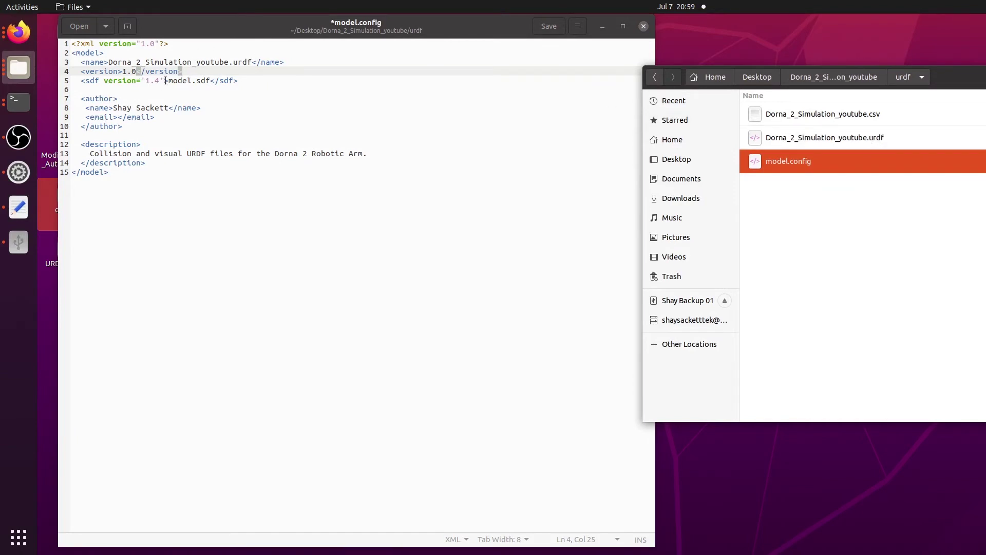
{"action": "left_click", "coordinate": [128, 109]}
{"action": "key", "text": "ctrl+Left"}
{"action": "key", "text": "ctrl+shift+Right"}
{"action": "key", "text": "ctrl+shift+Right"}
{"action": "key", "text": "shift+Right"}
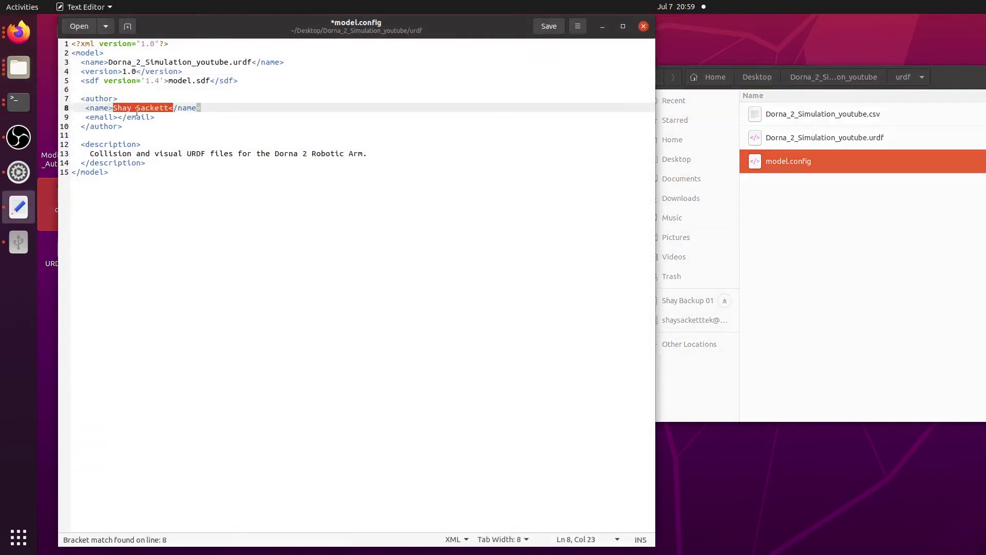
{"action": "left_click", "coordinate": [121, 118]}
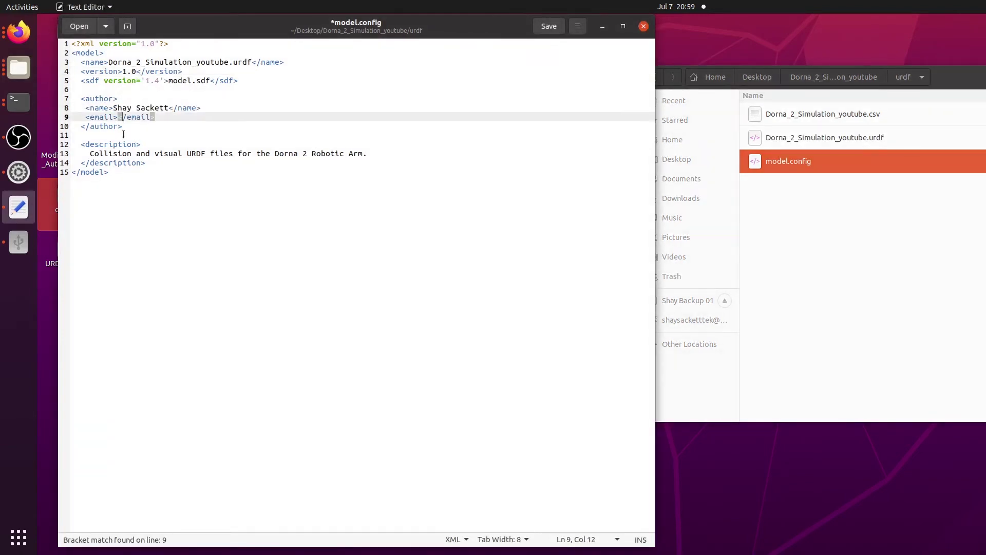
Replace the description text on line 13 of model.config with "Youtube Tutorial"
{"action": "left_click_drag", "start_coordinate": [88, 154], "coordinate": [363, 153]}
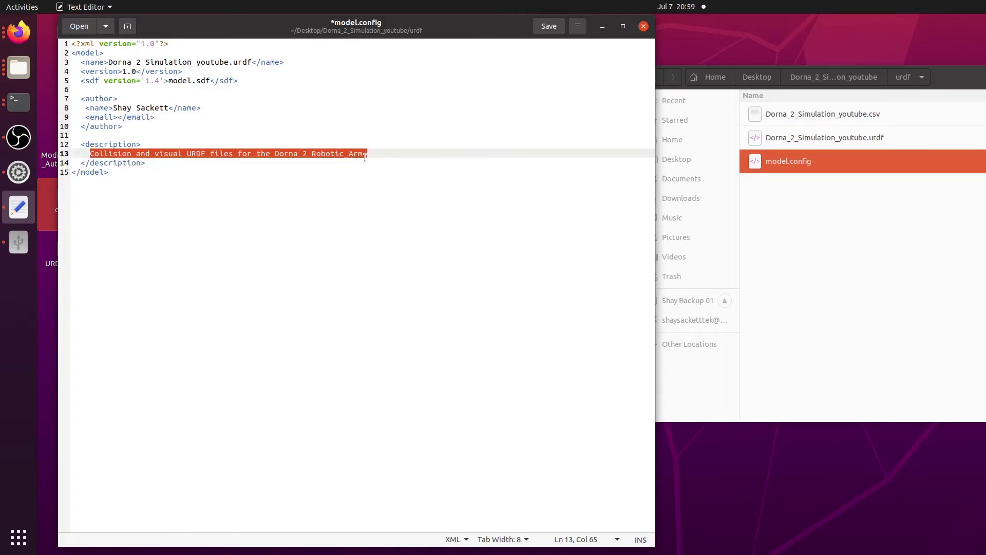
{"action": "key", "text": "BackSpace"}
{"action": "type", "text": "This"}
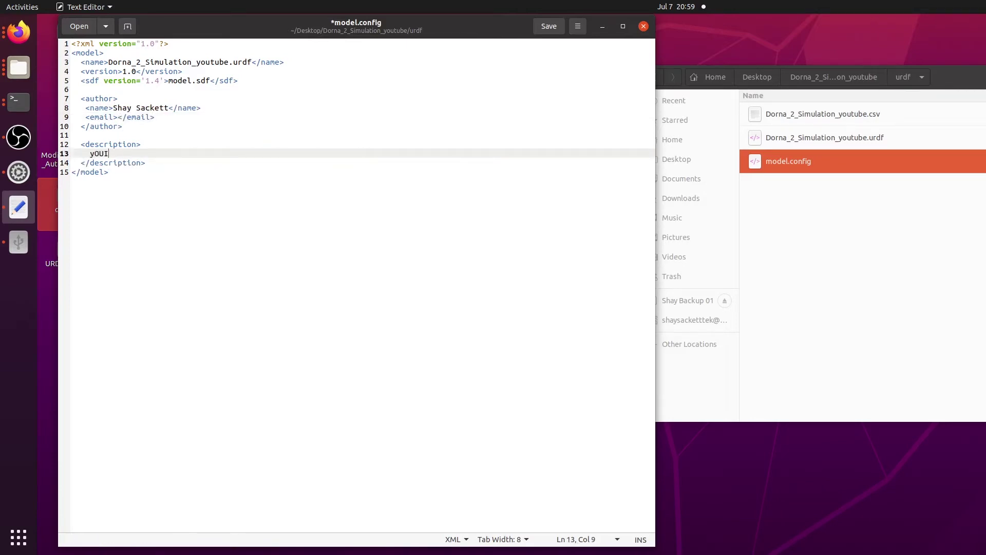
{"action": "key", "text": "BackSpace"}
{"action": "key", "text": "BackSpace"}
{"action": "key", "text": "BackSpace"}
{"action": "key", "text": "BackSpace"}
{"action": "type", "text": "Youtube Tutorial"}
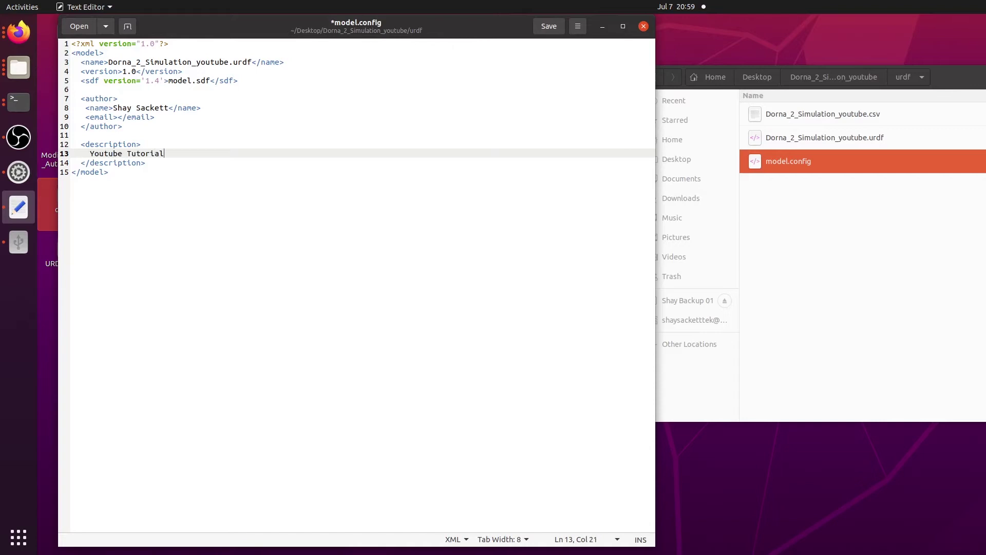
Save the edited model.config and close the text editor
{"action": "left_click", "coordinate": [553, 29]}
{"action": "left_click", "coordinate": [549, 26]}
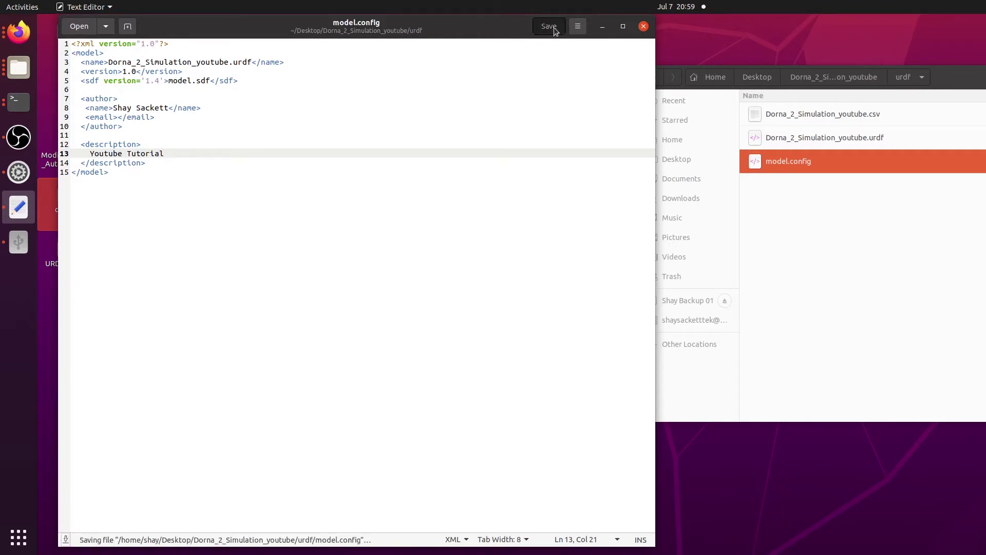
{"action": "left_click", "coordinate": [643, 26]}
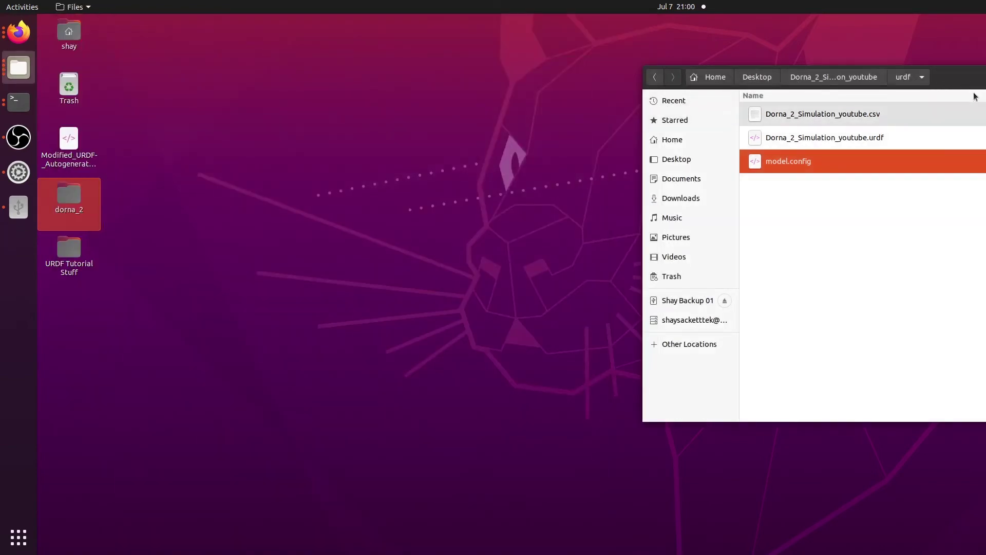
Move the urdf folder window back over the desktop so that it is fully in view
{"action": "left_click_drag", "start_coordinate": [967, 82], "coordinate": [429, 139]}
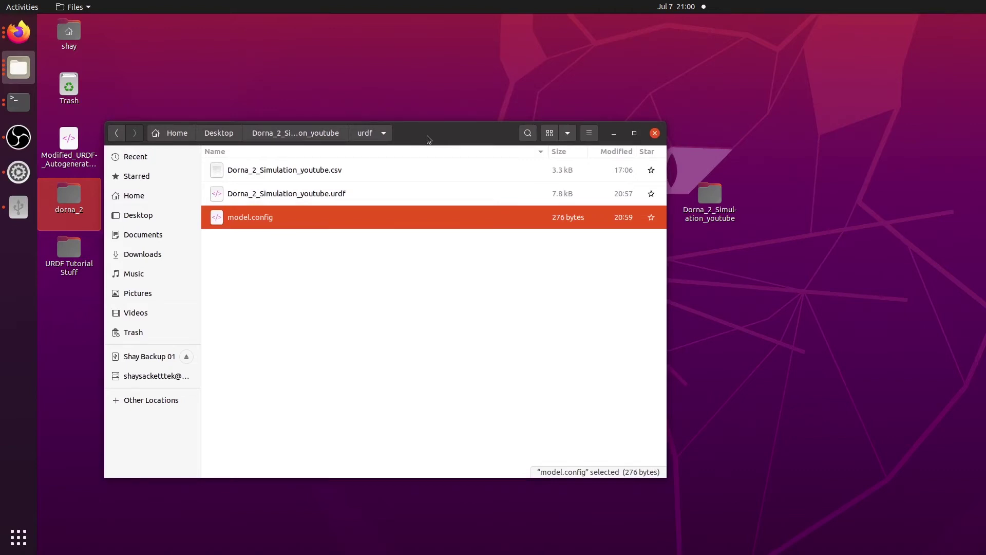
{"action": "left_click_drag", "start_coordinate": [429, 140], "coordinate": [433, 86]}
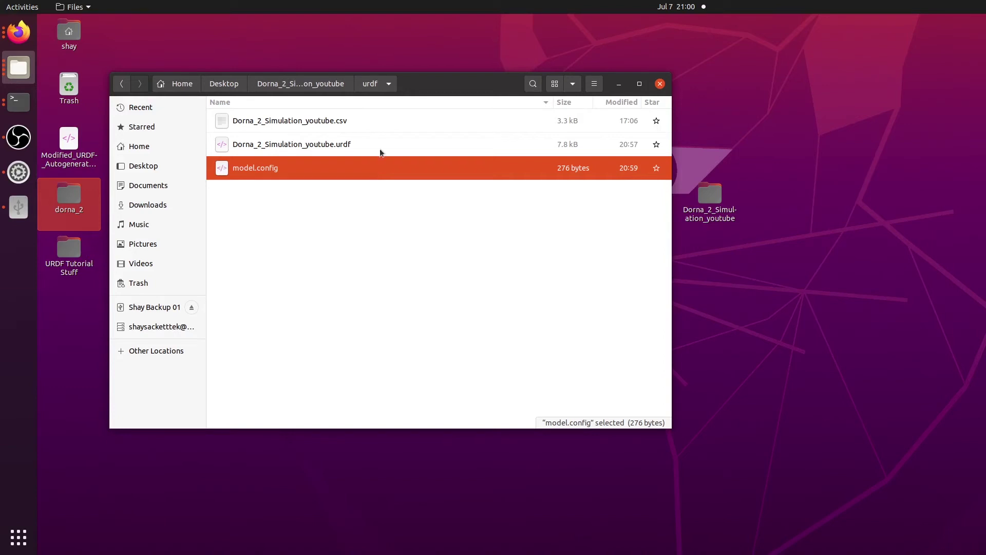
{"action": "left_click_drag", "start_coordinate": [431, 89], "coordinate": [430, 83]}
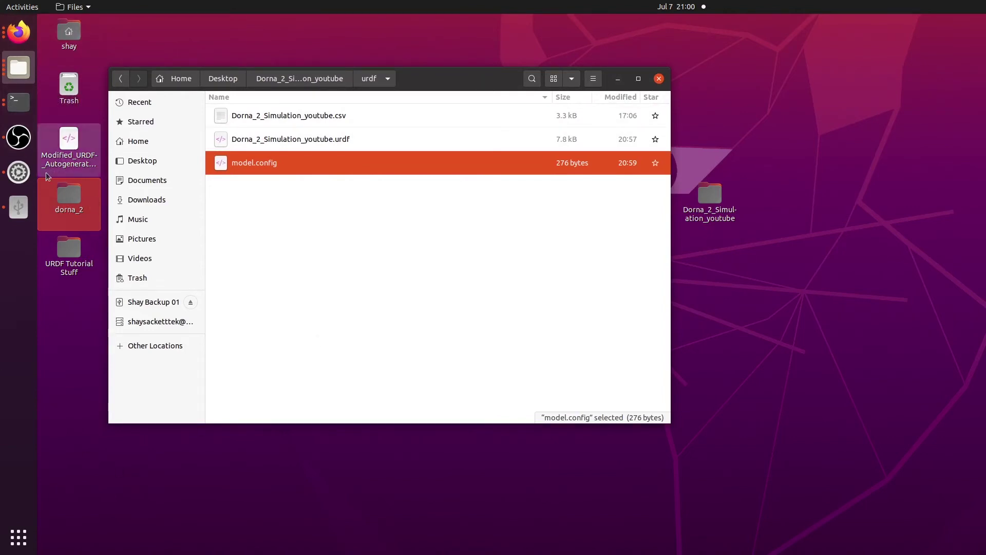
Try to start roscore in a new terminal, and close the newly opened terminal windows
{"action": "key", "text": "ctrl+alt+t"}
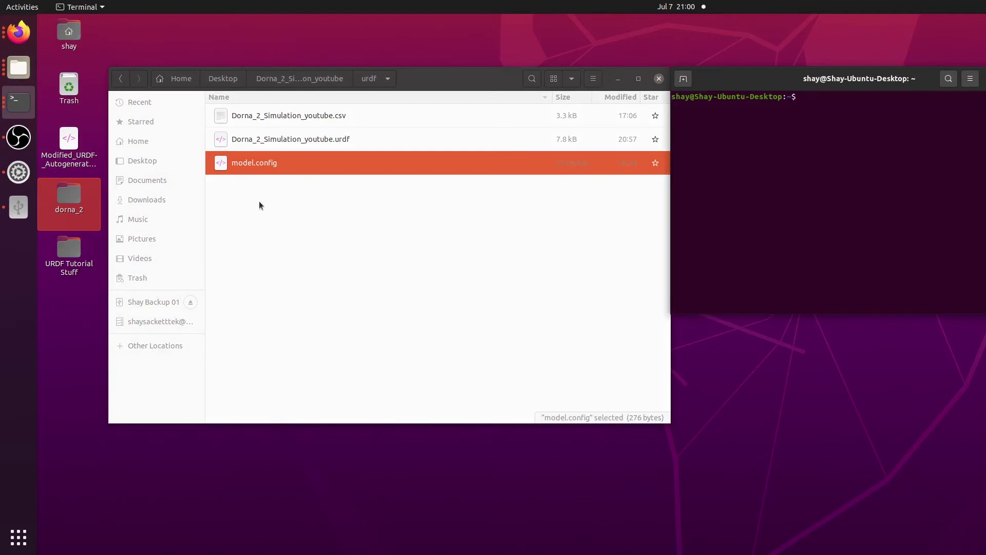
{"action": "left_click_drag", "start_coordinate": [772, 68], "coordinate": [355, 206]}
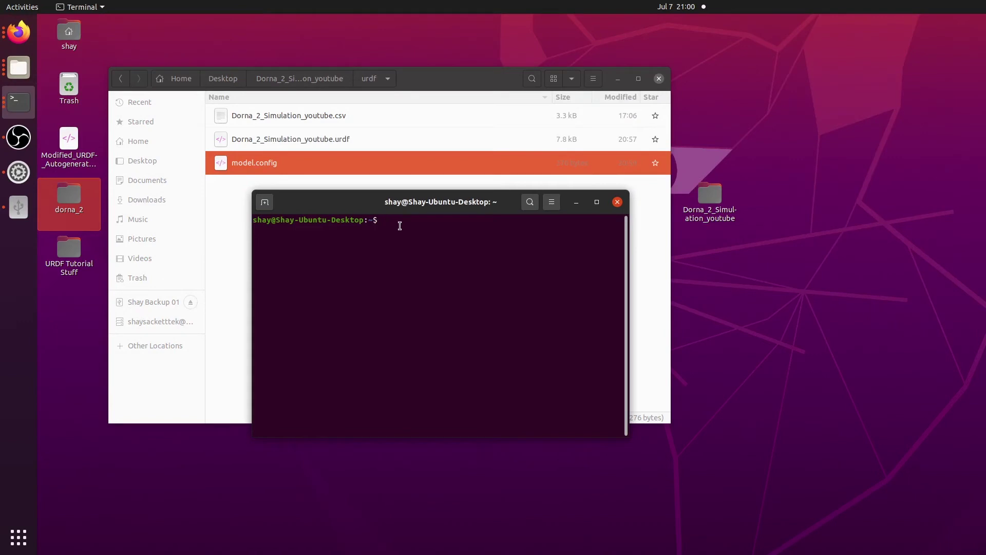
{"action": "type", "text": "roscore"}
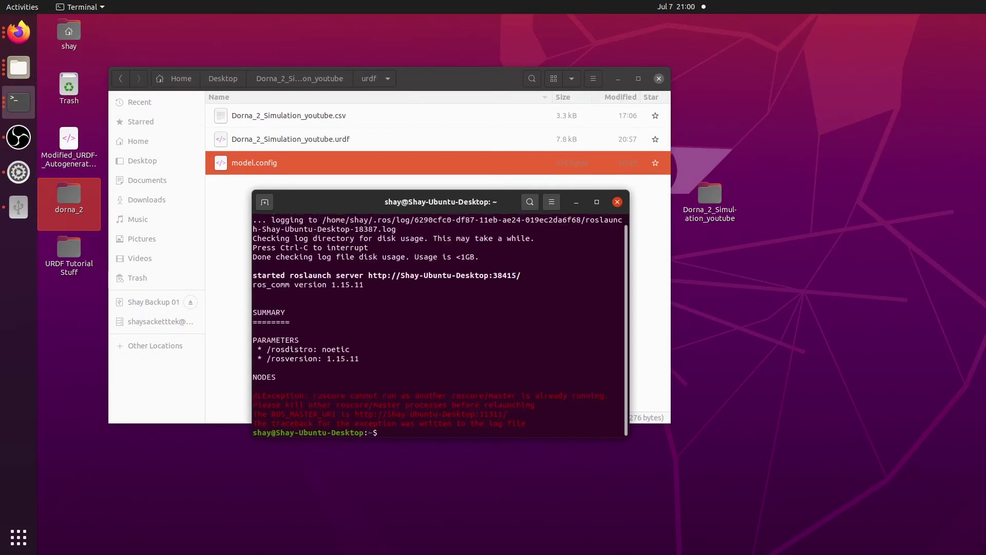
{"action": "key", "text": "ctrl+alt+t"}
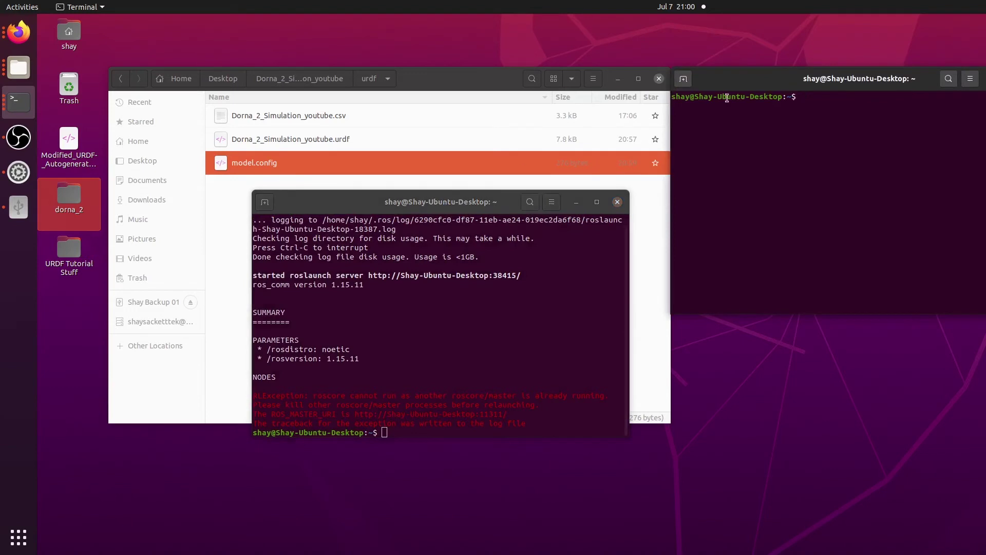
{"action": "left_click", "coordinate": [617, 202]}
{"action": "key", "text": "ctrl+d"}
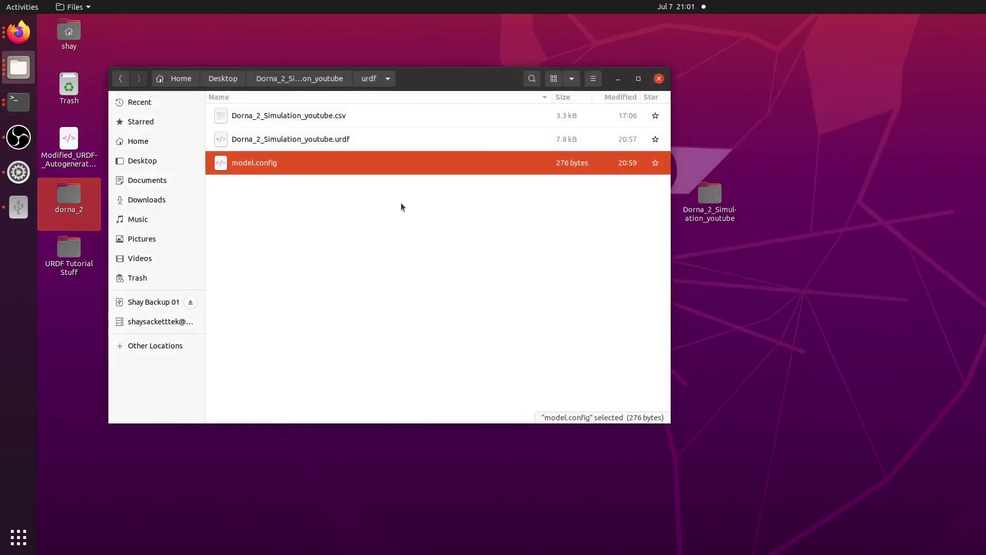
Bring up the terminals left open from earlier and close them, ending the running roscore process
{"action": "left_click", "coordinate": [28, 101]}
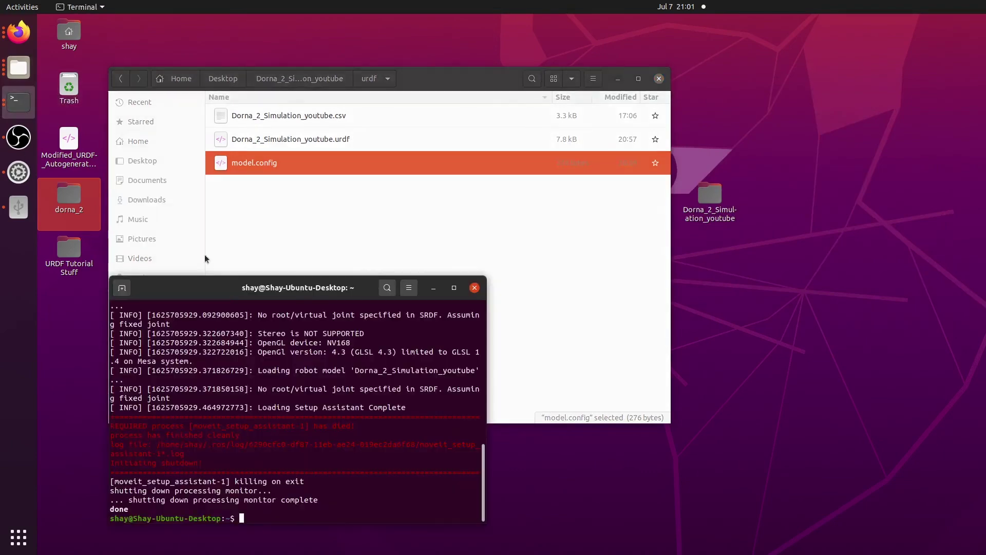
{"action": "left_click", "coordinate": [28, 101]}
{"action": "left_click", "coordinate": [20, 101]}
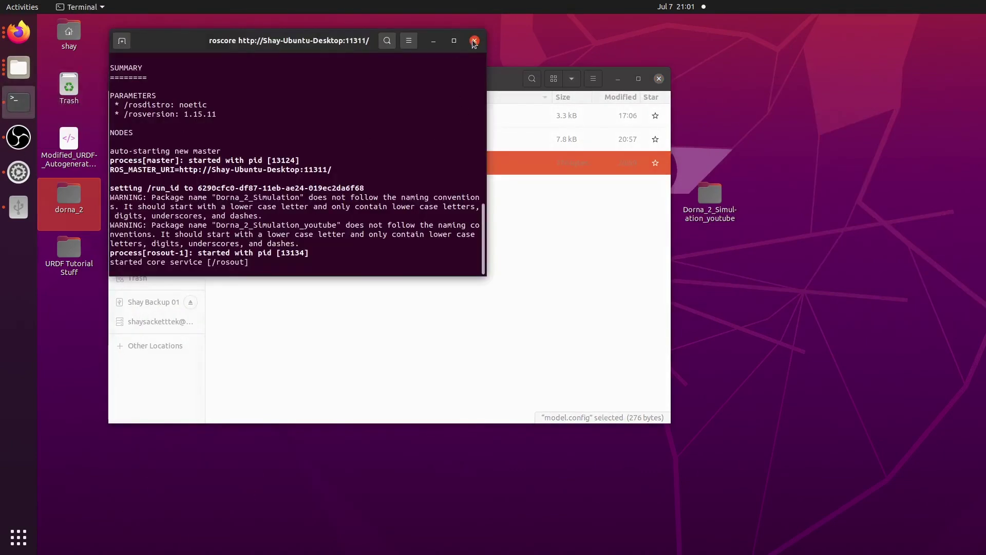
{"action": "left_click", "coordinate": [473, 40]}
{"action": "left_click", "coordinate": [336, 185]}
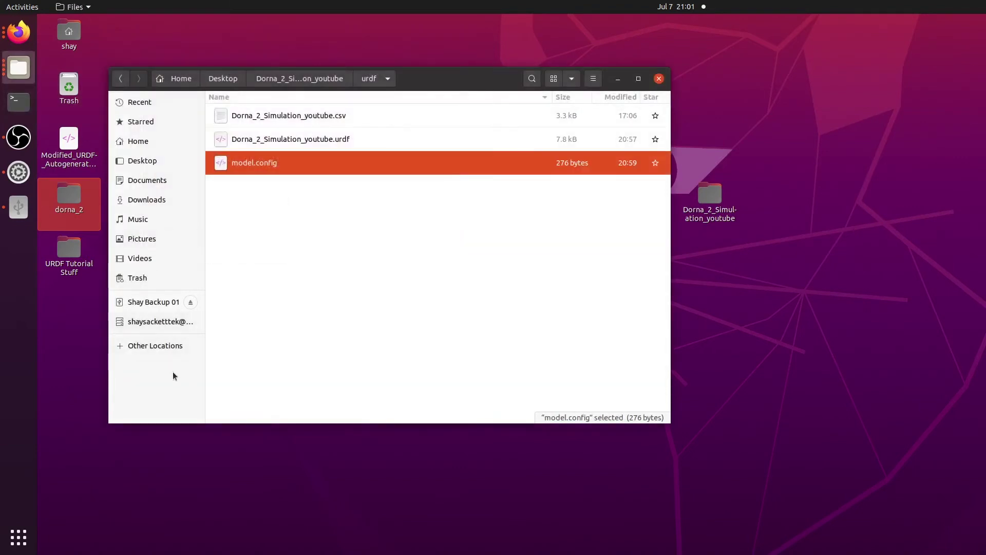
Start roscore in a new terminal and minimize its window
{"action": "key", "text": "ctrl+alt+t"}
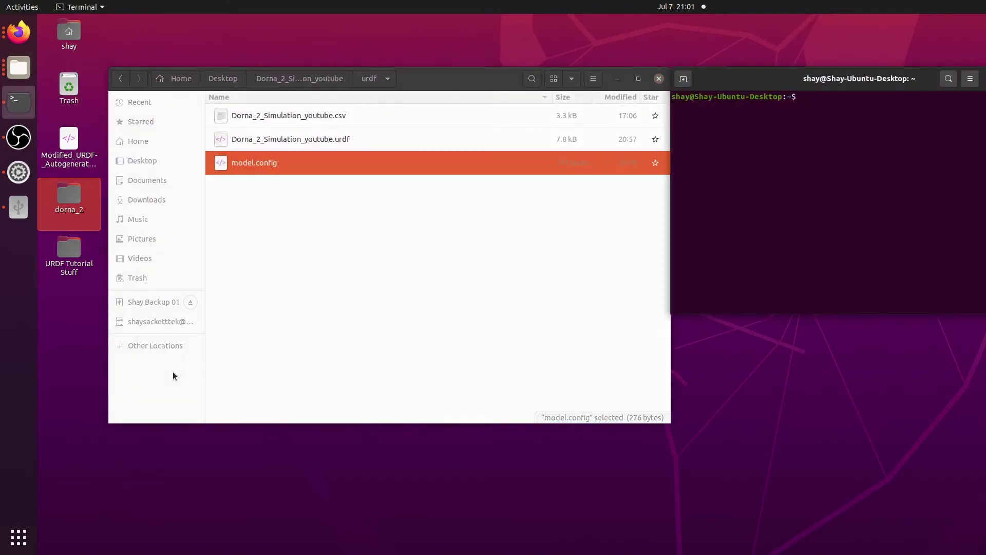
{"action": "type", "text": "roscore"}
{"action": "key", "text": "Return"}
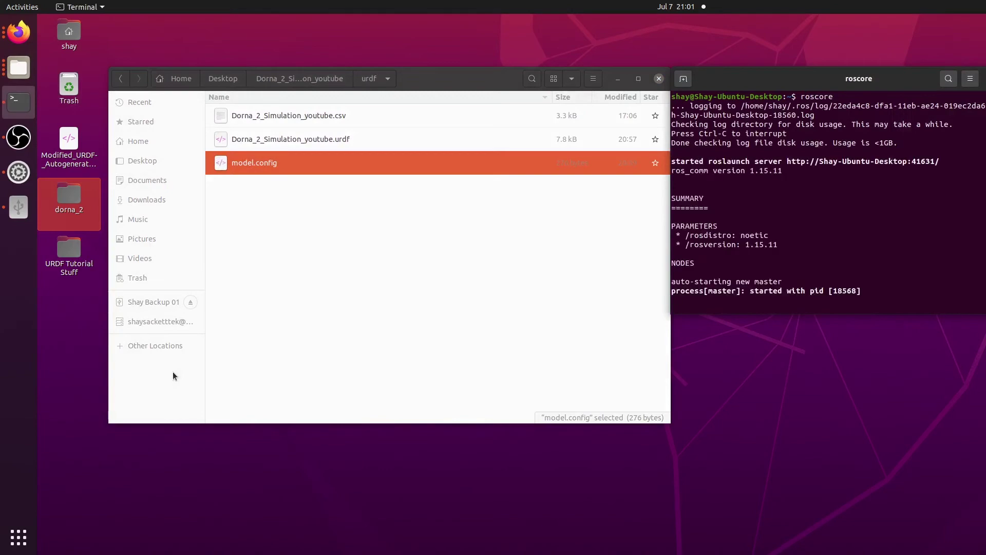
{"action": "left_click_drag", "start_coordinate": [729, 79], "coordinate": [360, 129]}
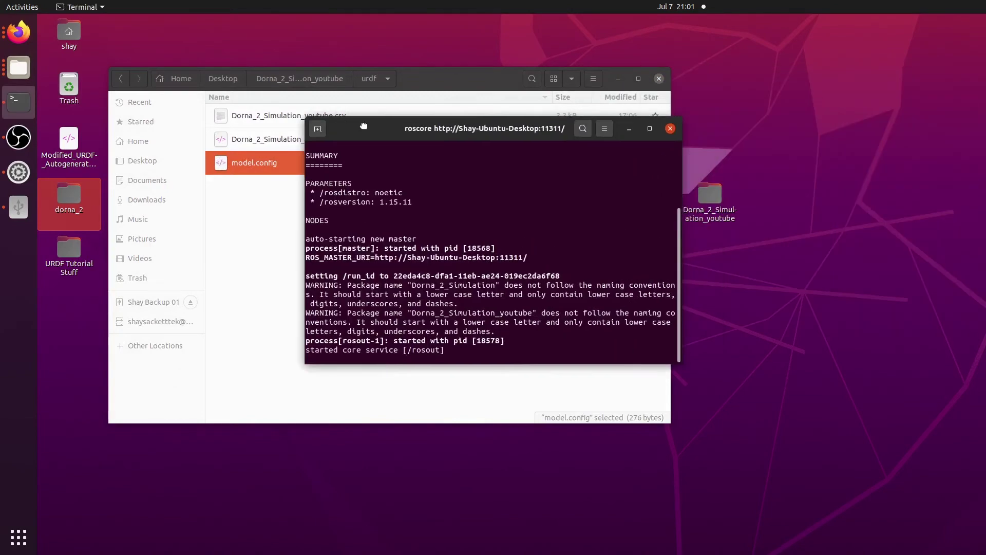
{"action": "left_click", "coordinate": [634, 129]}
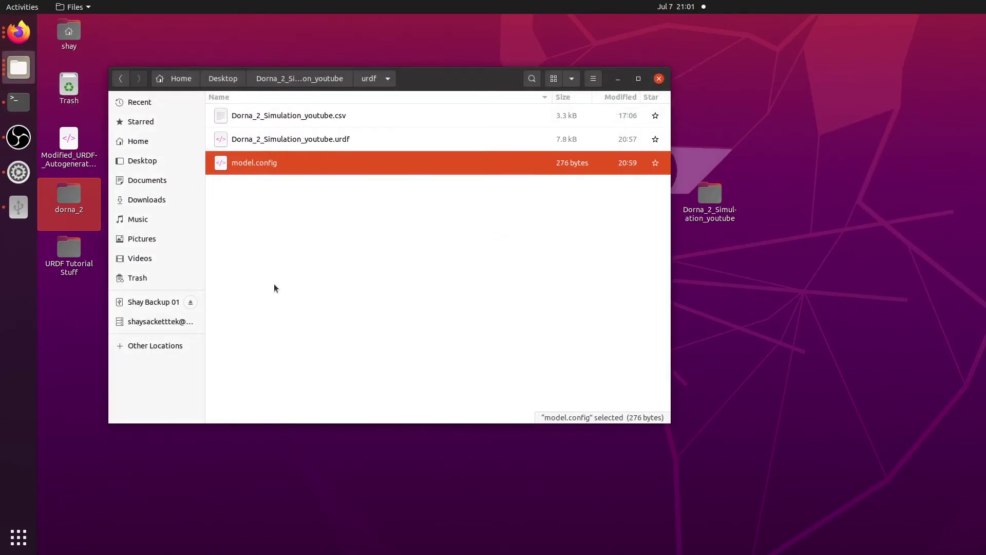
Launch the MoveIt Setup Assistant from a second terminal with roslaunch moveit_setup_assistant setup_assistant.launch
{"action": "key", "text": "ctrl+alt+t"}
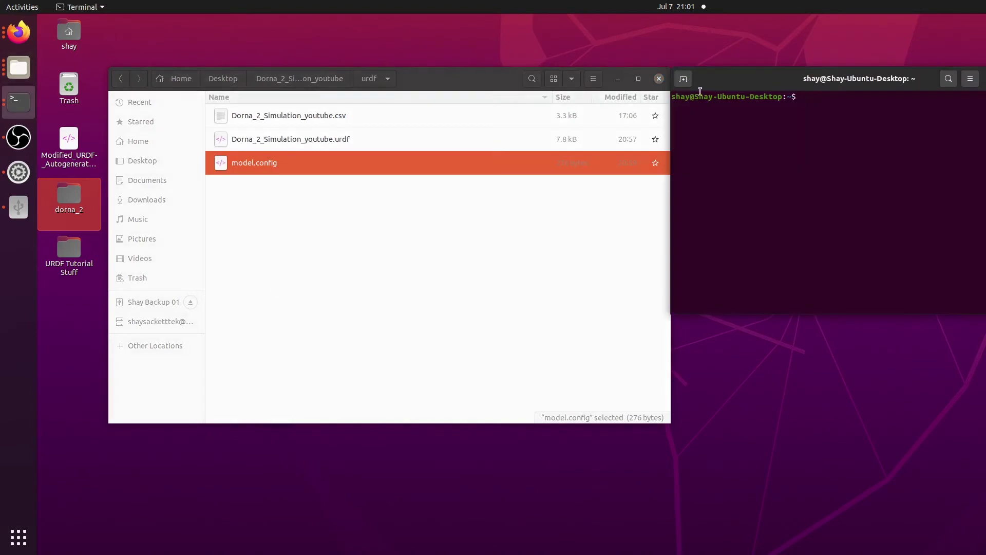
{"action": "left_click_drag", "start_coordinate": [740, 82], "coordinate": [277, 178]}
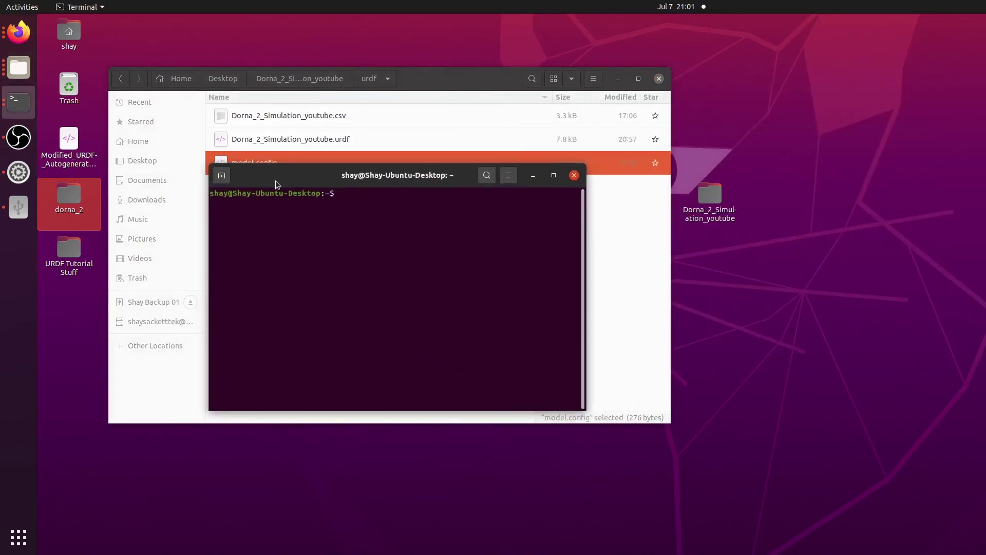
{"action": "type", "text": "roslaunch moveit_setup_assistant setup_assistant.launch"}
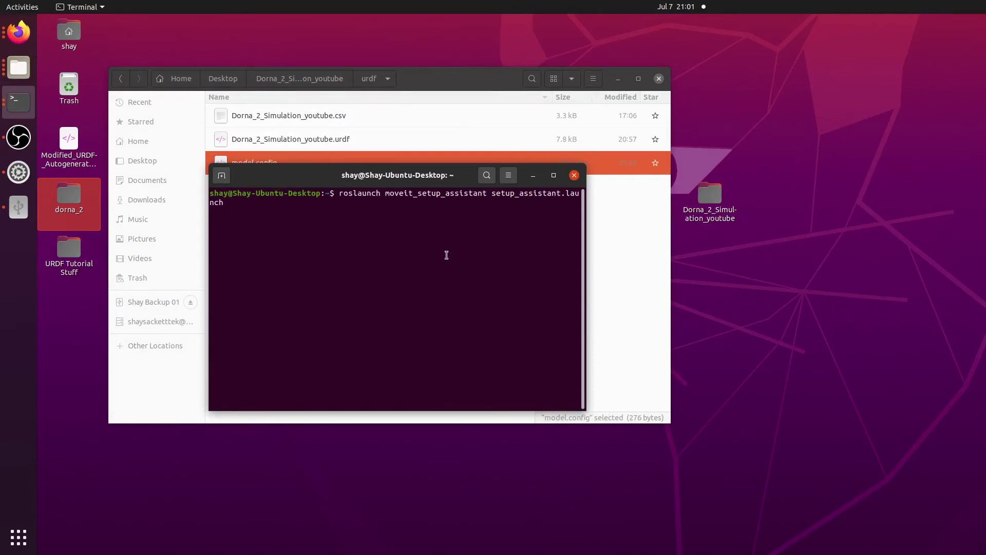
{"action": "left_click_drag", "start_coordinate": [585, 264], "coordinate": [662, 263]}
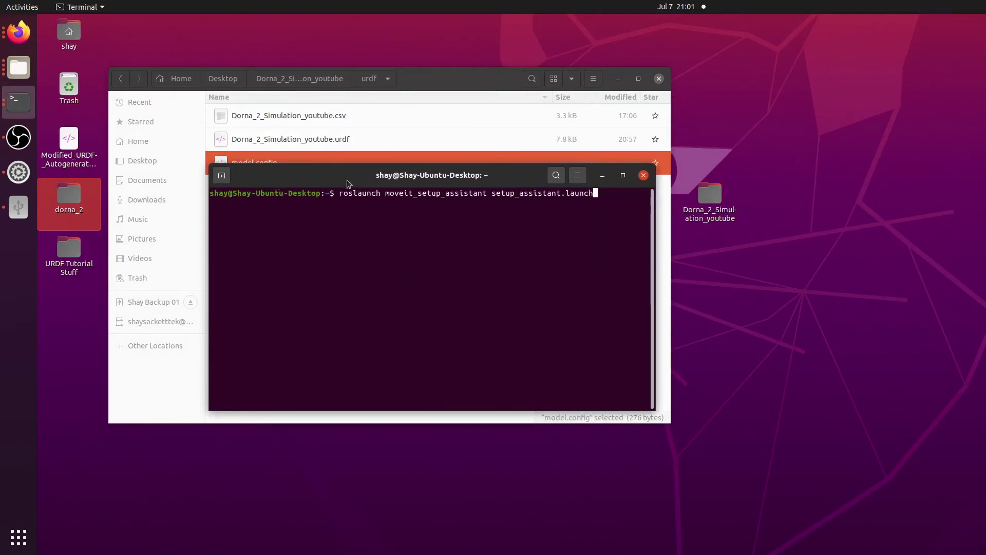
{"action": "left_click_drag", "start_coordinate": [347, 180], "coordinate": [304, 188]}
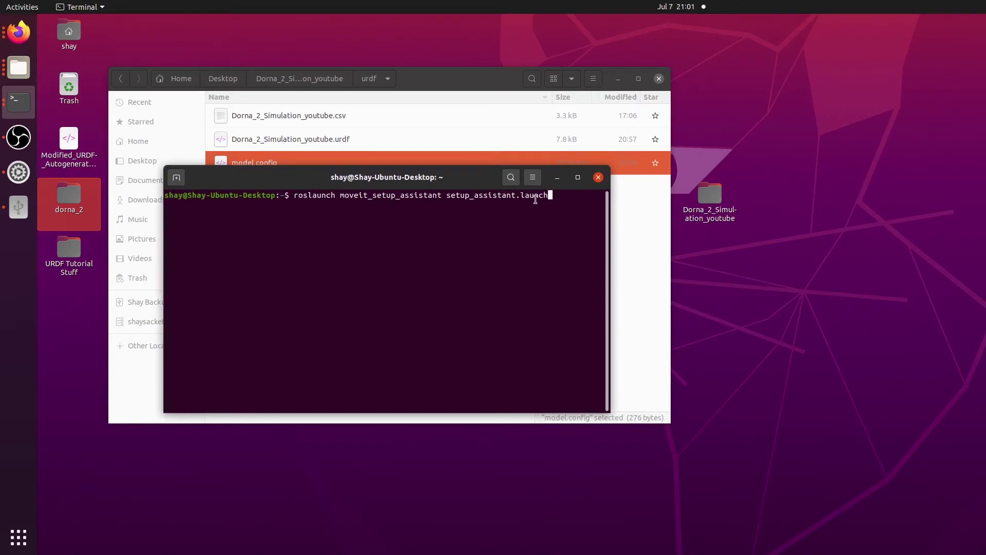
{"action": "key", "text": "Return"}
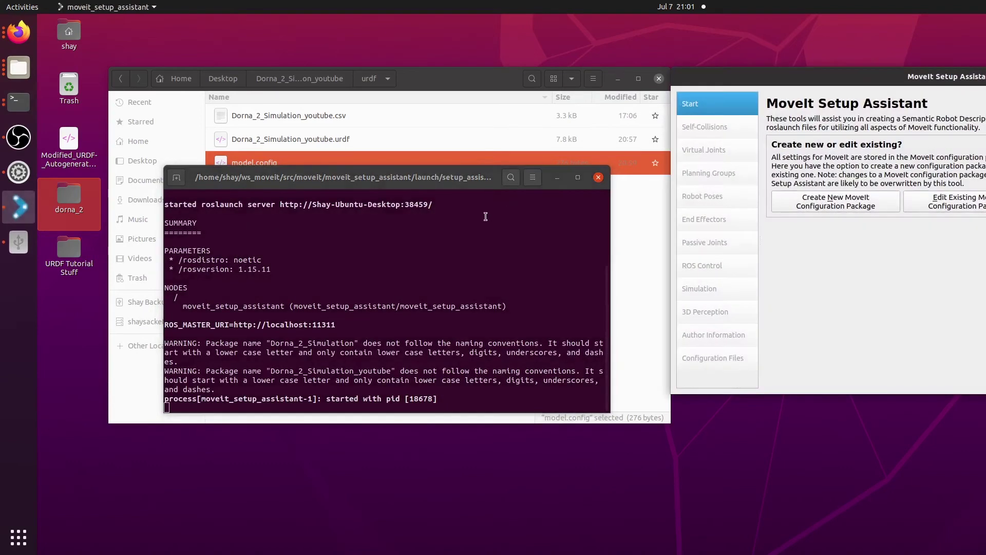
Bring the MoveIt Setup Assistant window fully into view, enlarge it, and start a new MoveIt configuration package
{"action": "left_click_drag", "start_coordinate": [854, 77], "coordinate": [288, 52]}
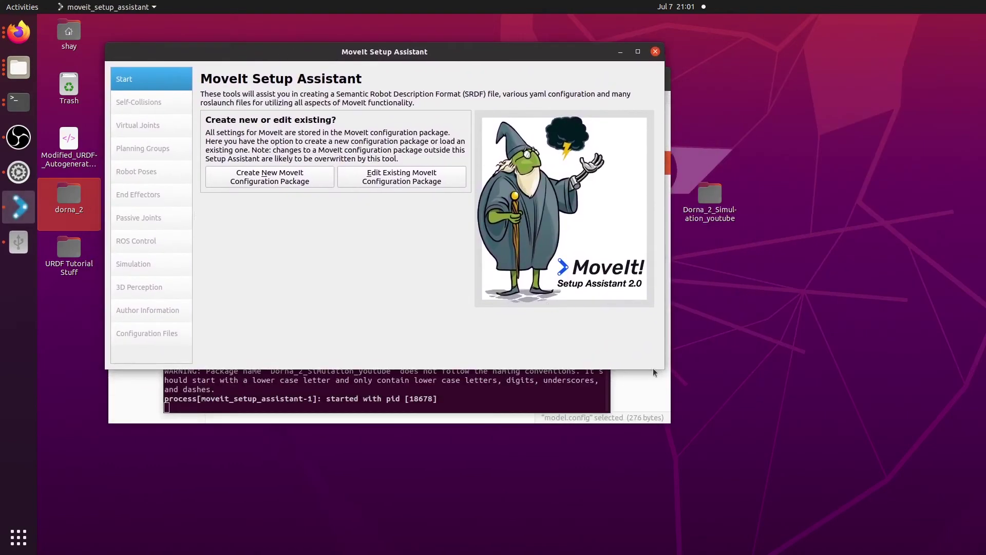
{"action": "left_click_drag", "start_coordinate": [661, 369], "coordinate": [733, 402]}
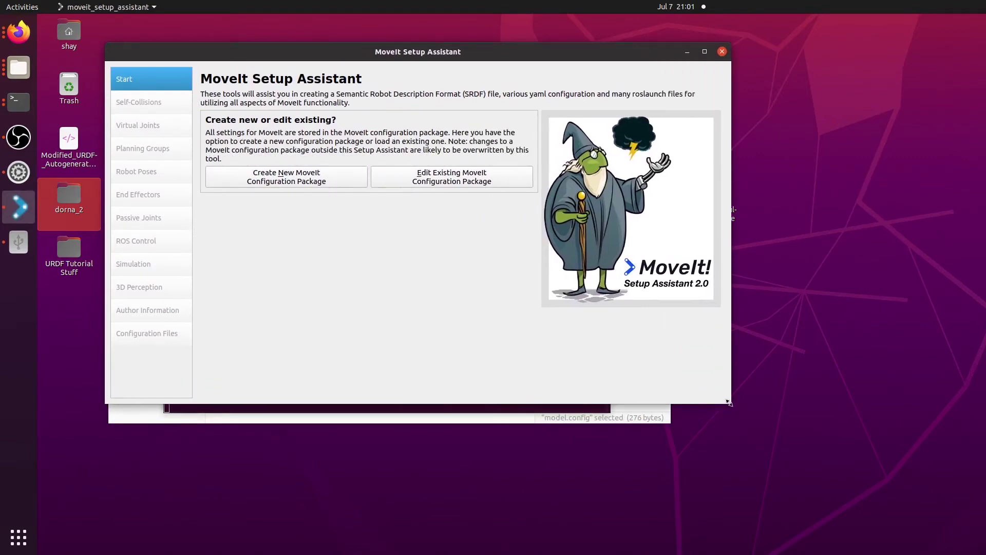
{"action": "left_click", "coordinate": [301, 178]}
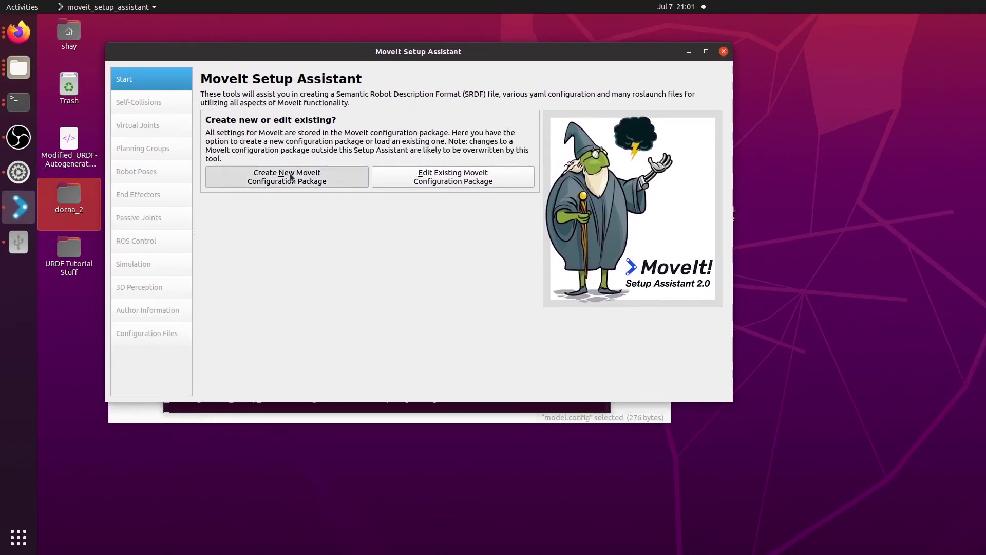
Load Dorna_2_Simulation_youtube.urdf from the urdf folder of the desktop's Dorna_2_Simulation_youtube package as the robot model
{"action": "left_click", "coordinate": [438, 206]}
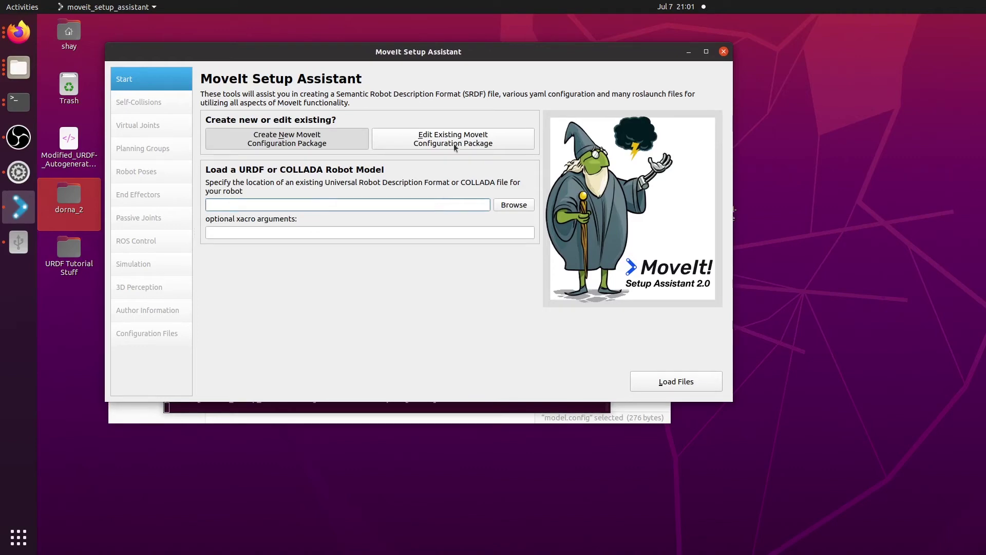
{"action": "left_click", "coordinate": [516, 207]}
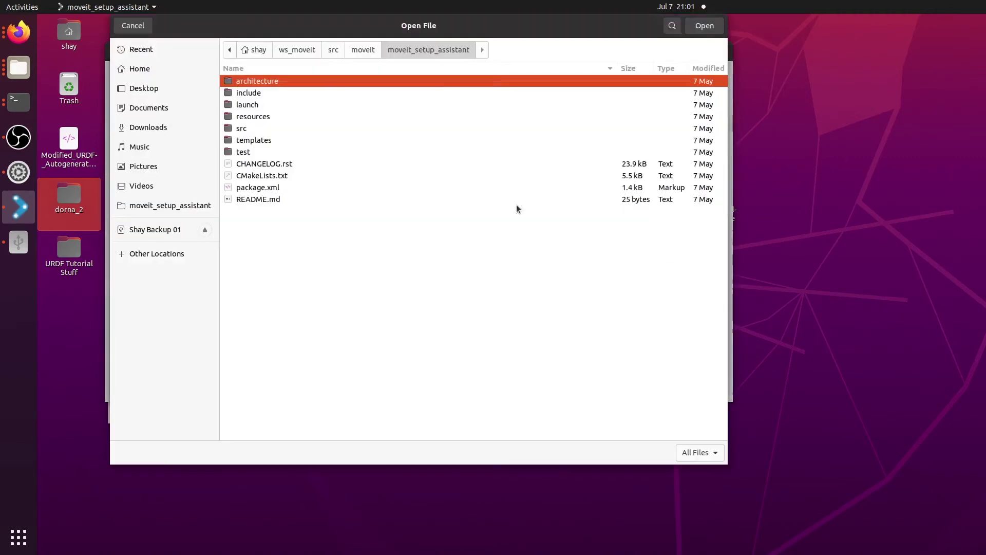
{"action": "left_click", "coordinate": [144, 91]}
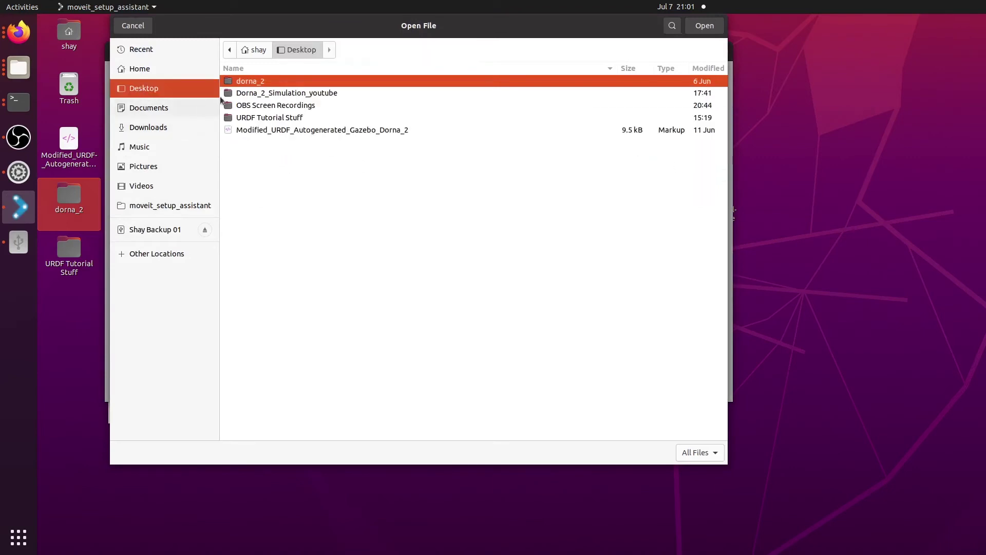
{"action": "double_click", "coordinate": [352, 95]}
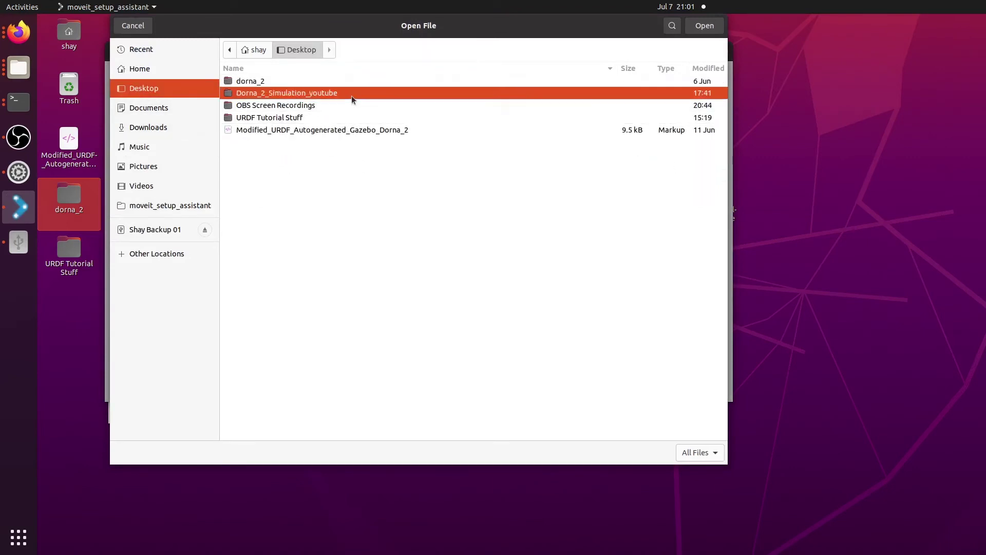
{"action": "double_click", "coordinate": [325, 130]}
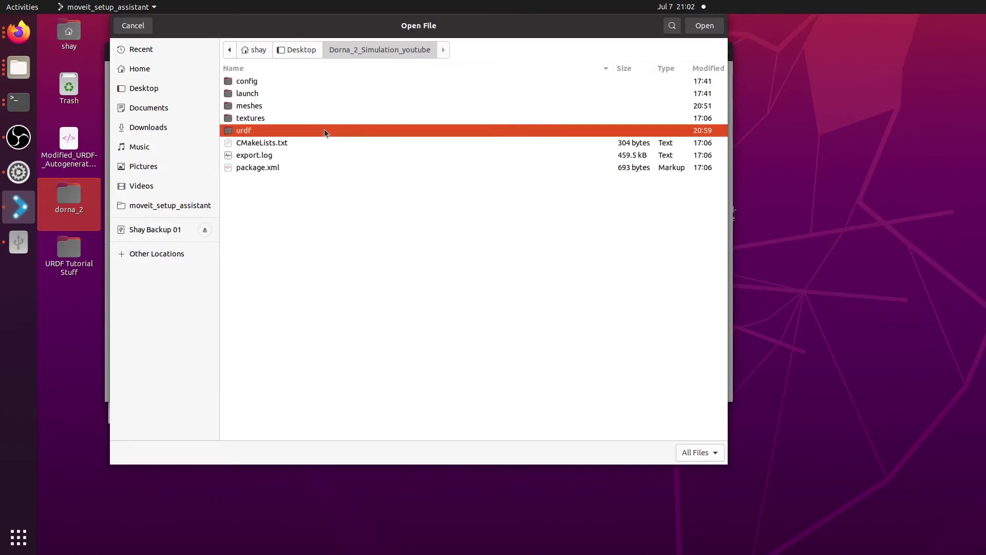
{"action": "left_click", "coordinate": [321, 96]}
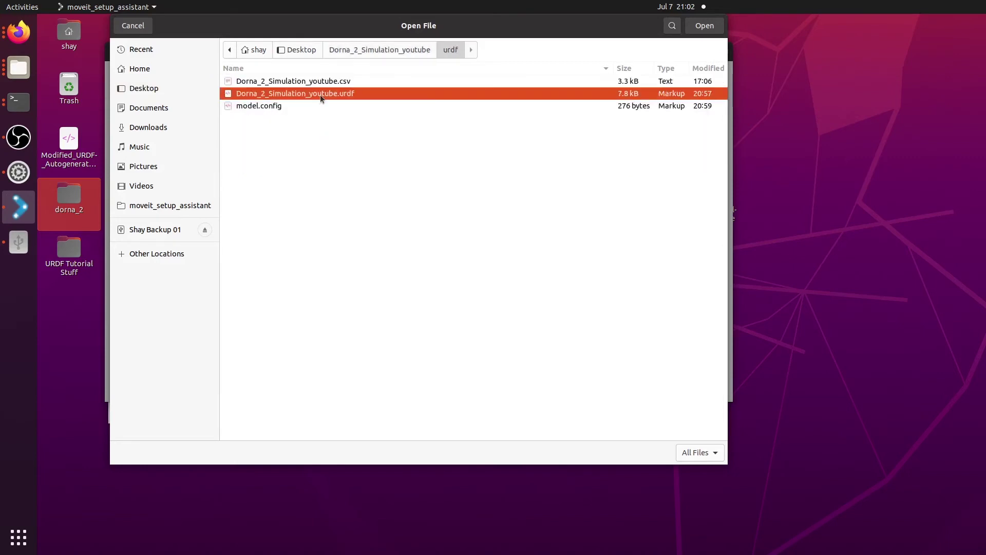
{"action": "left_click", "coordinate": [703, 28]}
{"action": "left_click", "coordinate": [687, 380]}
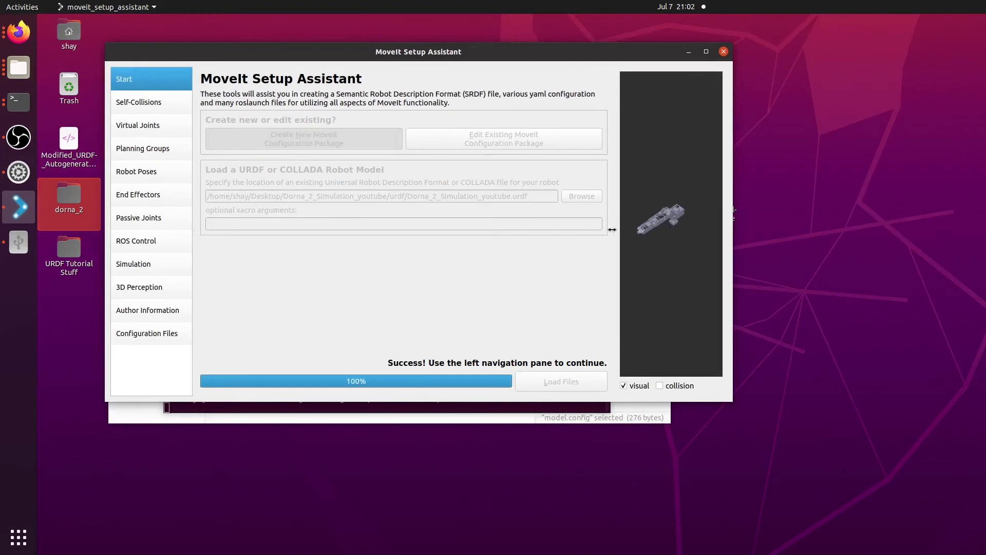
Enlarge the setup assistant window and widen its 3D preview to examine the loaded robot arm
{"action": "left_click_drag", "start_coordinate": [612, 230], "coordinate": [498, 230]}
{"action": "scroll", "coordinate": [599, 223], "scroll_direction": "up", "scroll_amount": 5}
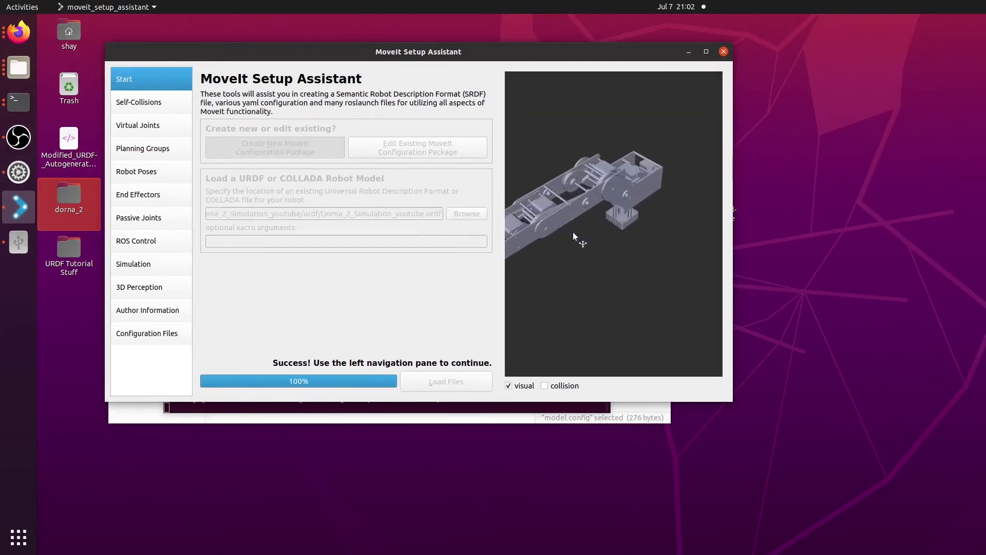
{"action": "left_click_drag", "start_coordinate": [573, 232], "coordinate": [606, 148]}
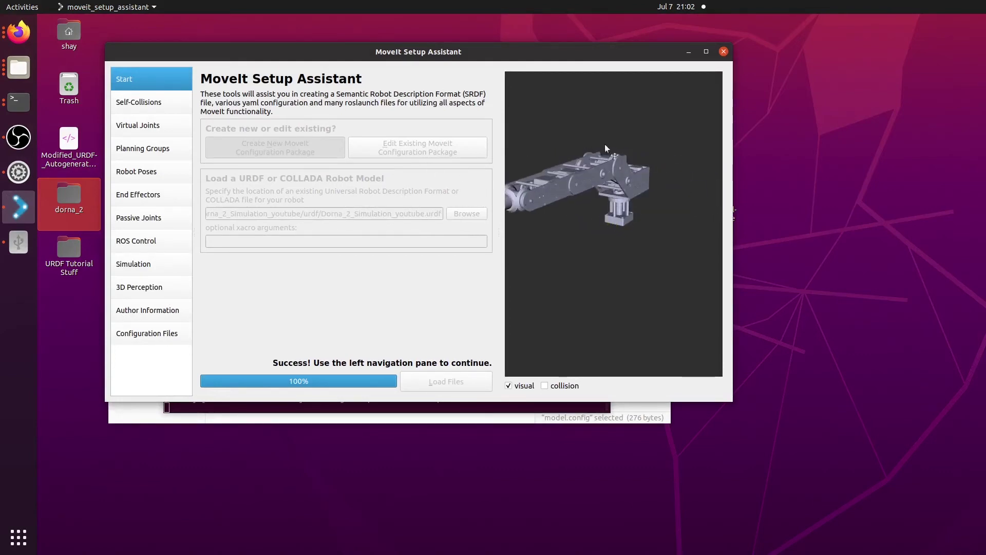
{"action": "left_click", "coordinate": [706, 51]}
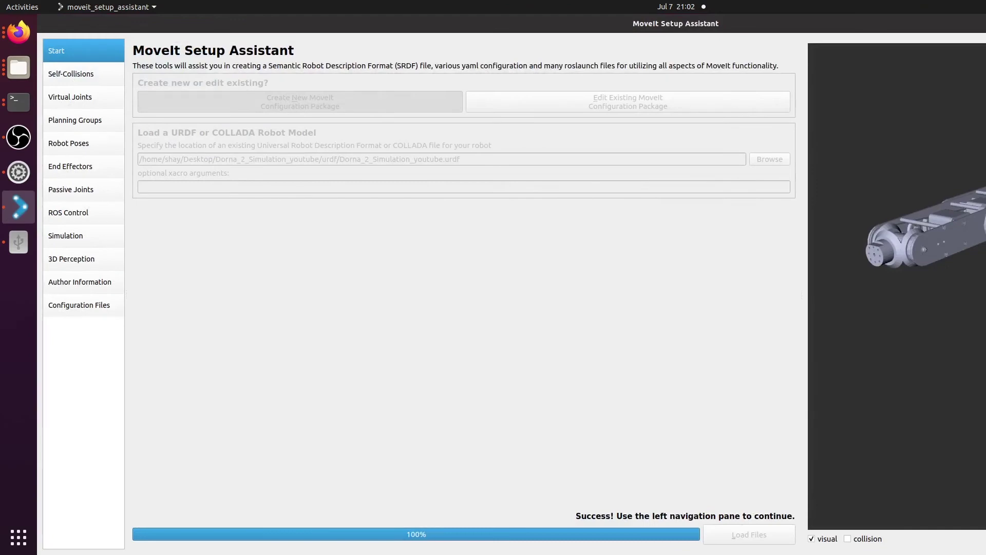
{"action": "left_click_drag", "start_coordinate": [595, 23], "coordinate": [533, 23]}
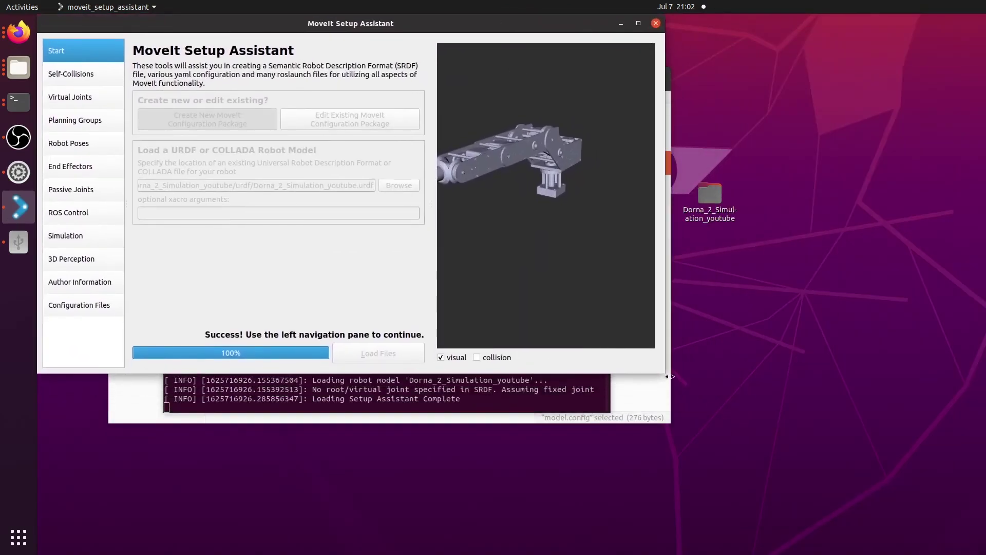
{"action": "left_click_drag", "start_coordinate": [663, 370], "coordinate": [985, 544]}
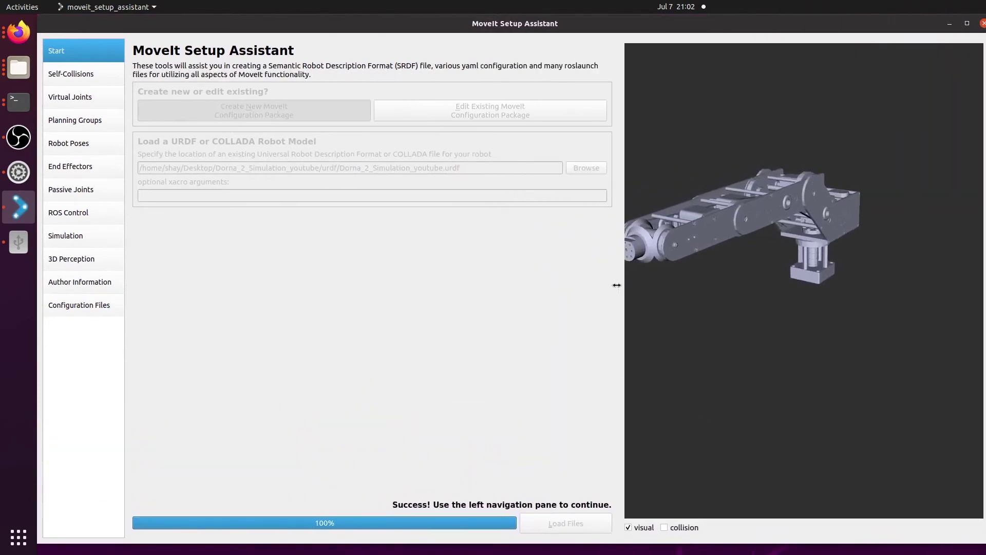
{"action": "left_click_drag", "start_coordinate": [611, 287], "coordinate": [448, 289]}
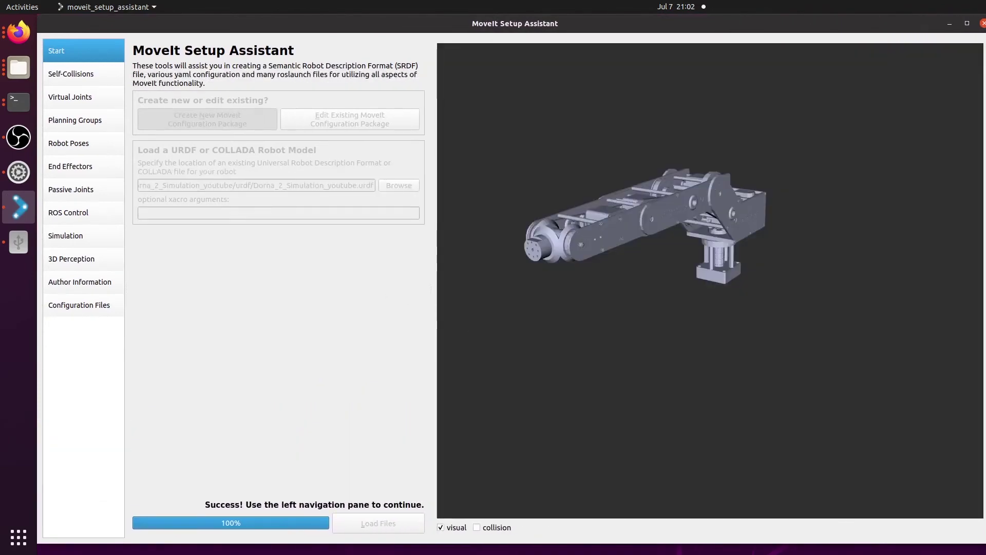
{"action": "left_click_drag", "start_coordinate": [985, 544], "coordinate": [985, 550]}
{"action": "left_click_drag", "start_coordinate": [557, 409], "coordinate": [537, 362]}
Examine the arm's collision geometry separately and together with the visual meshes, ending with only the visual meshes displayed
{"action": "left_click", "coordinate": [481, 533]}
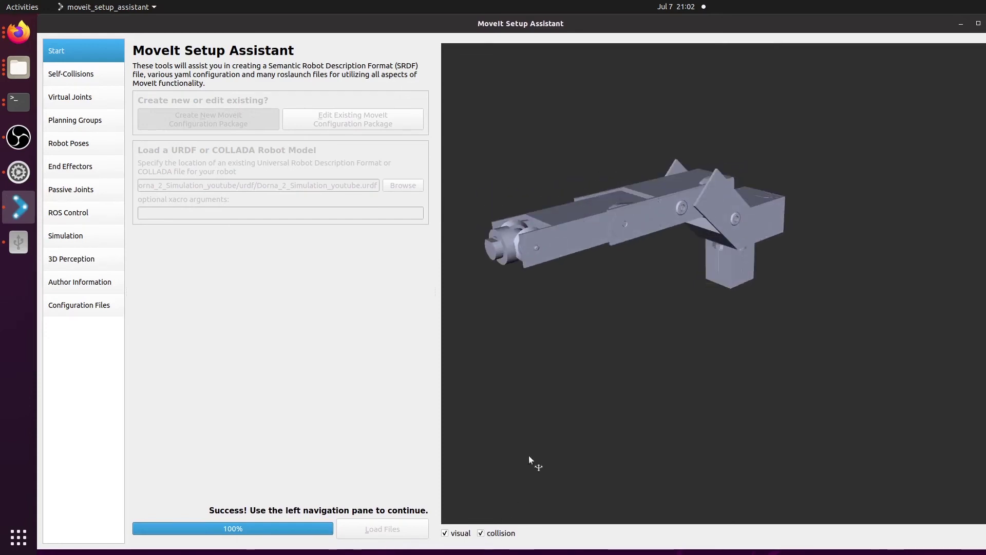
{"action": "left_click", "coordinate": [445, 533]}
{"action": "left_click_drag", "start_coordinate": [476, 511], "coordinate": [905, 315]}
{"action": "left_click_drag", "start_coordinate": [595, 273], "coordinate": [647, 348]}
{"action": "left_click", "coordinate": [445, 533]}
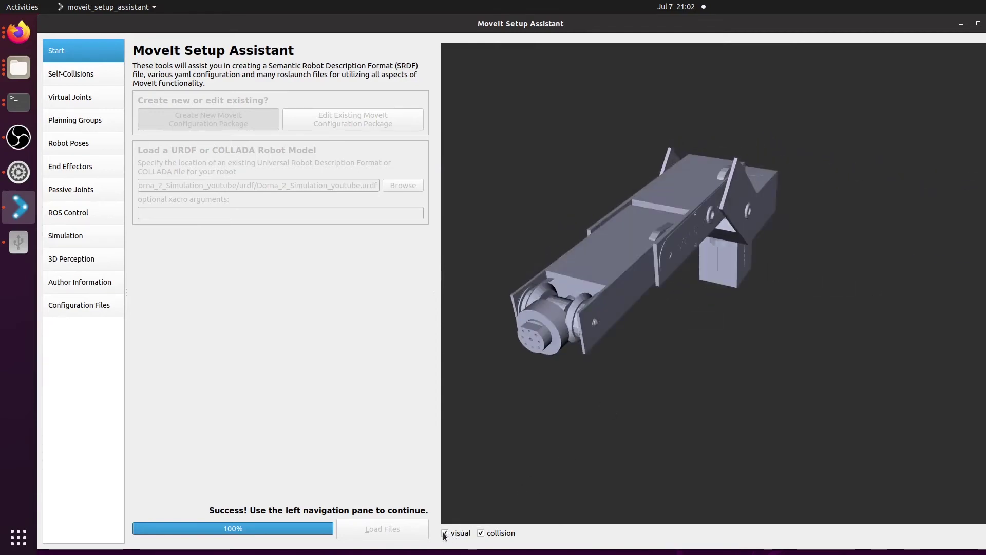
{"action": "left_click_drag", "start_coordinate": [565, 370], "coordinate": [949, 70]}
{"action": "left_click", "coordinate": [481, 534]}
{"action": "left_click", "coordinate": [455, 536]}
{"action": "left_click", "coordinate": [454, 537]}
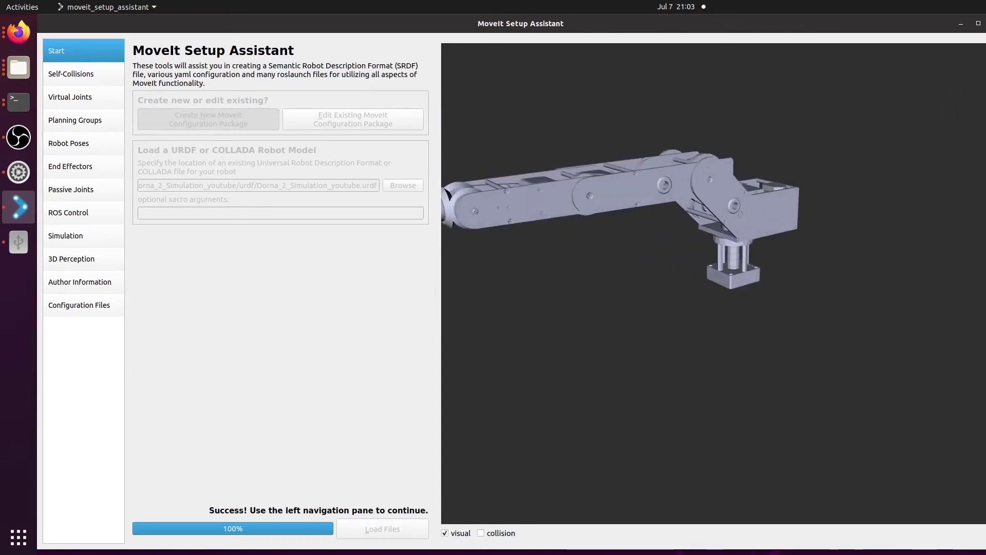
Exit the MoveIt Setup Assistant and close the terminal it was launched from
{"action": "key", "text": "alt+F4"}
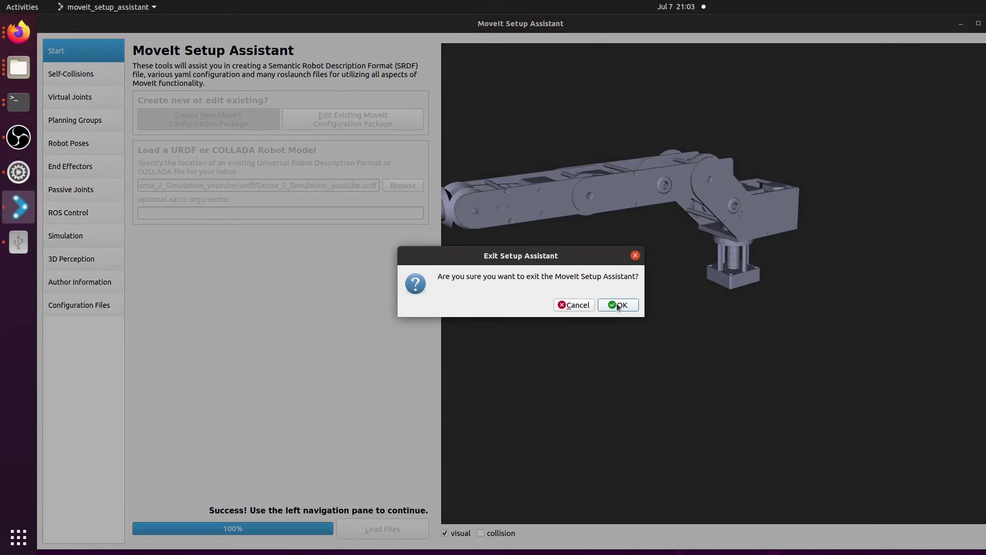
{"action": "left_click", "coordinate": [618, 305]}
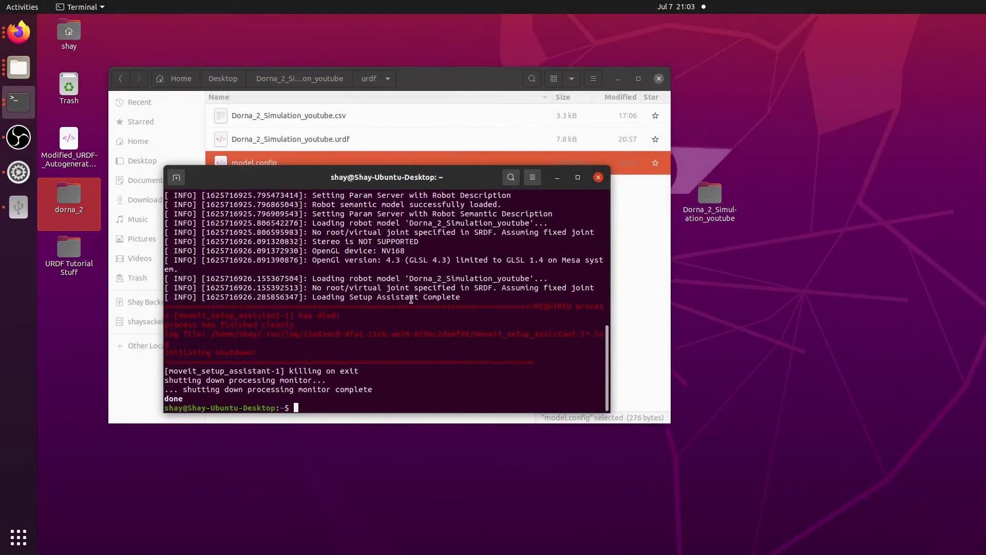
{"action": "left_click_drag", "start_coordinate": [282, 176], "coordinate": [274, 170]}
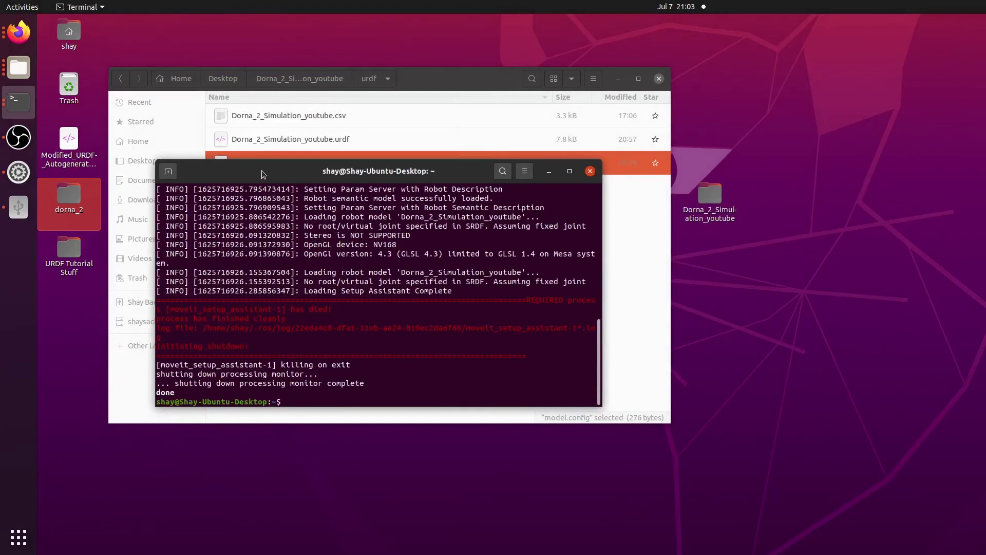
{"action": "left_click_drag", "start_coordinate": [262, 174], "coordinate": [332, 179]}
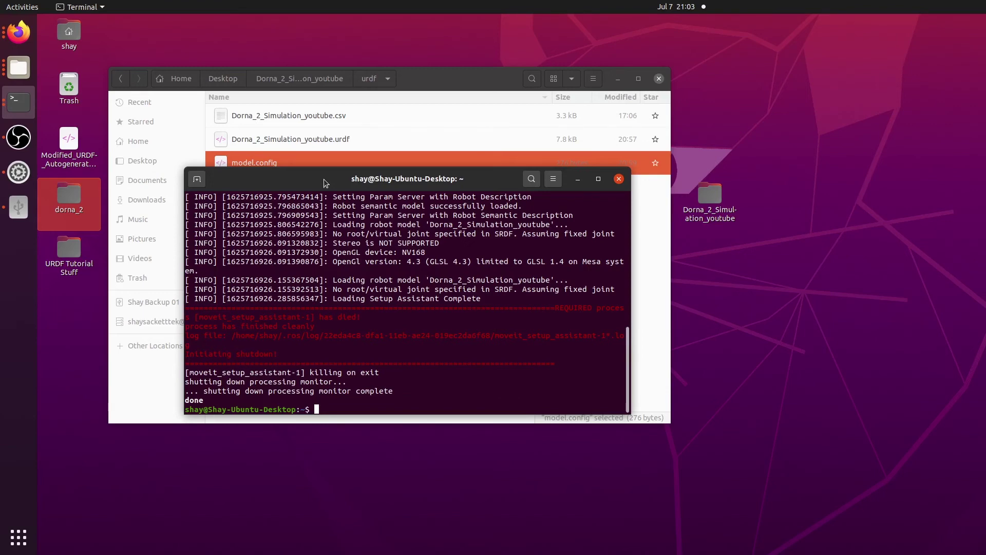
{"action": "left_click_drag", "start_coordinate": [324, 179], "coordinate": [355, 194]}
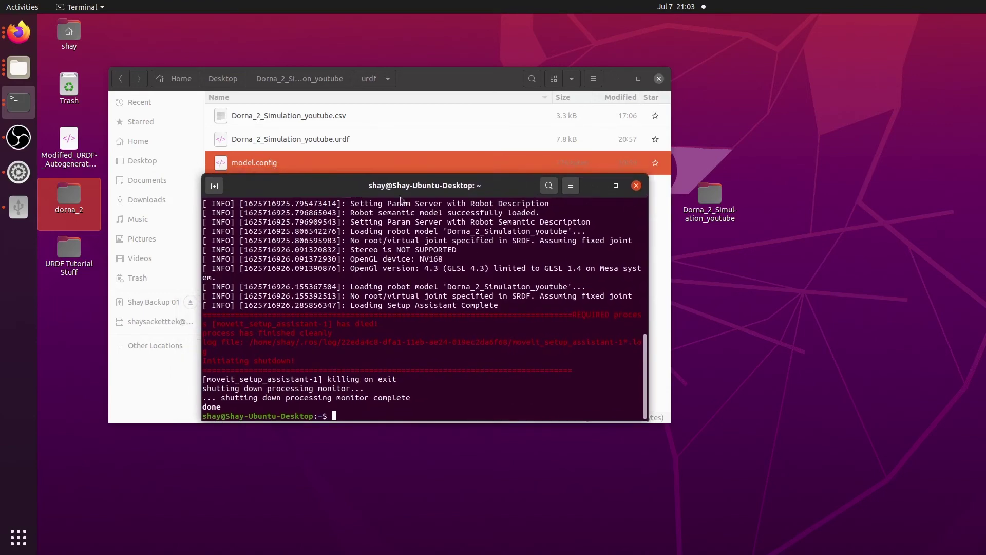
{"action": "left_click", "coordinate": [636, 186]}
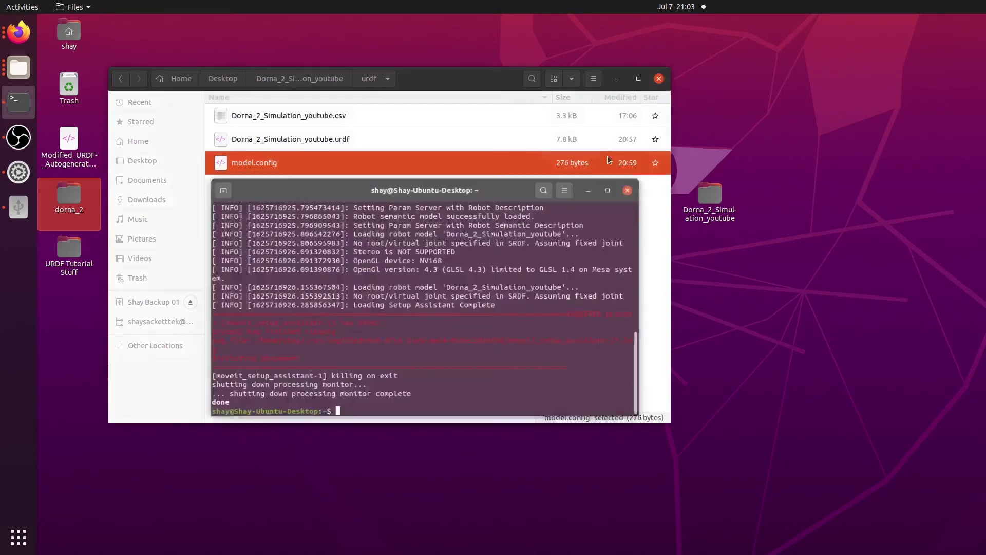
Copy the Dorna_2_Simulation_youtube folder from the desktop
{"action": "left_click_drag", "start_coordinate": [473, 81], "coordinate": [451, 72]}
{"action": "left_click", "coordinate": [707, 195]}
{"action": "left_click", "coordinate": [707, 194]}
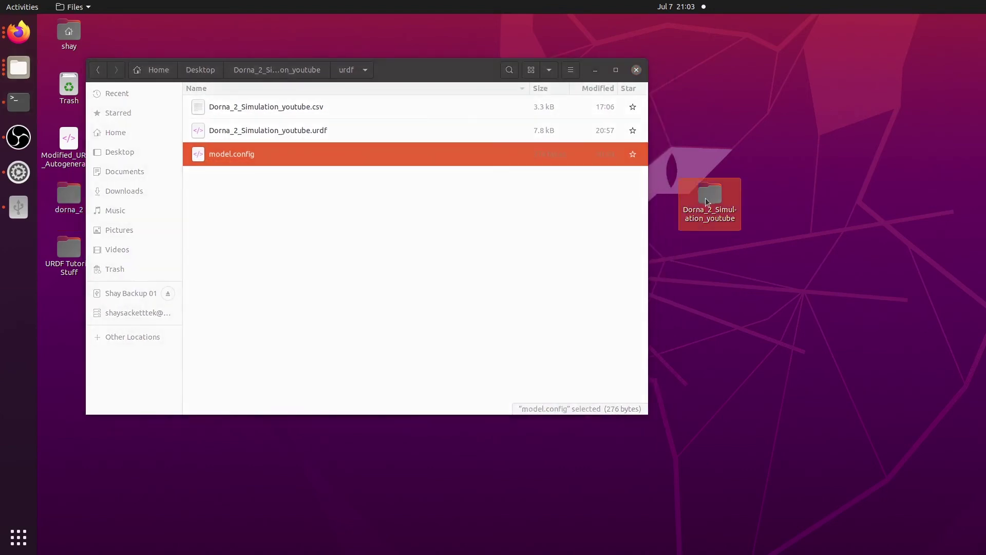
{"action": "right_click", "coordinate": [712, 205]}
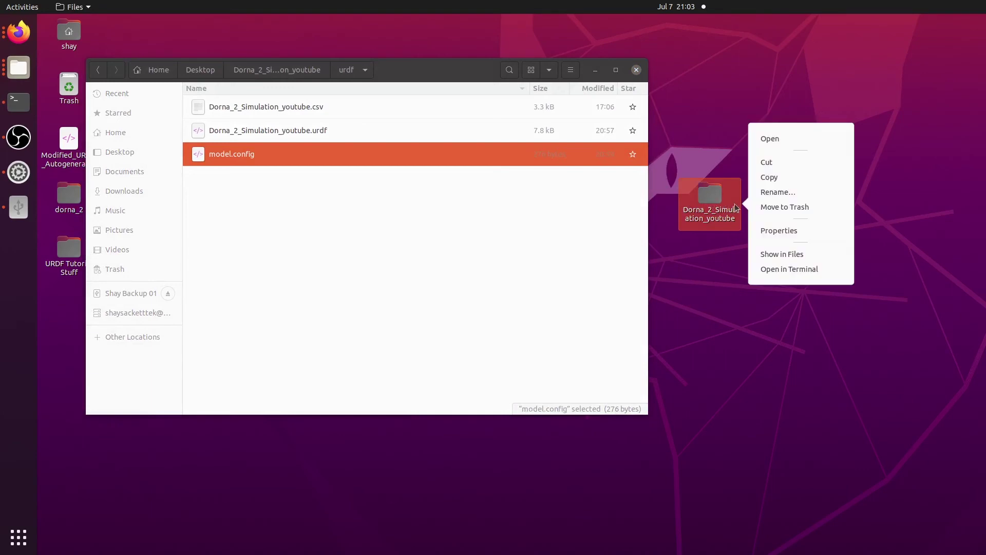
{"action": "left_click", "coordinate": [773, 177]}
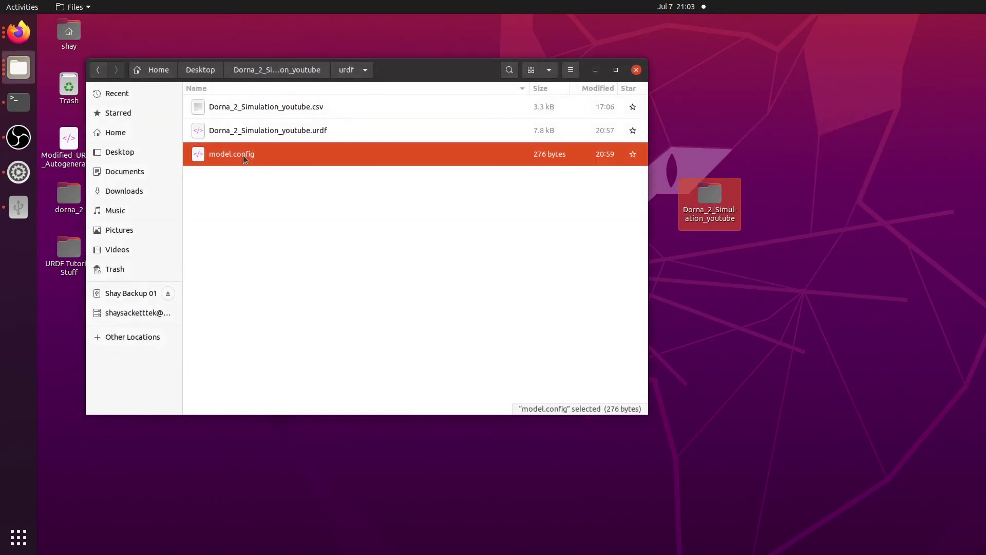
Open the src folder of the ws_moveit workspace in the home directory
{"action": "left_click", "coordinate": [98, 70]}
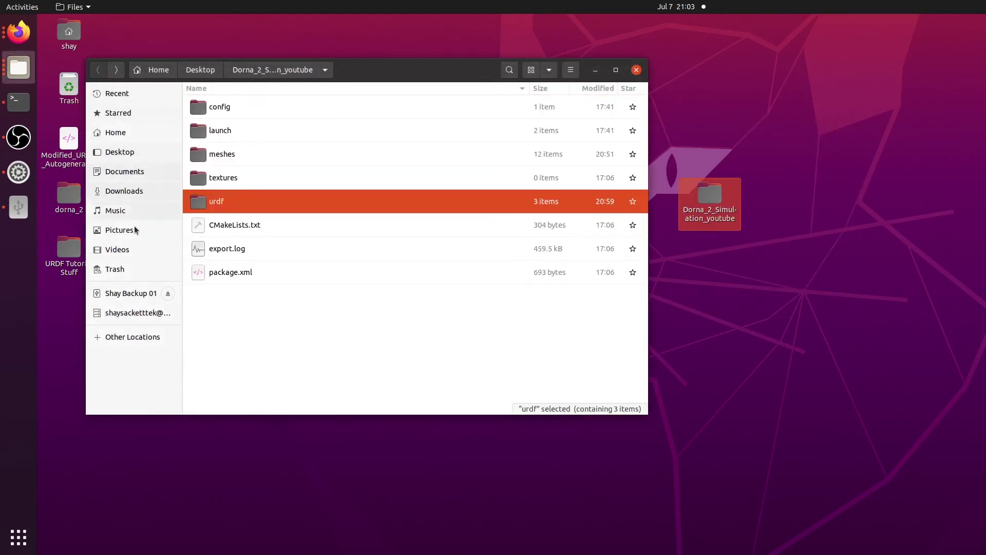
{"action": "left_click", "coordinate": [130, 133]}
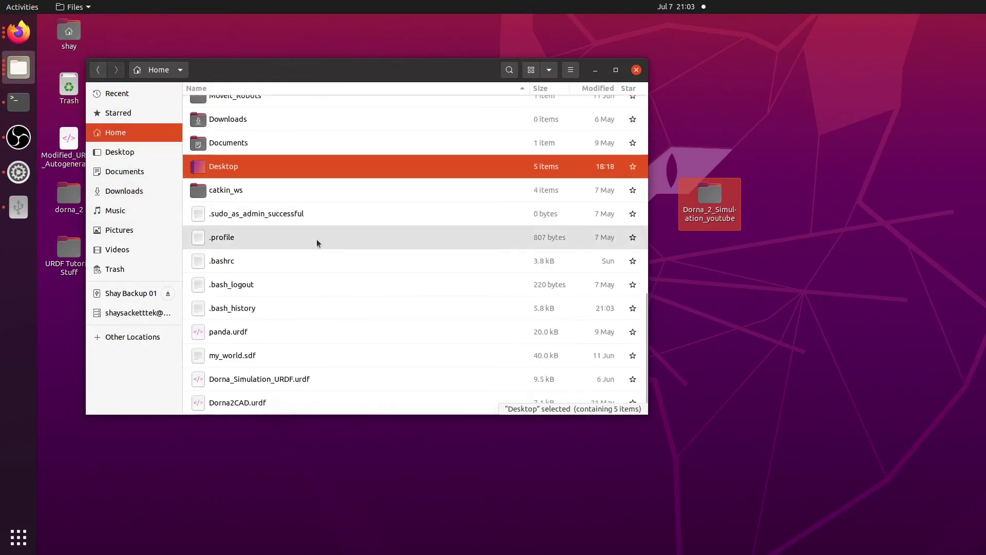
{"action": "scroll", "coordinate": [308, 226], "scroll_direction": "up", "scroll_amount": 4}
{"action": "scroll", "coordinate": [266, 198], "scroll_direction": "up", "scroll_amount": 8}
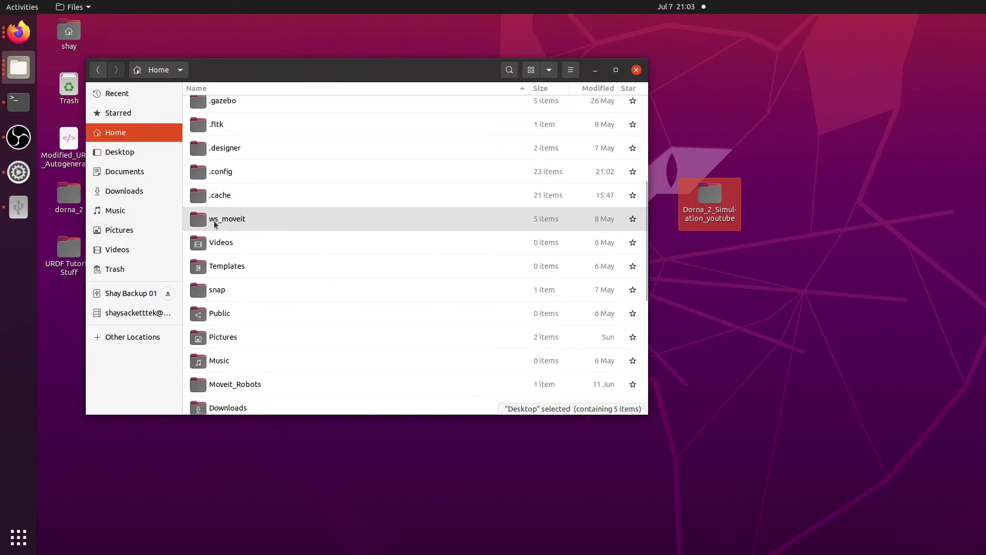
{"action": "double_click", "coordinate": [242, 220]}
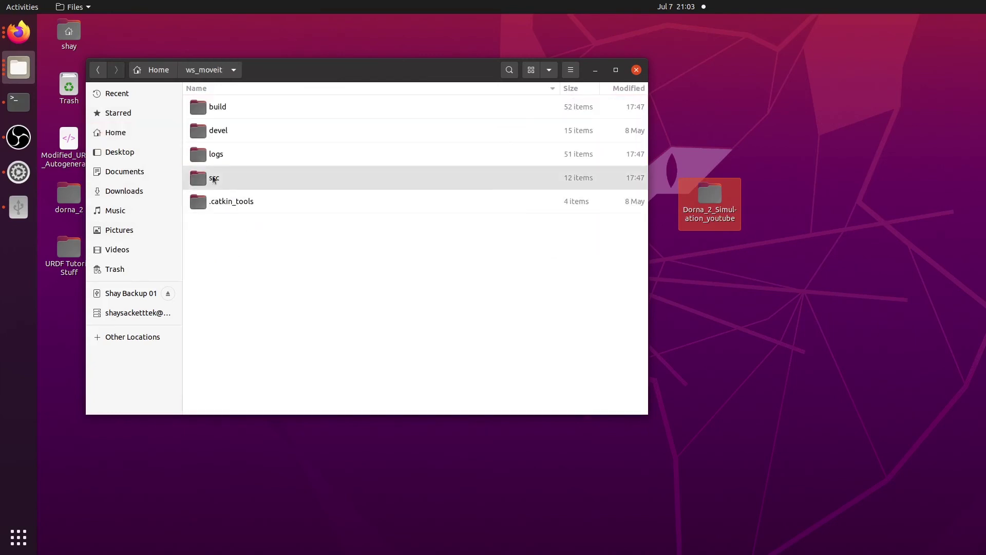
{"action": "double_click", "coordinate": [214, 178]}
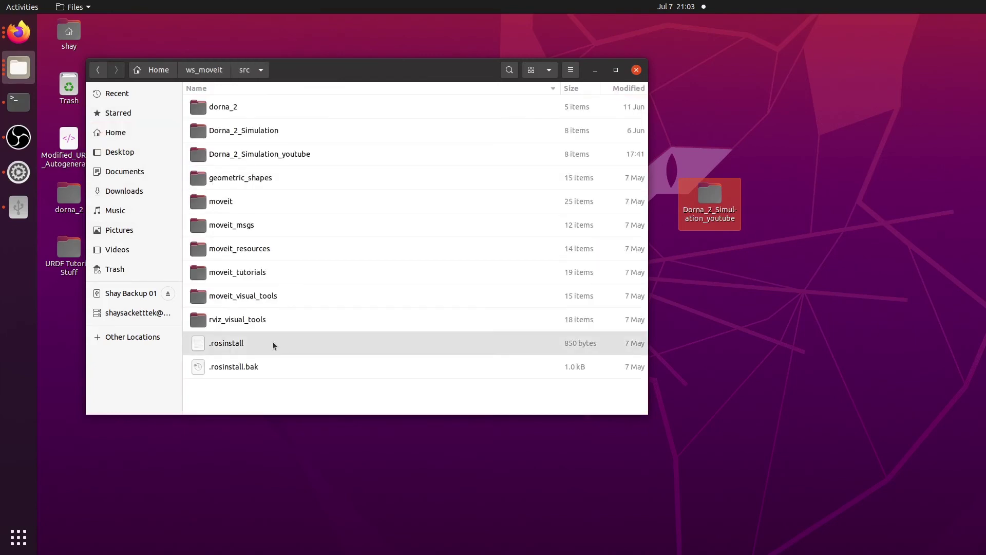
Delete the existing Dorna_2_Simulation_youtube folder from the workspace's src folder and paste the copied one in its place
{"action": "left_click", "coordinate": [250, 156]}
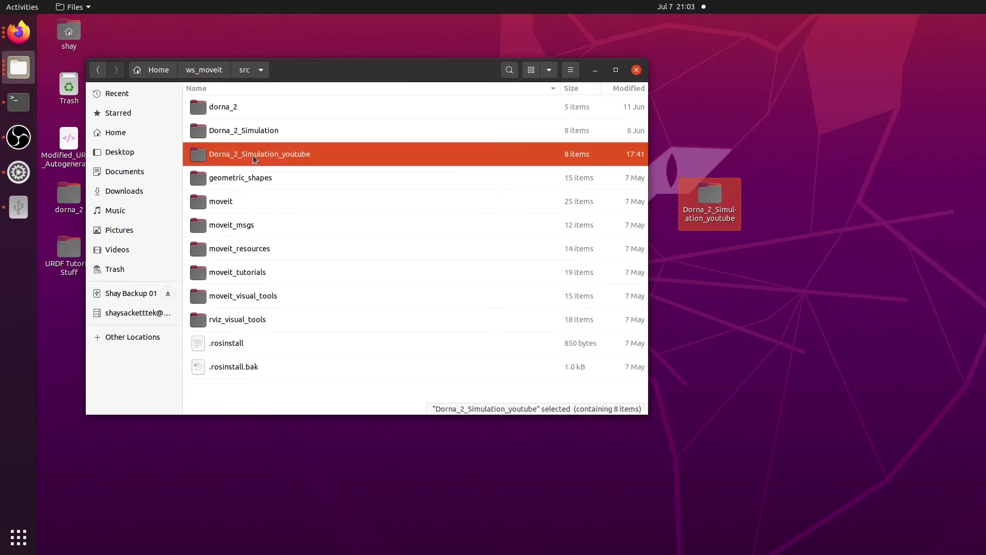
{"action": "key", "text": "Delete"}
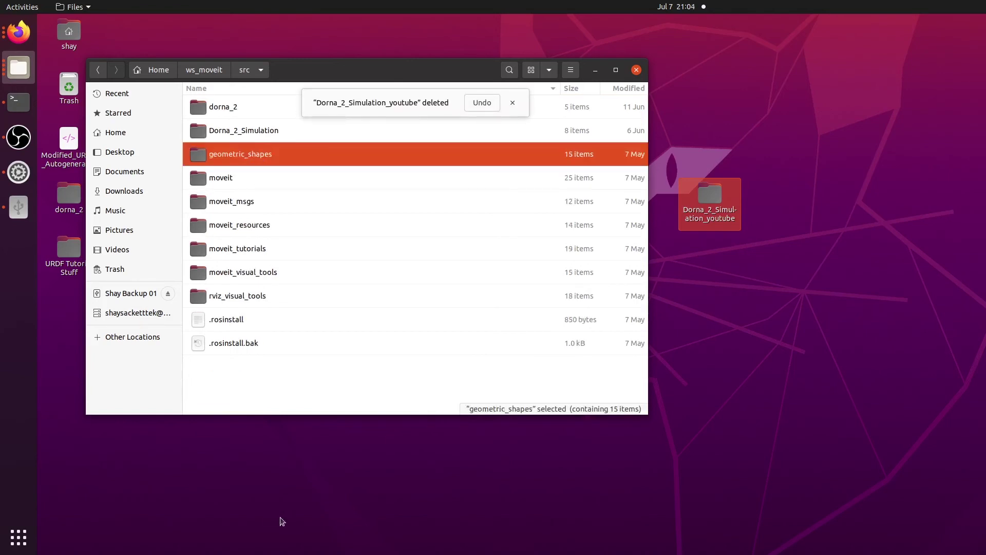
{"action": "right_click", "coordinate": [240, 369]}
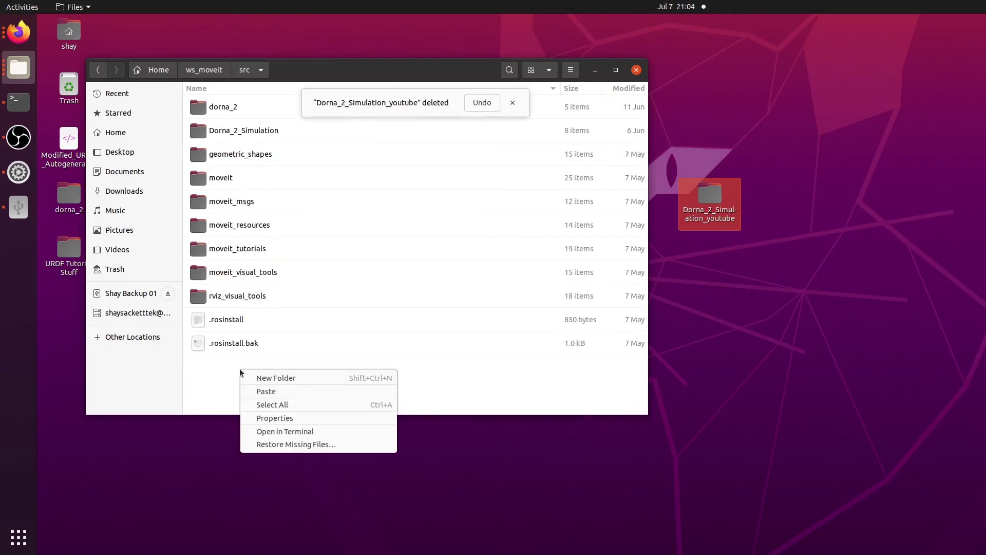
{"action": "left_click", "coordinate": [266, 392]}
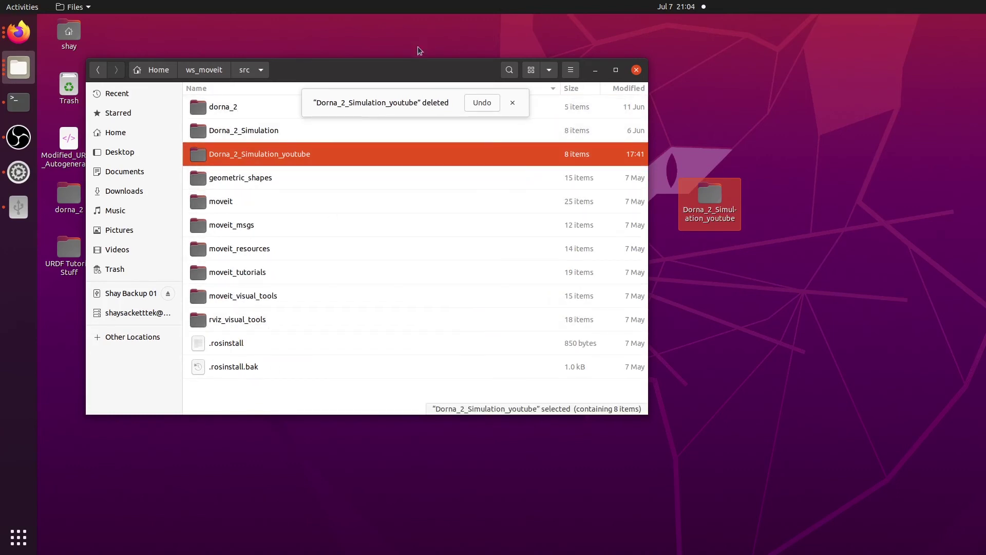
{"action": "left_click_drag", "start_coordinate": [420, 67], "coordinate": [444, 58]}
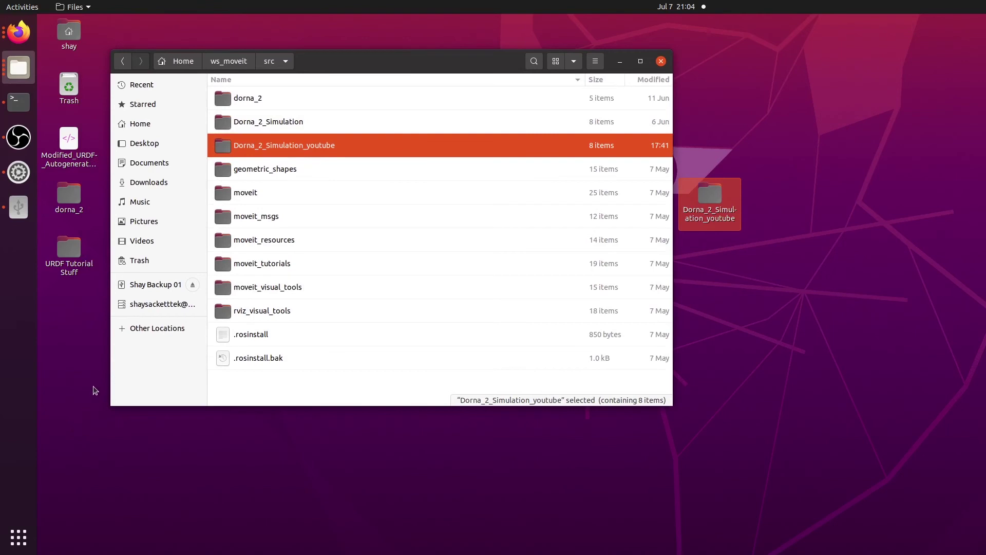
{"action": "key", "text": "ctrl+alt+t"}
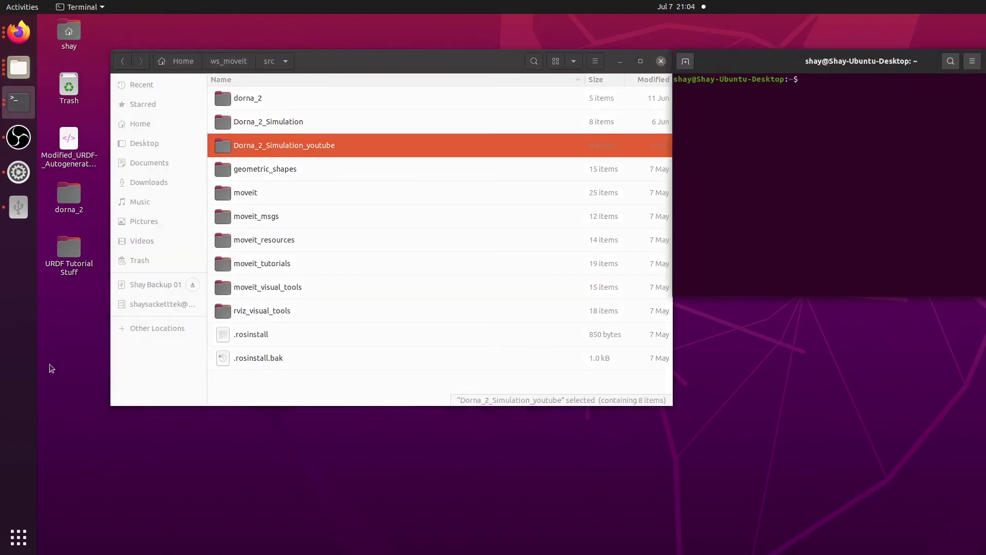
{"action": "left_click_drag", "start_coordinate": [729, 61], "coordinate": [705, 61]}
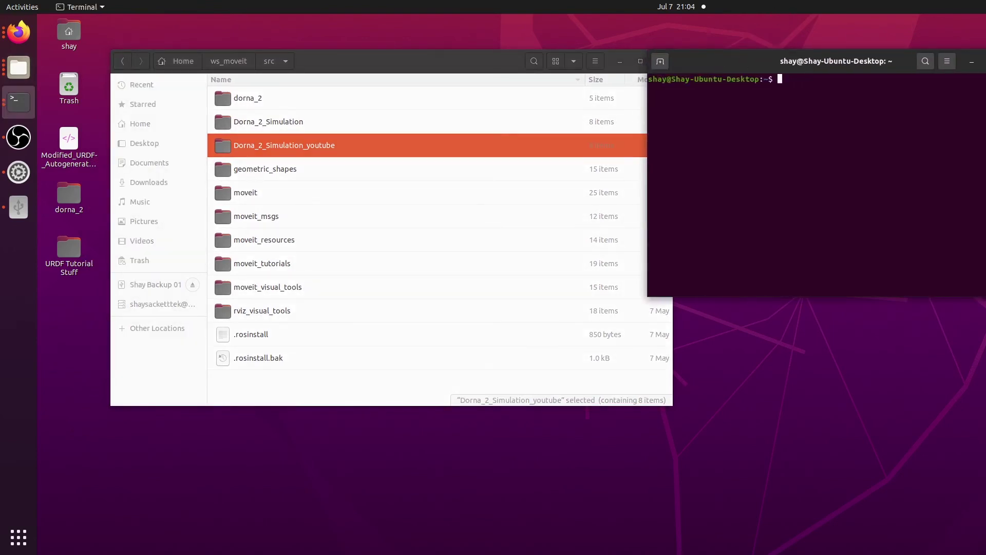
{"action": "key", "text": "ctrl+d"}
Open a terminal in the ws_moveit workspace's src folder and build the workspace with catkin build
{"action": "right_click", "coordinate": [305, 399]}
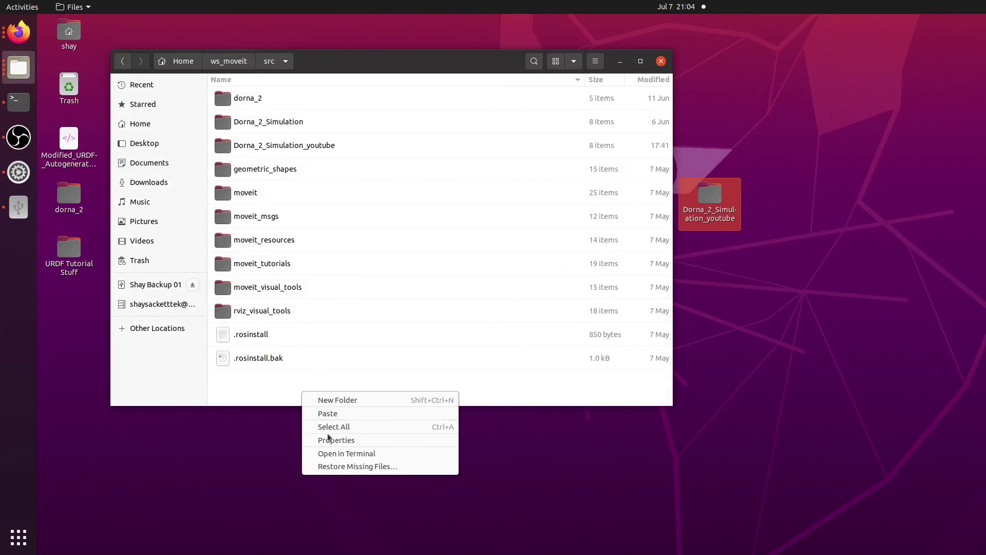
{"action": "left_click", "coordinate": [339, 452]}
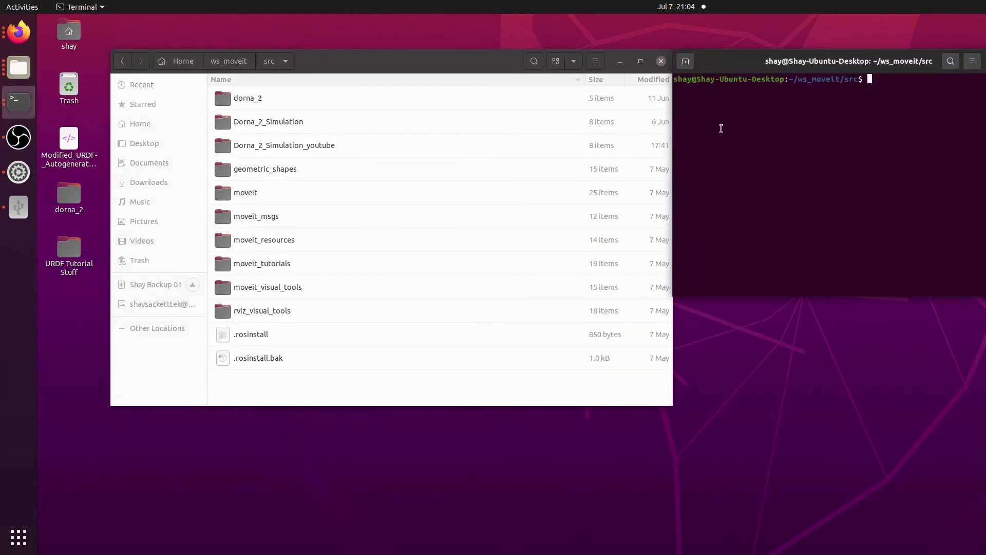
{"action": "type", "text": "catkin build"}
{"action": "left_click_drag", "start_coordinate": [388, 66], "coordinate": [358, 50]}
{"action": "left_click_drag", "start_coordinate": [720, 65], "coordinate": [693, 51]}
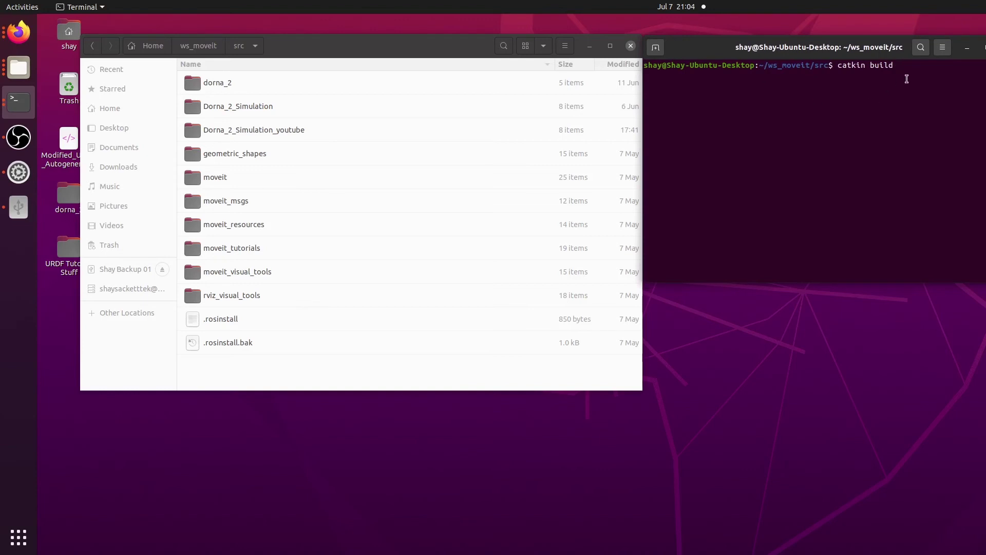
{"action": "key", "text": "Return"}
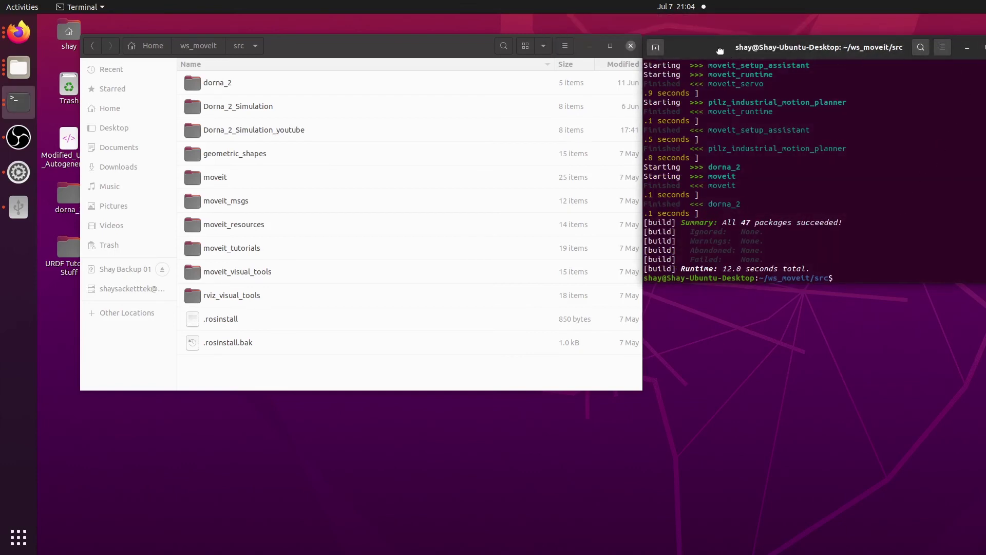
{"action": "left_click_drag", "start_coordinate": [718, 52], "coordinate": [719, 50]}
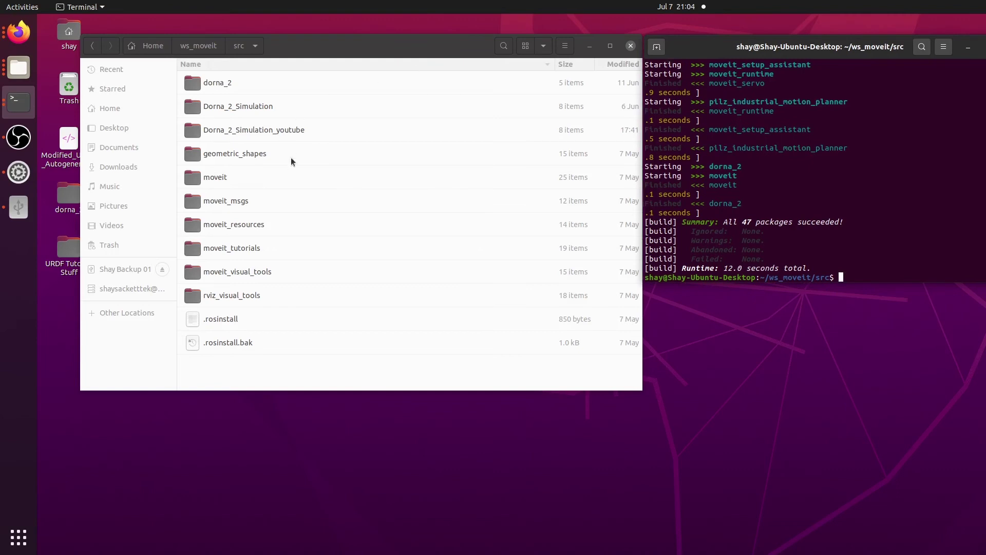
Open the launch folder of the Dorna_2_Simulation_youtube package to view its launch files
{"action": "left_click", "coordinate": [276, 133]}
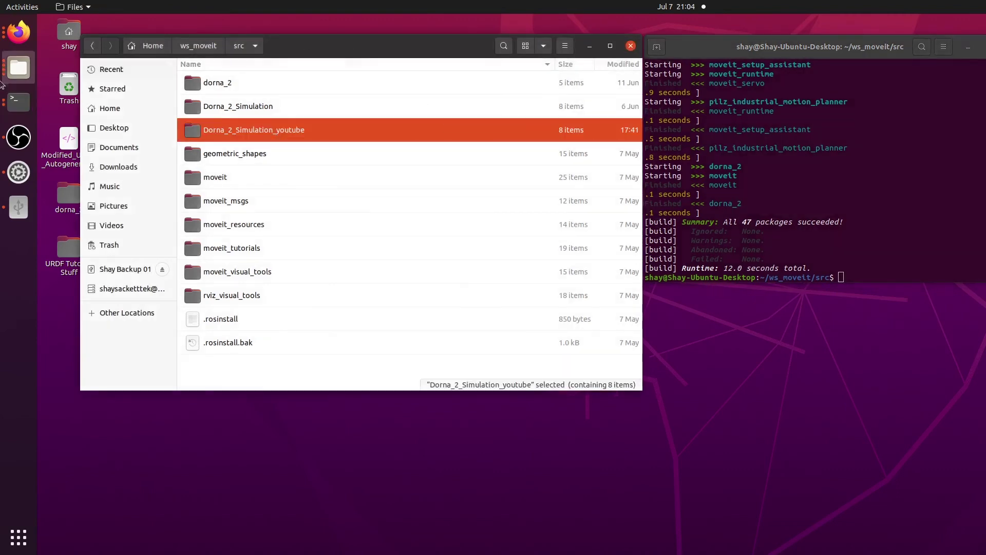
{"action": "left_click", "coordinate": [18, 101]}
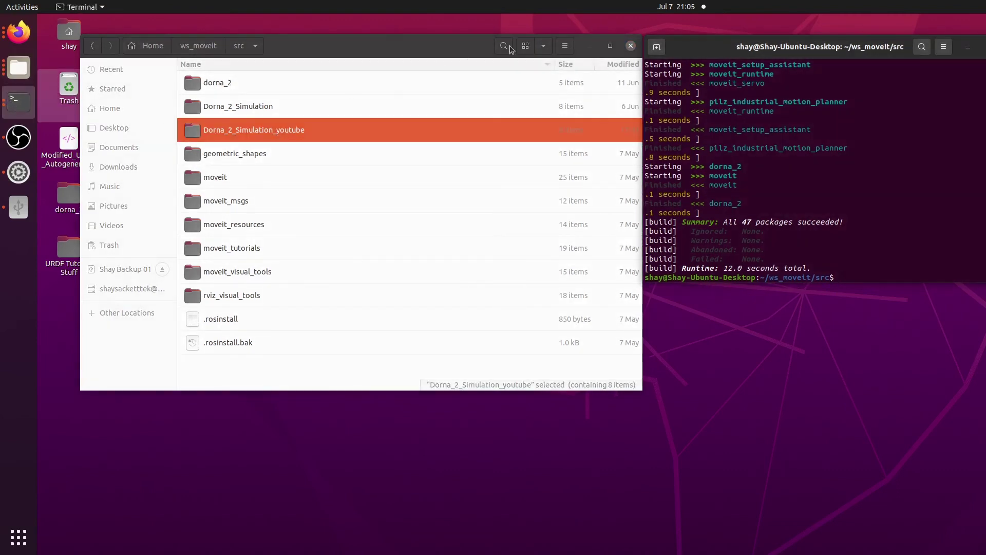
{"action": "left_click", "coordinate": [415, 49]}
{"action": "left_click_drag", "start_coordinate": [397, 49], "coordinate": [379, 50]}
{"action": "double_click", "coordinate": [242, 133]}
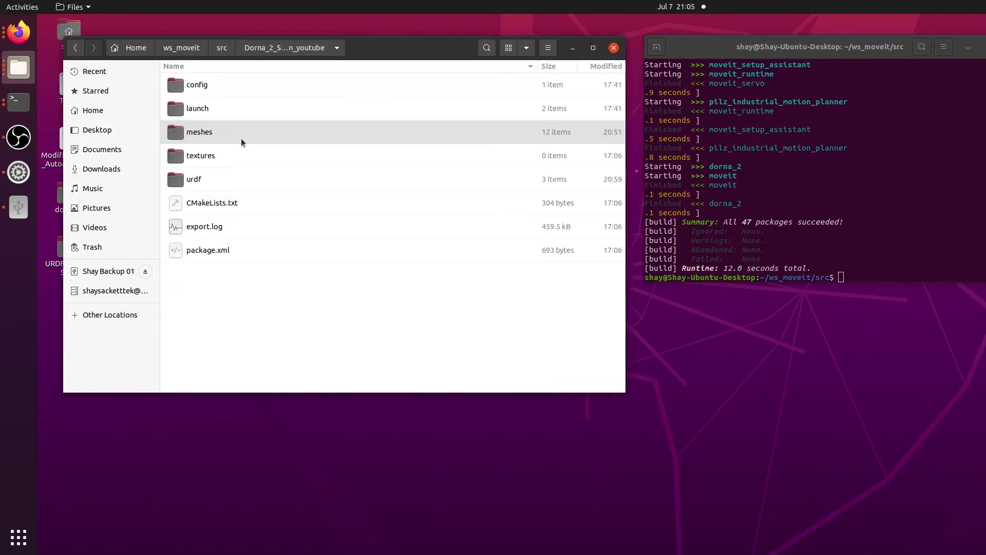
{"action": "double_click", "coordinate": [239, 108]}
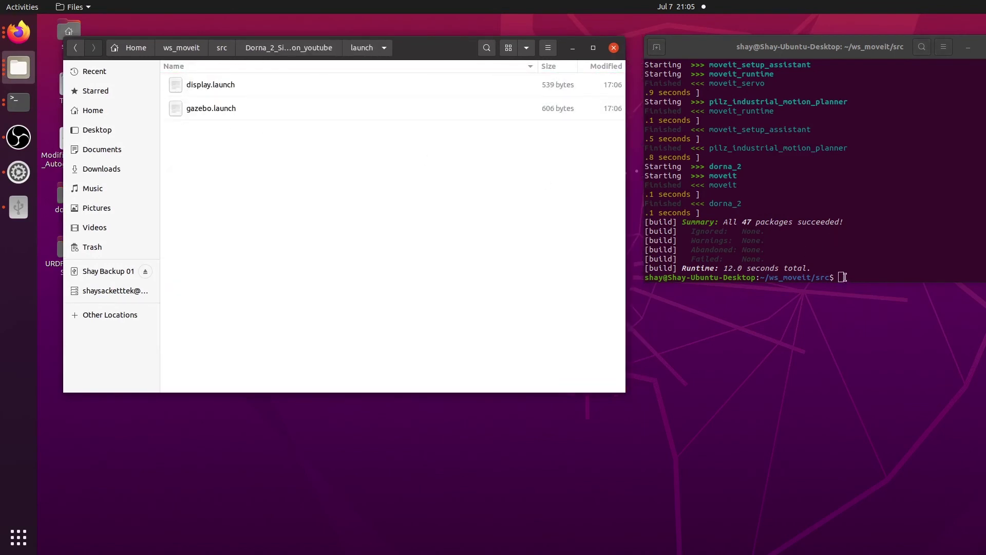
Run roslaunch Dorna_2_Simulation_youtube gazebo.launch in the terminal, widening the terminal window to fit the command
{"action": "left_click", "coordinate": [862, 295]}
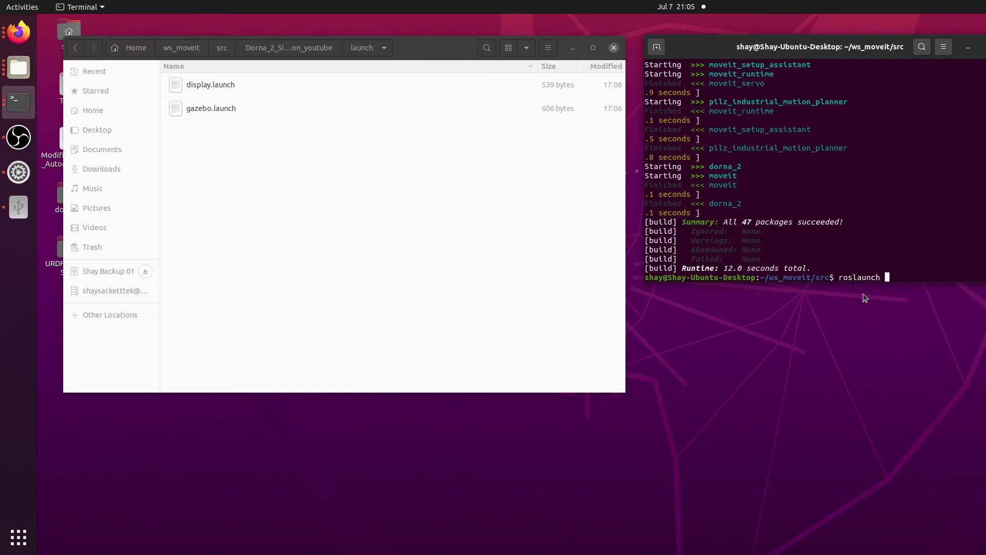
{"action": "type", "text": "Dorna_2_Simulation_you"}
{"action": "left_click_drag", "start_coordinate": [715, 42], "coordinate": [332, 156]}
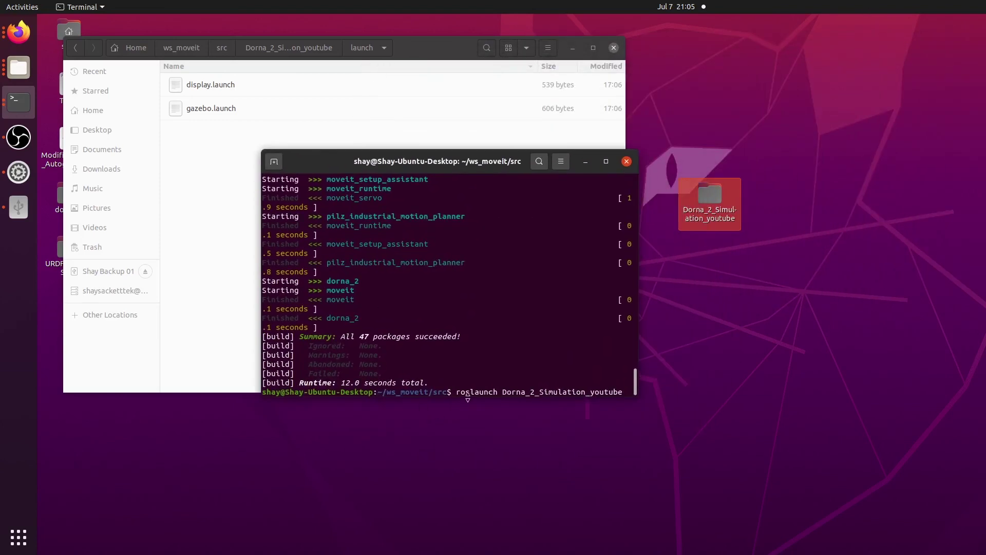
{"action": "left_click_drag", "start_coordinate": [637, 355], "coordinate": [707, 352]}
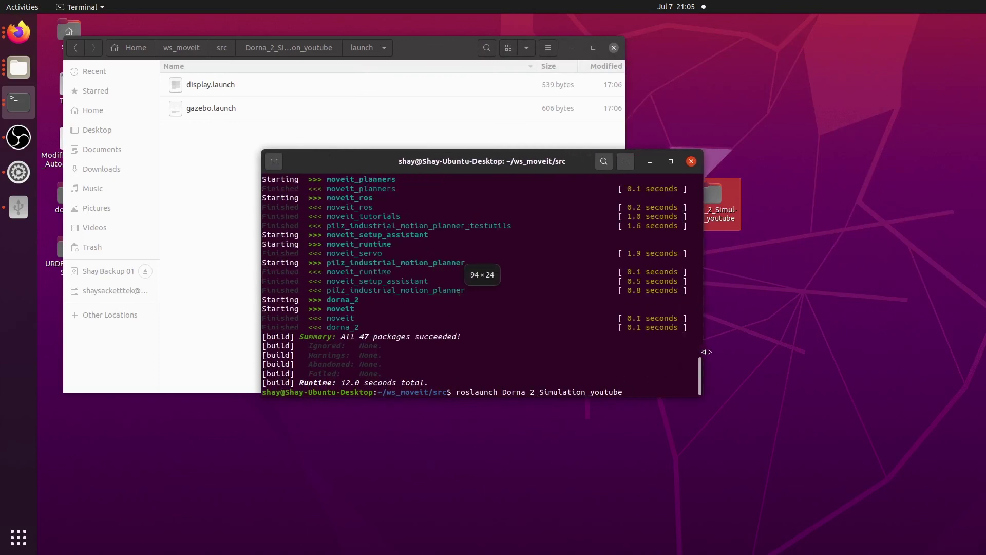
{"action": "left_click_drag", "start_coordinate": [352, 158], "coordinate": [350, 167]}
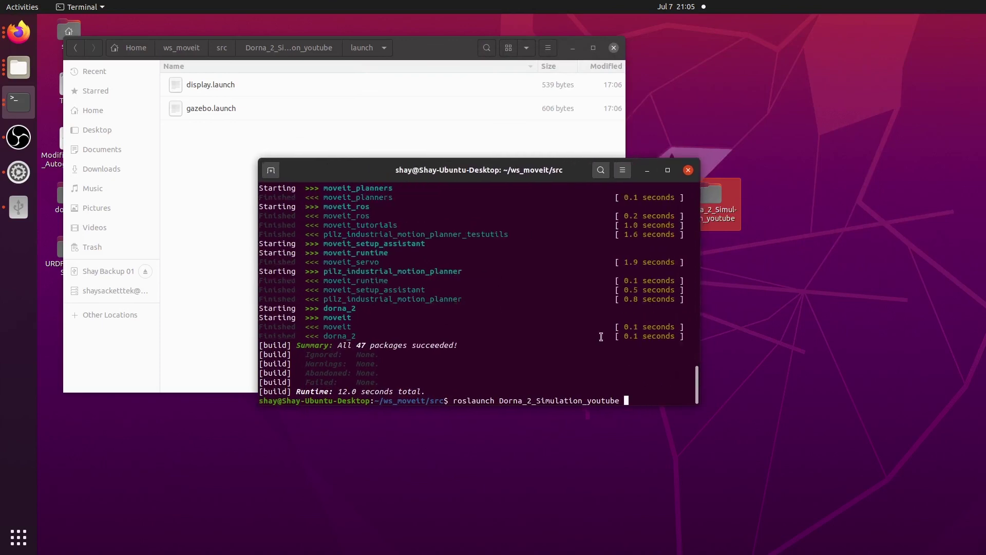
{"action": "type", "text": "gazebo.launch"}
{"action": "key", "text": "Return"}
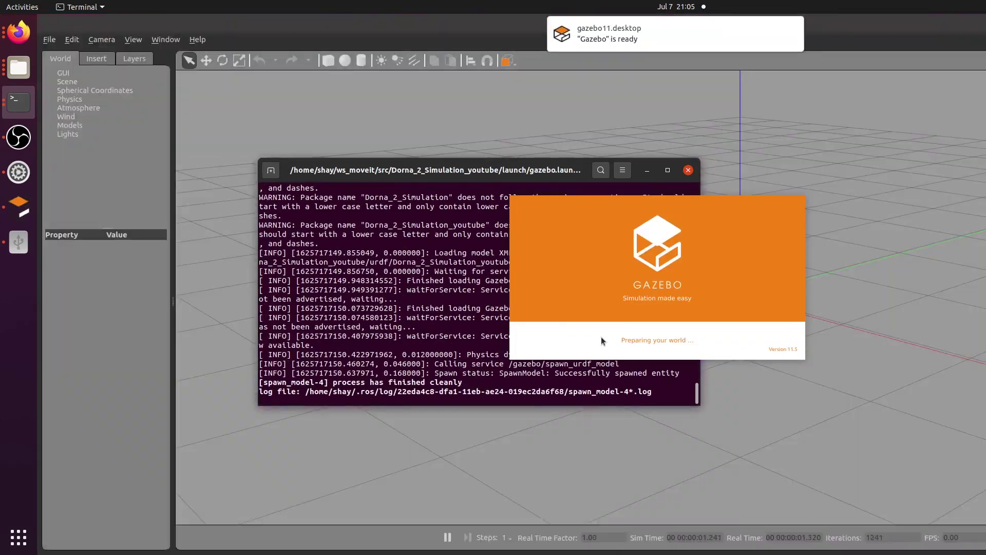
Bring the Gazebo window fully into the visible screen area and widen it
{"action": "left_click", "coordinate": [676, 34]}
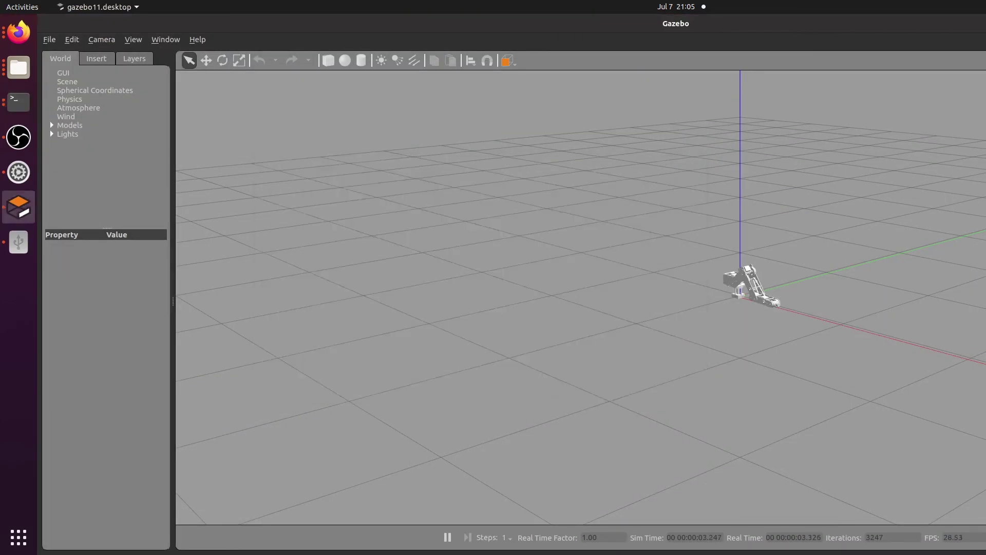
{"action": "left_click_drag", "start_coordinate": [668, 20], "coordinate": [1, 53]}
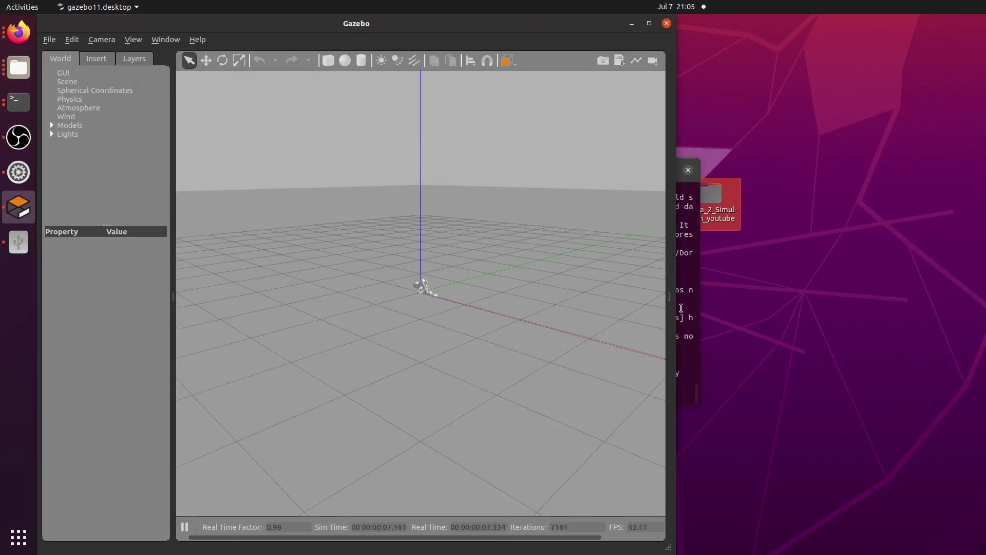
{"action": "left_click_drag", "start_coordinate": [674, 306], "coordinate": [909, 316]}
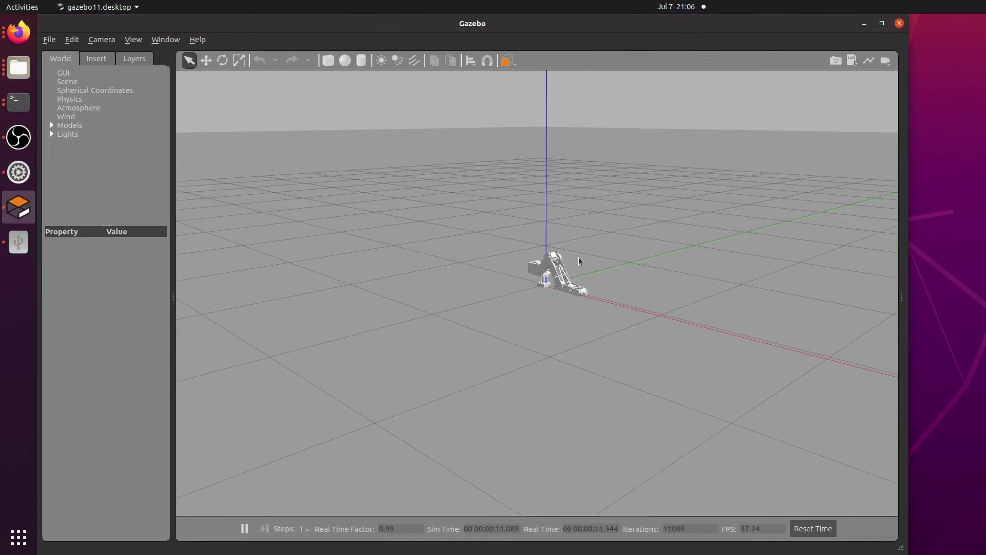
Examine the spawned robot arm's pose, base and joints in Gazebo from several angles and distances
{"action": "scroll", "coordinate": [565, 288], "scroll_direction": "up", "scroll_amount": 8}
{"action": "middle_click_drag", "start_coordinate": [547, 356], "coordinate": [596, 355]}
{"action": "scroll", "coordinate": [536, 360], "scroll_direction": "up", "scroll_amount": 2}
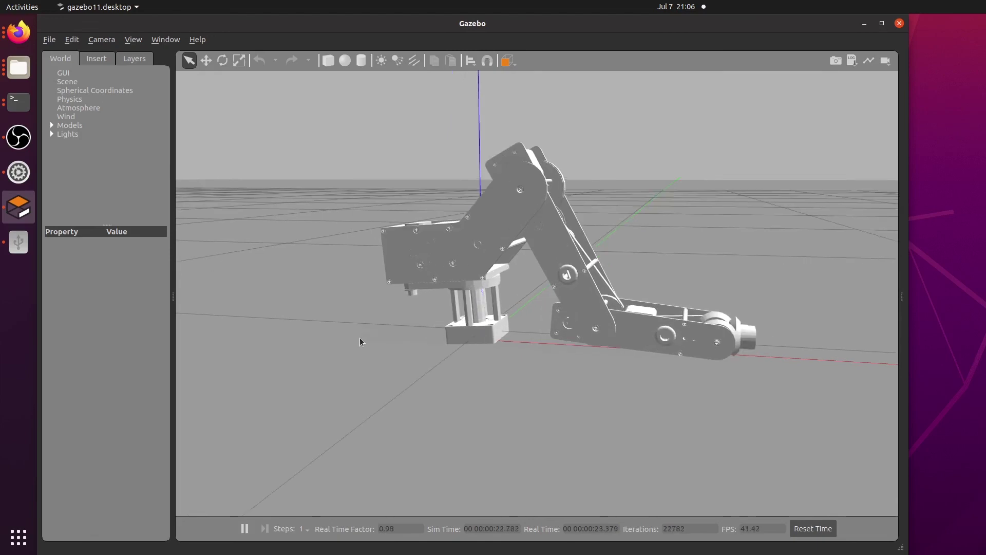
{"action": "mouse_move", "coordinate": [361, 340]}
{"action": "middle_mouse_down"}
{"action": "mouse_move", "coordinate": [443, 335]}
{"action": "mouse_move", "coordinate": [368, 350]}
{"action": "mouse_move", "coordinate": [291, 343]}
{"action": "mouse_move", "coordinate": [458, 351]}
{"action": "mouse_move", "coordinate": [448, 424]}
{"action": "middle_mouse_up"}
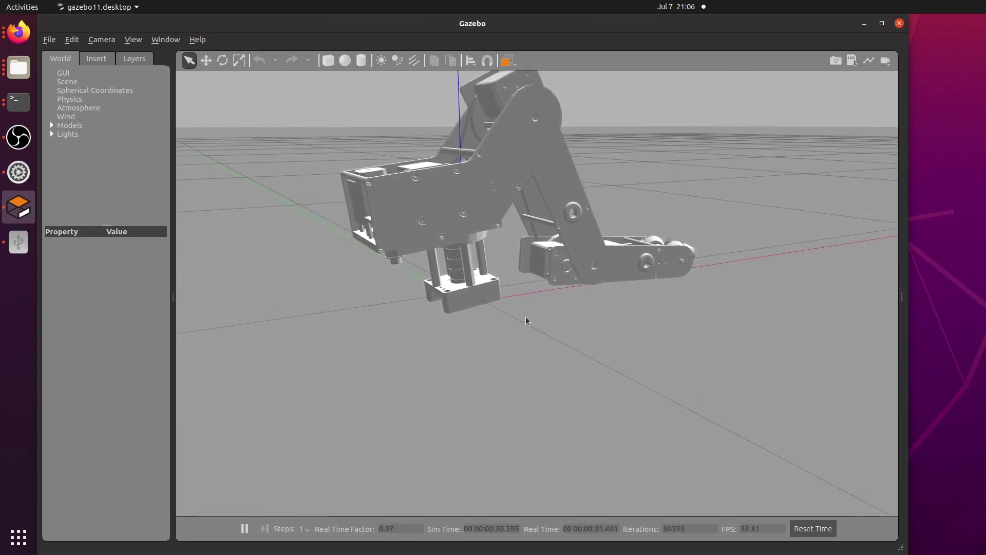
{"action": "scroll", "coordinate": [501, 283], "scroll_direction": "up", "scroll_amount": 2}
{"action": "scroll", "coordinate": [501, 283], "scroll_direction": "down", "scroll_amount": 1}
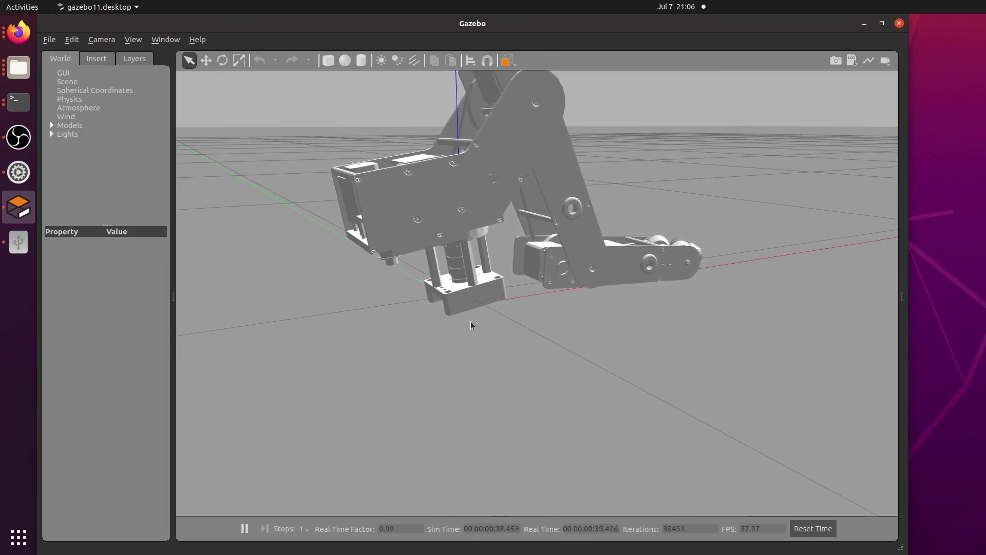
{"action": "scroll", "coordinate": [469, 294], "scroll_direction": "down", "scroll_amount": 1}
{"action": "scroll", "coordinate": [473, 298], "scroll_direction": "down", "scroll_amount": 1}
{"action": "middle_click_drag", "start_coordinate": [496, 306], "coordinate": [358, 282]}
{"action": "scroll", "coordinate": [358, 282], "scroll_direction": "up", "scroll_amount": 2}
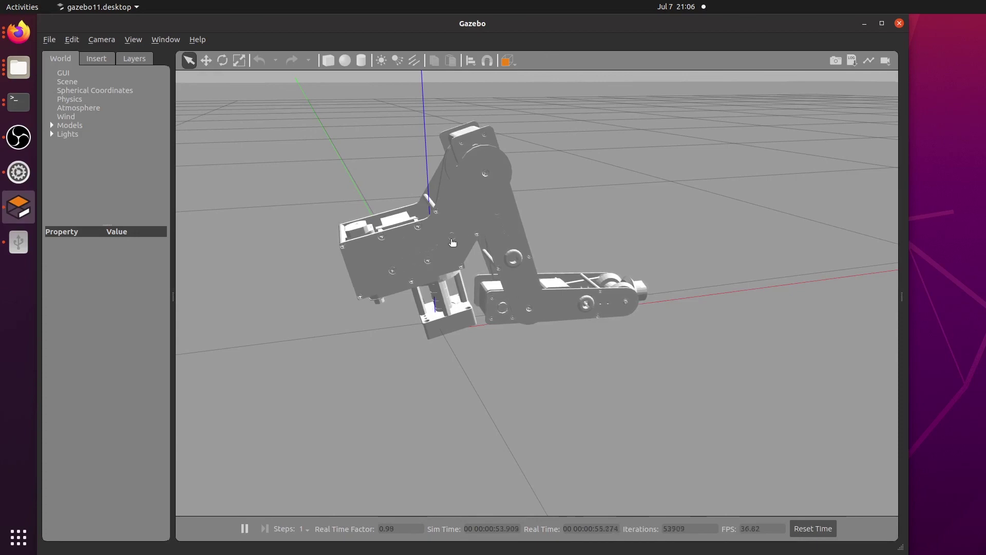
{"action": "scroll", "coordinate": [453, 242], "scroll_direction": "up", "scroll_amount": 6}
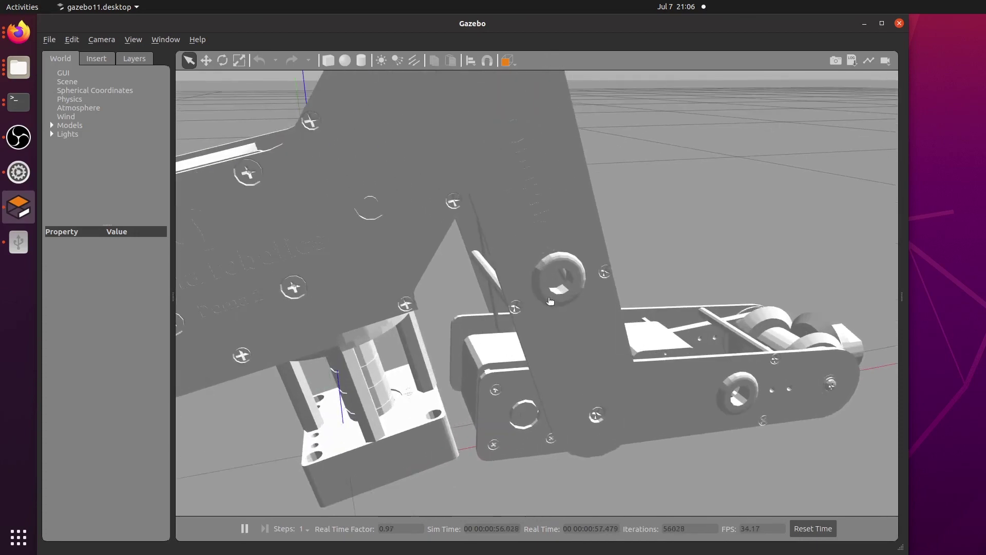
{"action": "middle_click_drag", "start_coordinate": [550, 301], "coordinate": [428, 357]}
{"action": "scroll", "coordinate": [436, 313], "scroll_direction": "up", "scroll_amount": 5}
{"action": "scroll", "coordinate": [497, 337], "scroll_direction": "down", "scroll_amount": 10}
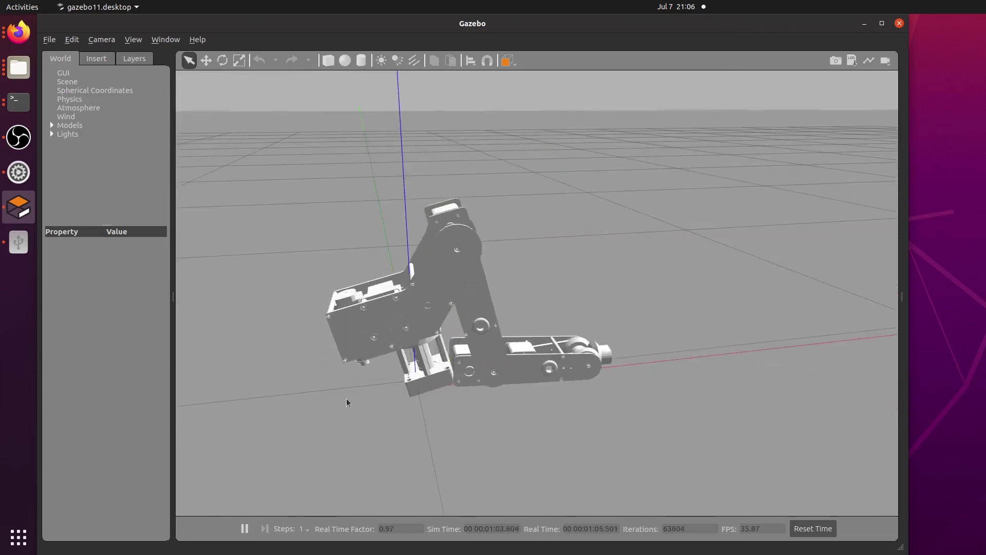
{"action": "scroll", "coordinate": [347, 402], "scroll_direction": "up", "scroll_amount": 3}
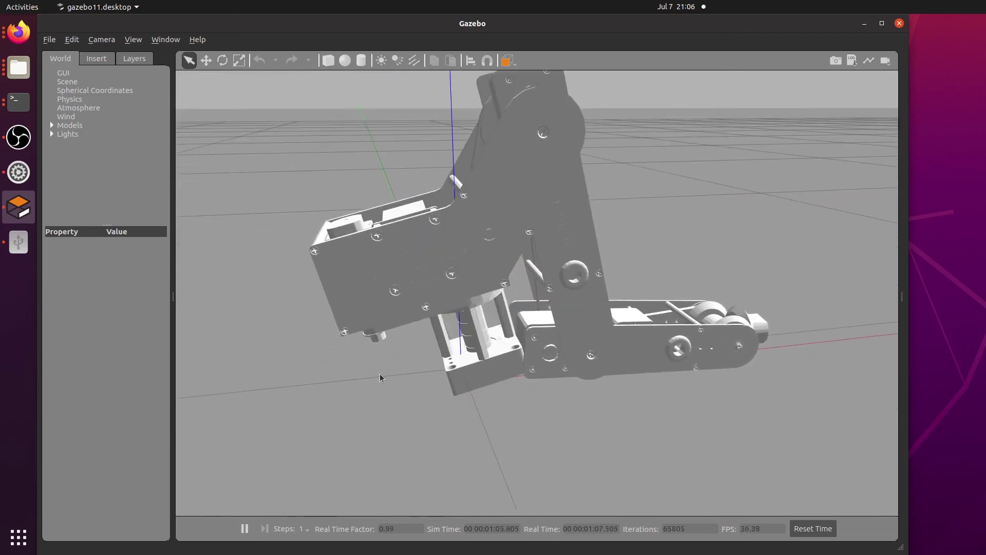
{"action": "middle_click_drag", "start_coordinate": [427, 377], "coordinate": [629, 319]}
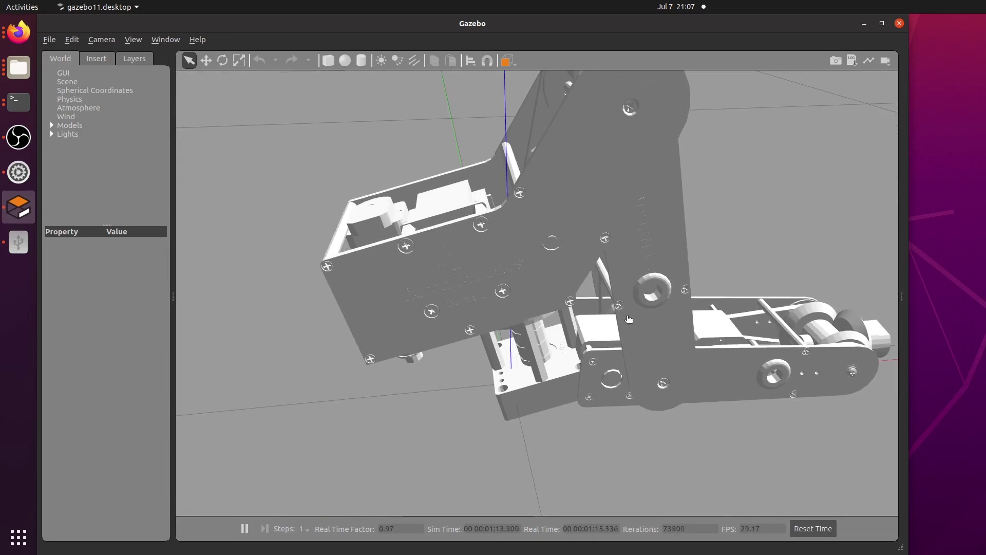
{"action": "scroll", "coordinate": [629, 319], "scroll_direction": "down", "scroll_amount": 3}
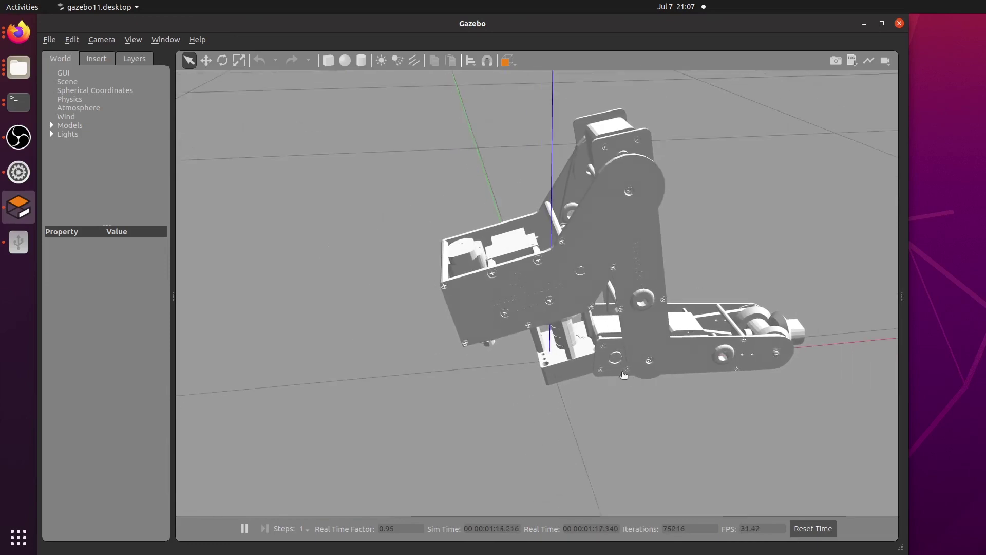
{"action": "scroll", "coordinate": [623, 375], "scroll_direction": "up", "scroll_amount": 2}
{"action": "scroll", "coordinate": [669, 360], "scroll_direction": "up", "scroll_amount": 5}
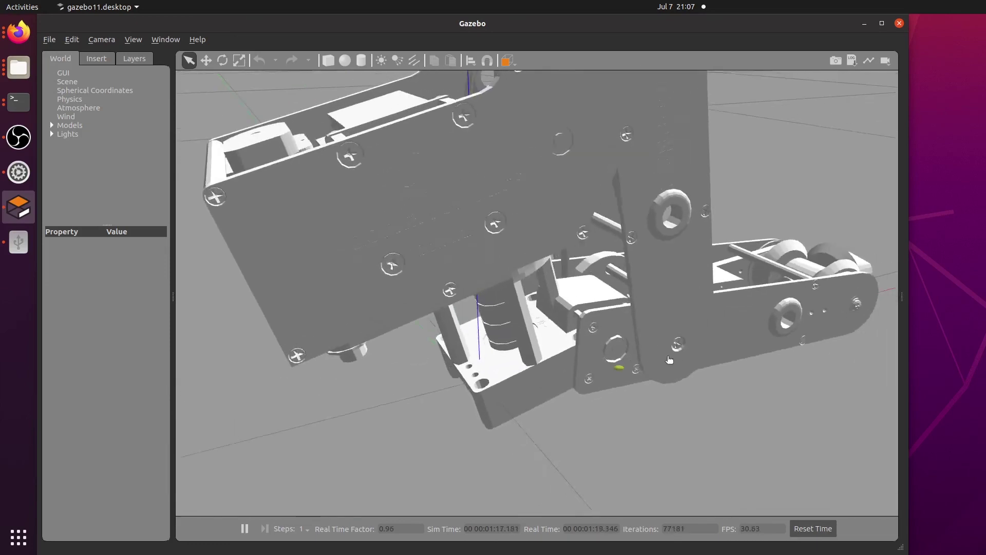
{"action": "scroll", "coordinate": [670, 360], "scroll_direction": "up", "scroll_amount": 1}
{"action": "scroll", "coordinate": [620, 352], "scroll_direction": "up", "scroll_amount": 3}
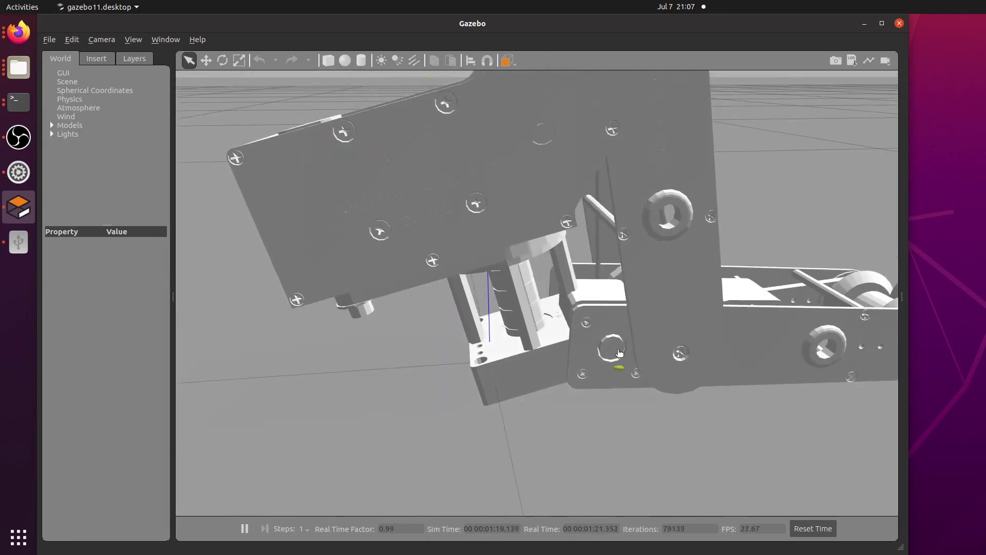
{"action": "middle_click_drag", "start_coordinate": [621, 353], "coordinate": [602, 374]}
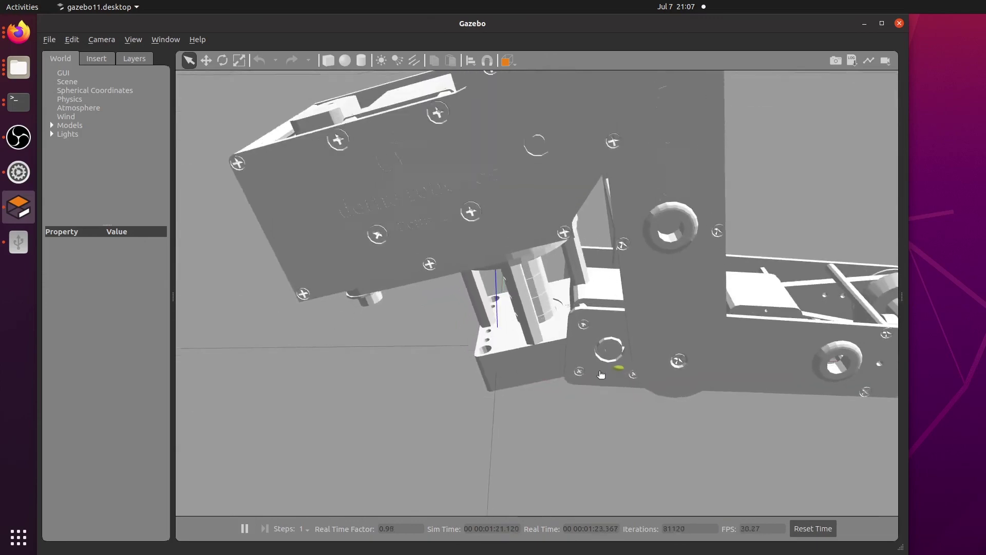
{"action": "scroll", "coordinate": [602, 375], "scroll_direction": "down", "scroll_amount": 5}
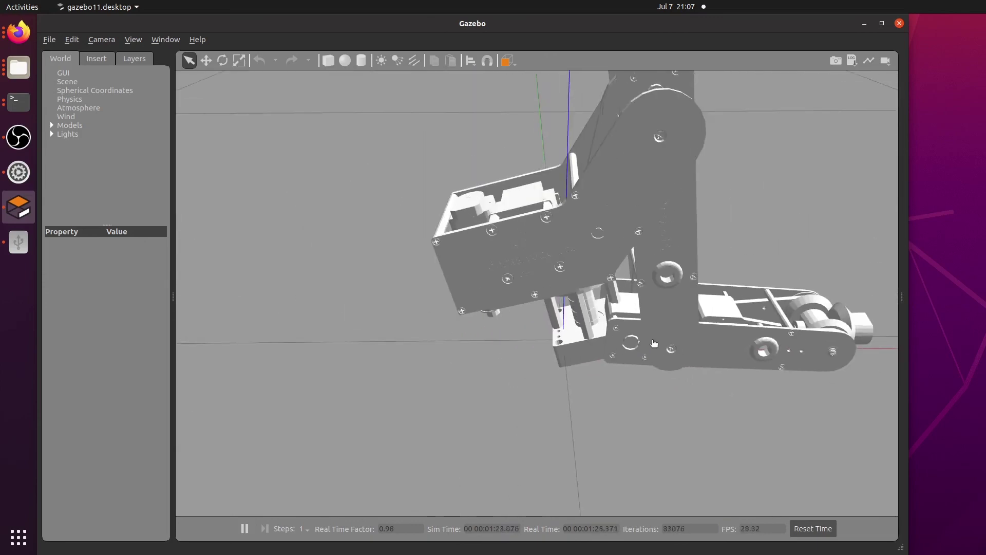
{"action": "middle_click_drag", "start_coordinate": [654, 343], "coordinate": [838, 362]}
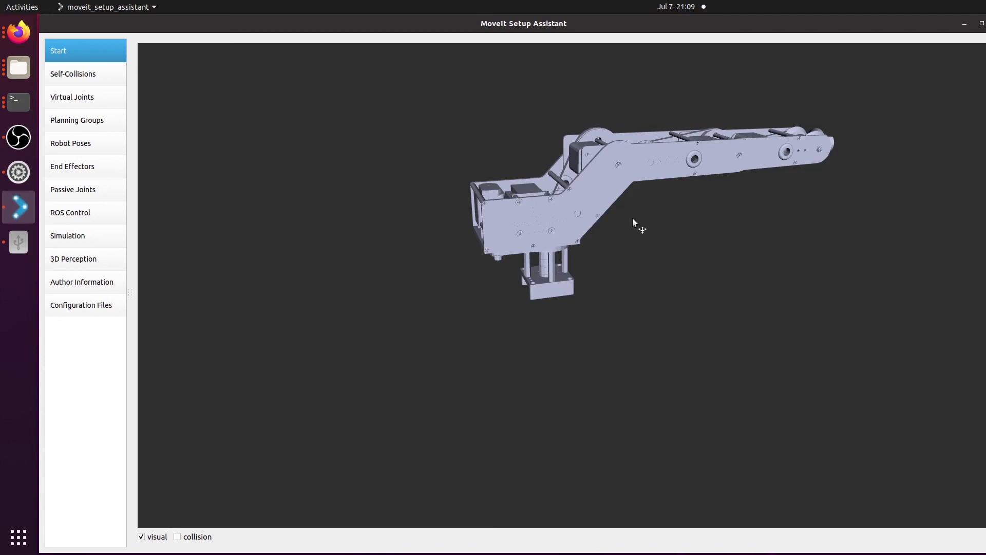
In MoveIt Setup Assistant, compare the robot's collision geometry with its visual meshes, then view the arm from its far end with only visuals shown
{"action": "mouse_move", "coordinate": [656, 215]}
{"action": "left_mouse_down"}
{"action": "mouse_move", "coordinate": [623, 240]}
{"action": "mouse_move", "coordinate": [668, 229]}
{"action": "left_mouse_up"}
{"action": "left_click", "coordinate": [178, 538]}
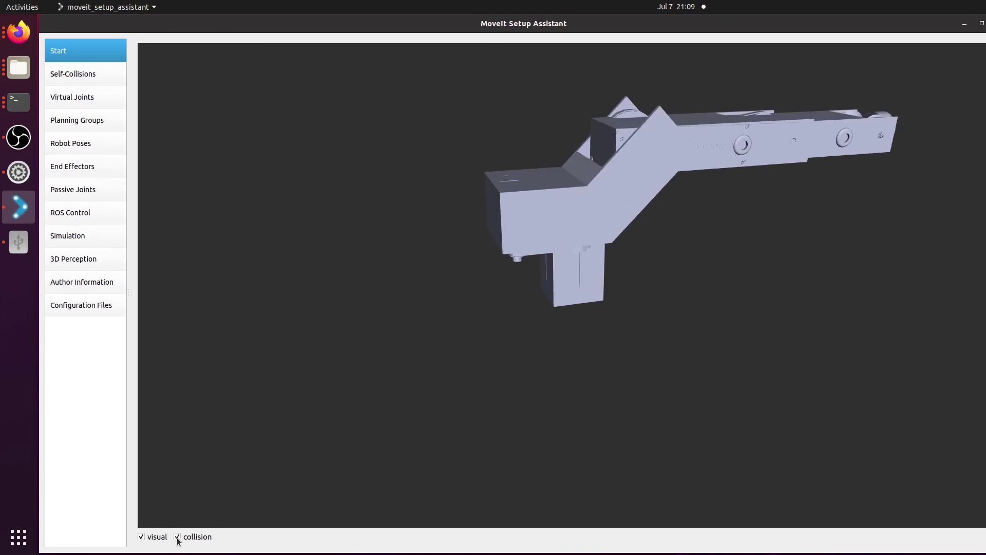
{"action": "left_click", "coordinate": [149, 540]}
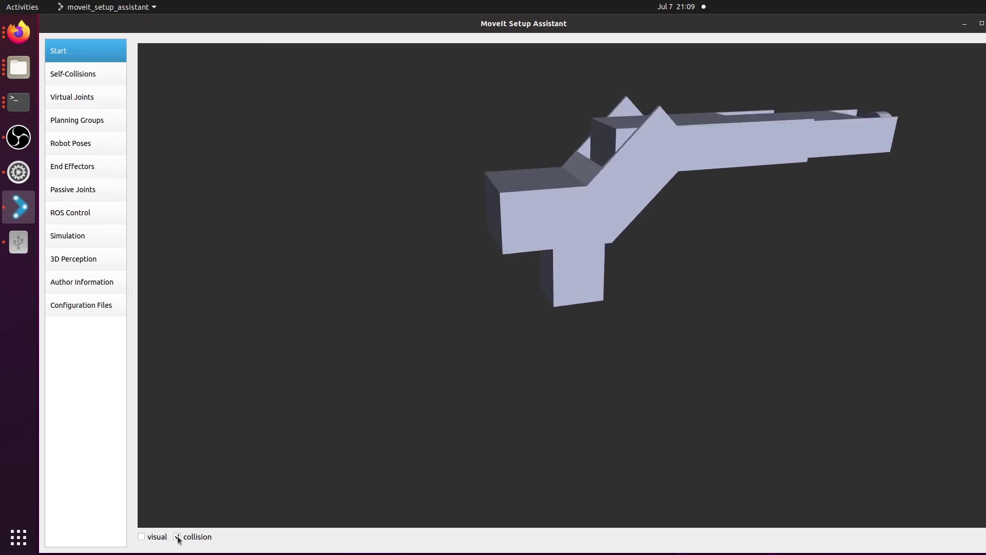
{"action": "left_click", "coordinate": [179, 537]}
{"action": "left_click", "coordinate": [142, 537]}
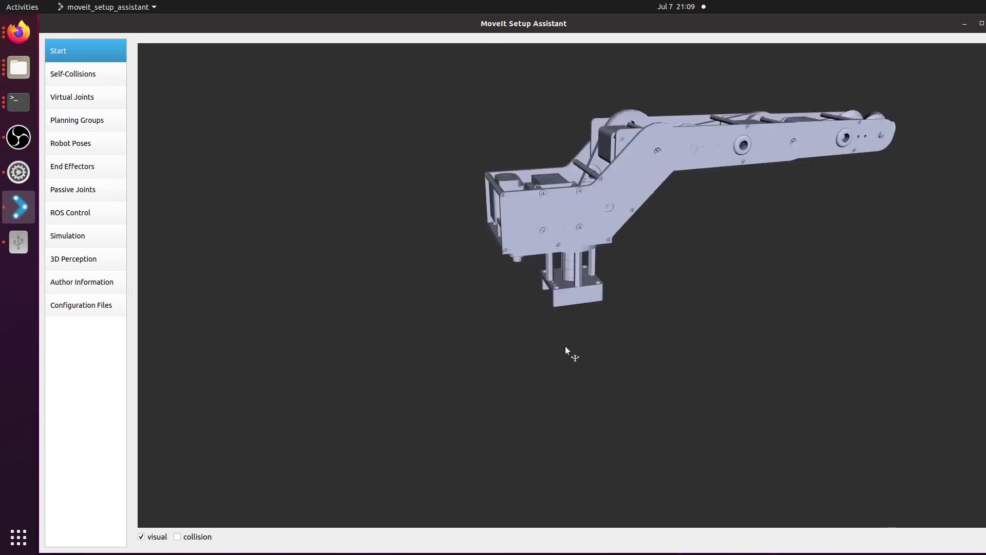
{"action": "scroll", "coordinate": [643, 316], "scroll_direction": "up", "scroll_amount": 5}
{"action": "scroll", "coordinate": [614, 320], "scroll_direction": "down", "scroll_amount": 5}
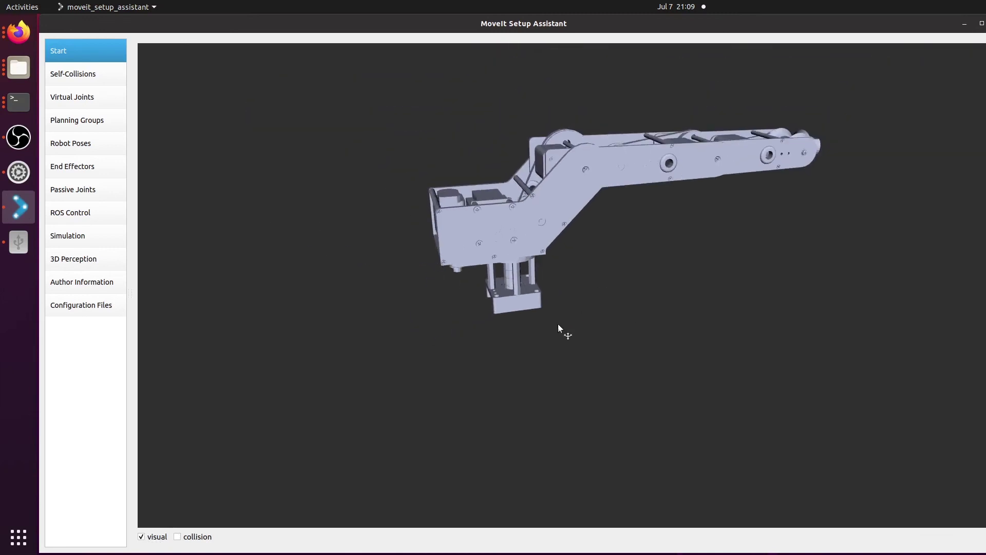
{"action": "left_click_drag", "start_coordinate": [582, 260], "coordinate": [925, 289]}
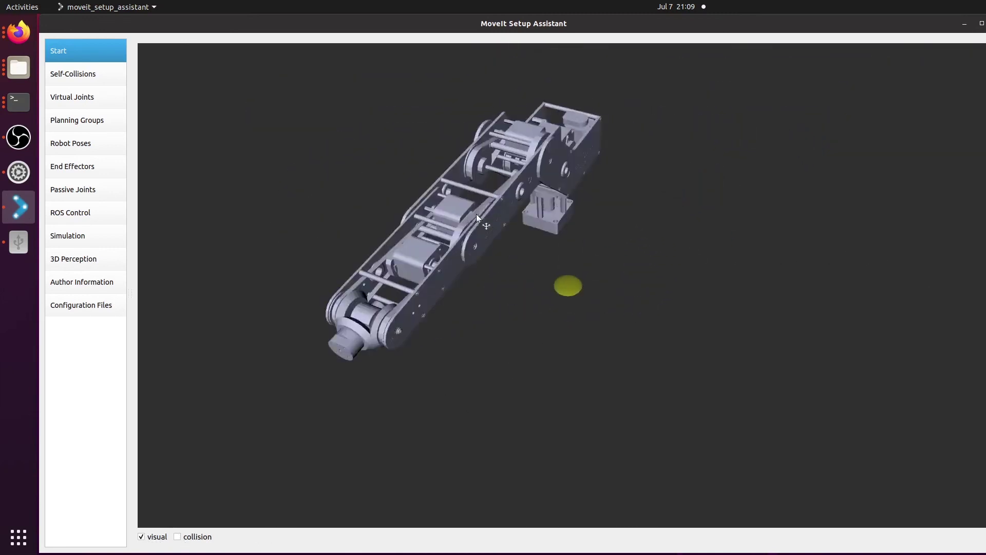